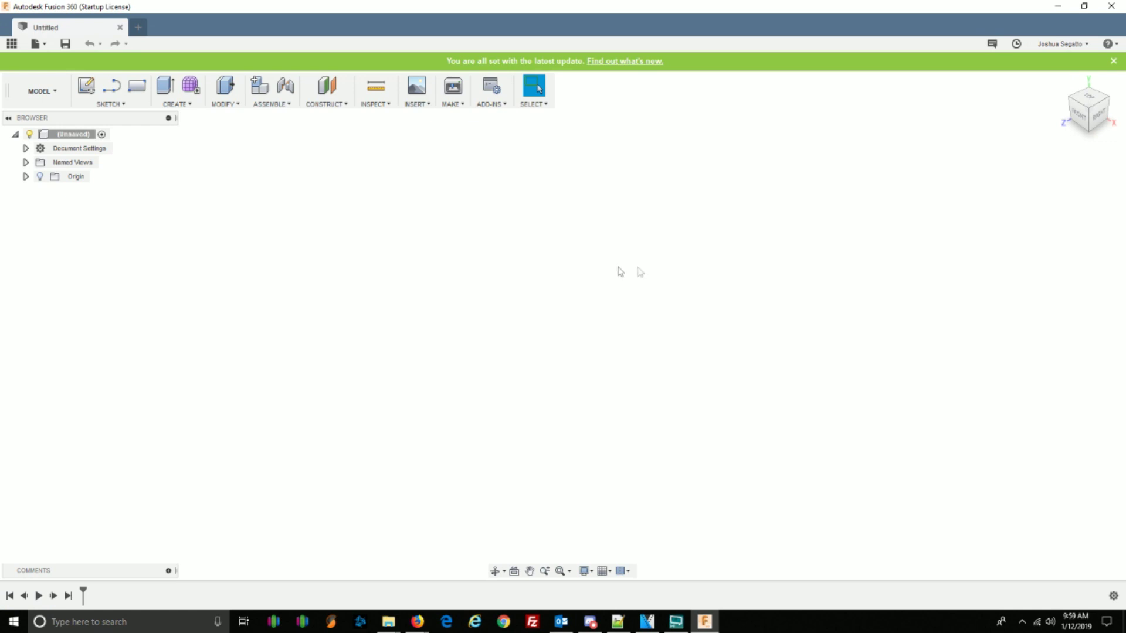
- Sketch a 230 × 230 mm two-point rectangle on the horizontal XZ plane, placed so the origin lies at its centre
left_click(140, 92)
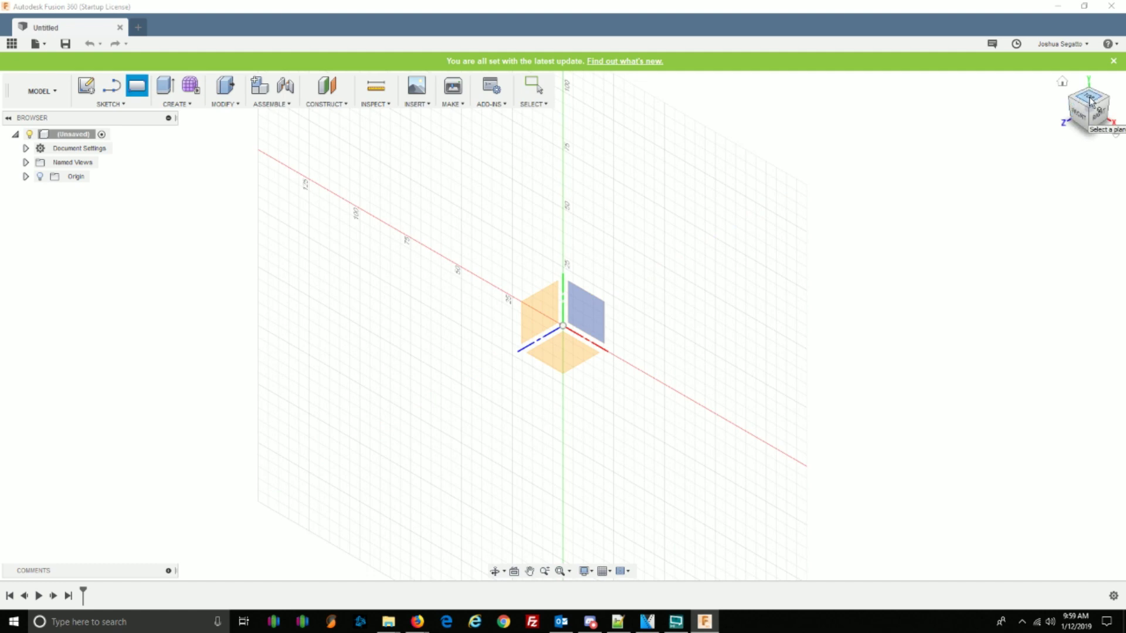
left_click(1091, 100)
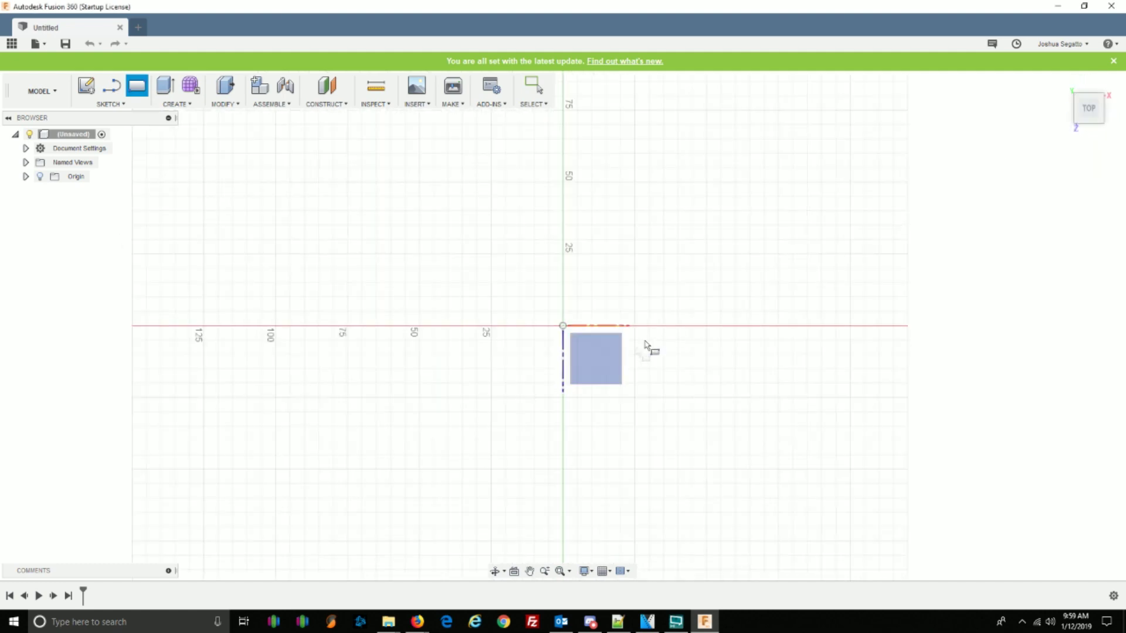
left_click(608, 367)
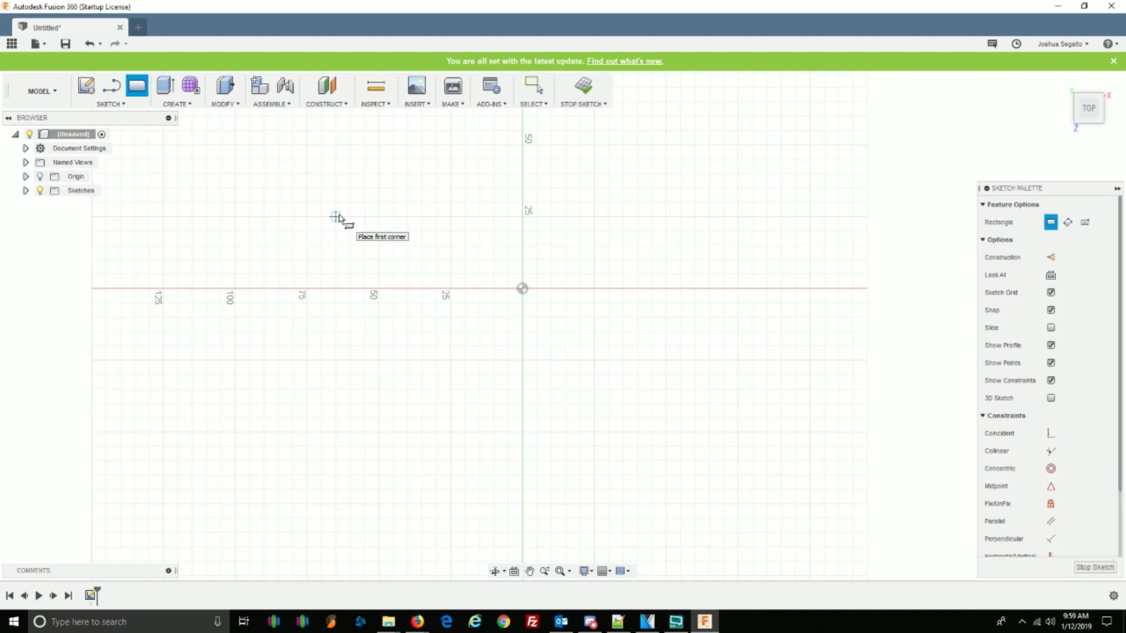
mouse_move(324, 203)
middle_mouse_down()
mouse_move(507, 307)
mouse_move(564, 355)
mouse_move(564, 380)
middle_mouse_up()
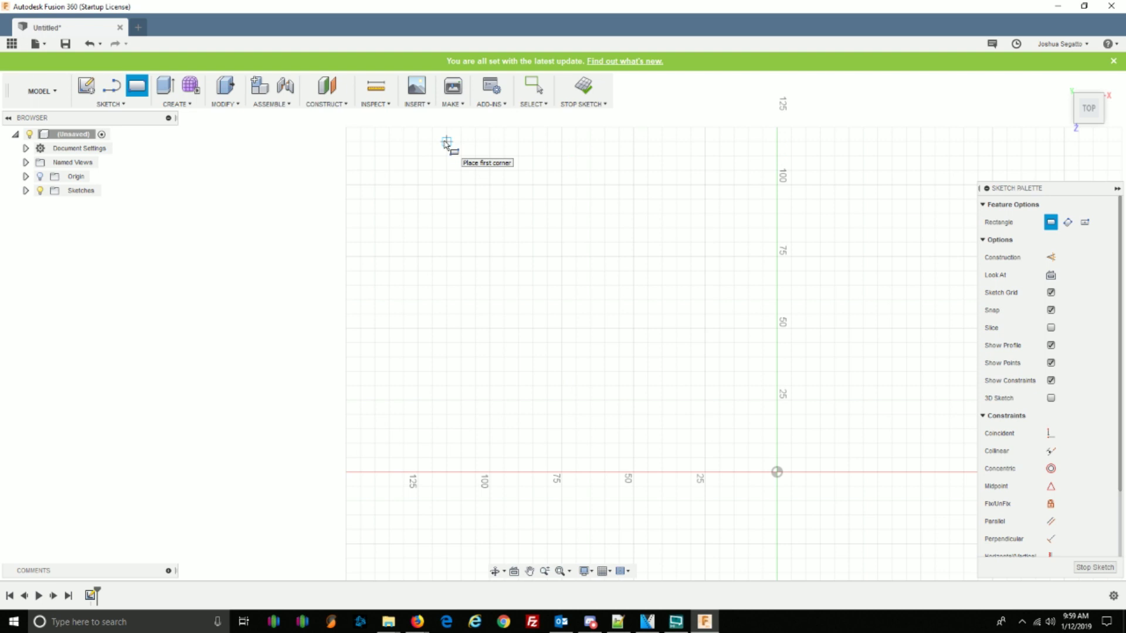
left_click(446, 142)
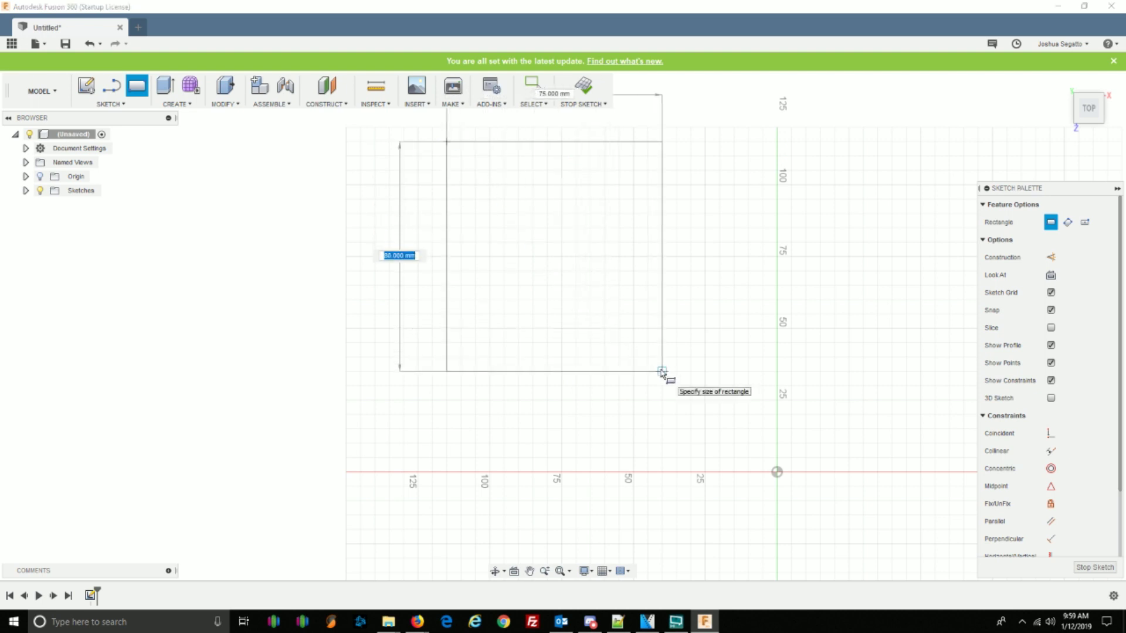
type("230")
key("Tab")
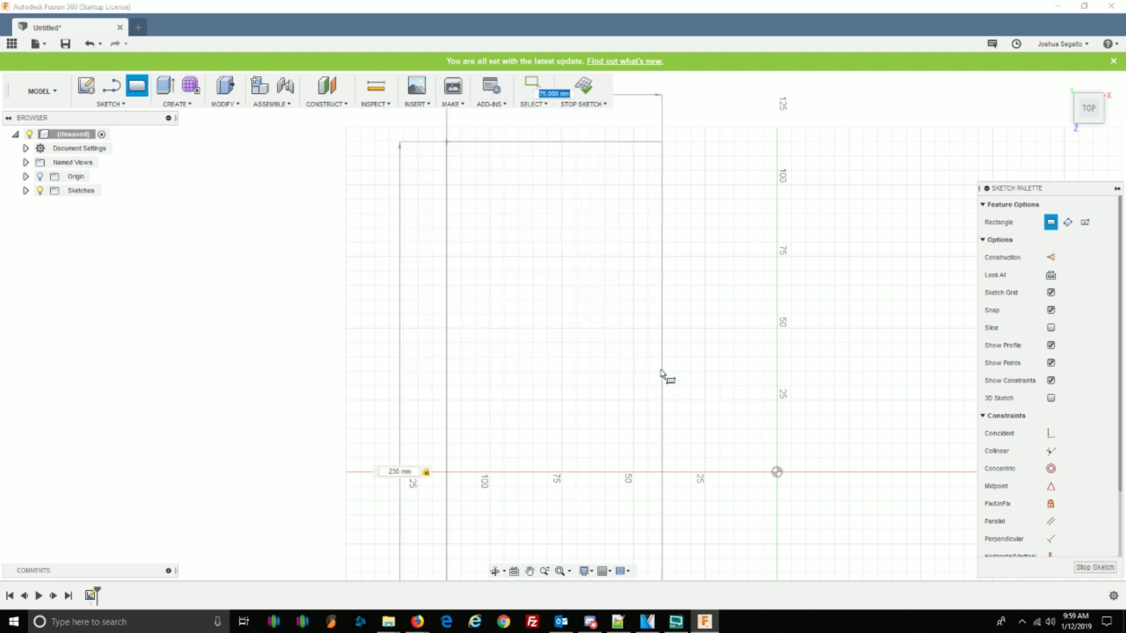
type("230")
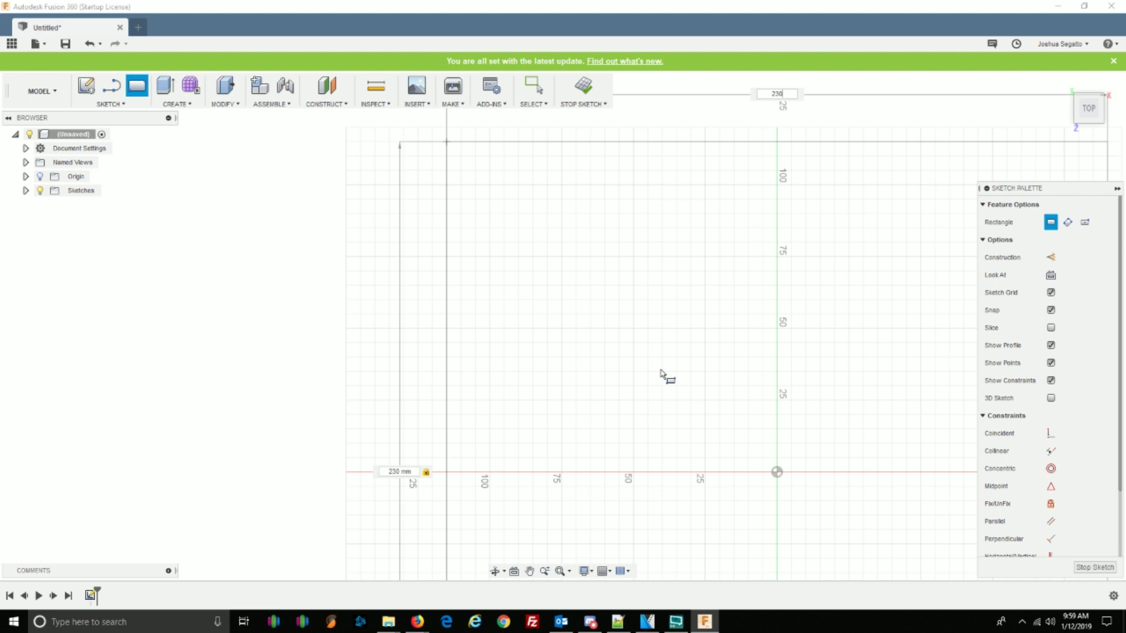
key("Return")
key("Escape")
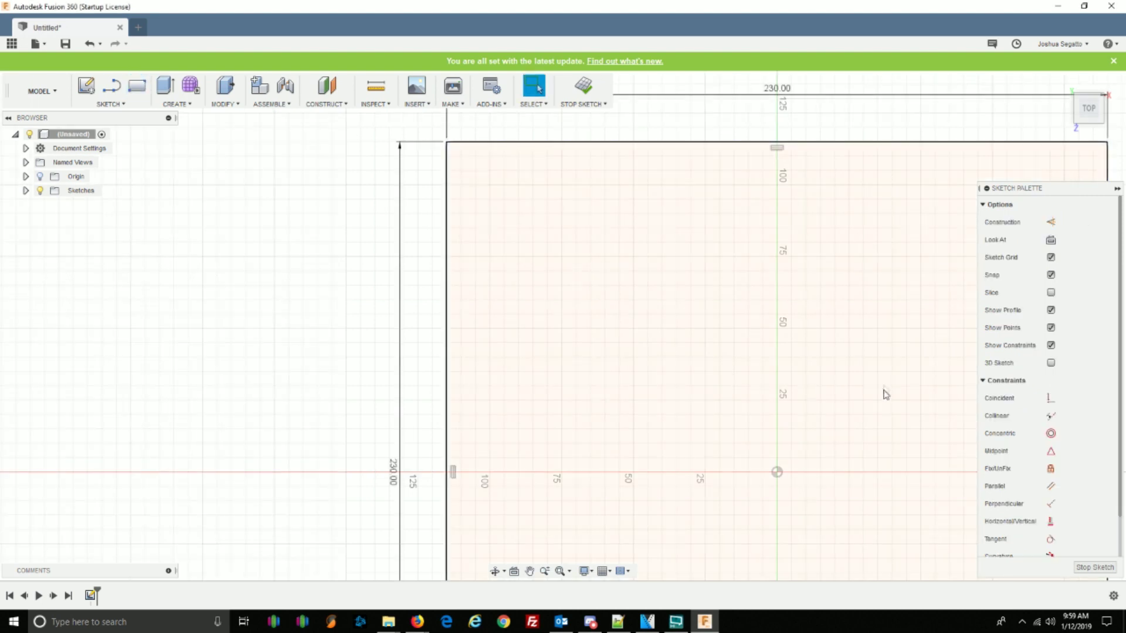
- Extrude the square profile 0.2 mm as a new body
mouse_move(809, 386)
middle_mouse_down()
mouse_move(474, 238)
mouse_move(468, 373)
middle_mouse_up()
scroll(468, 374, "down", 5)
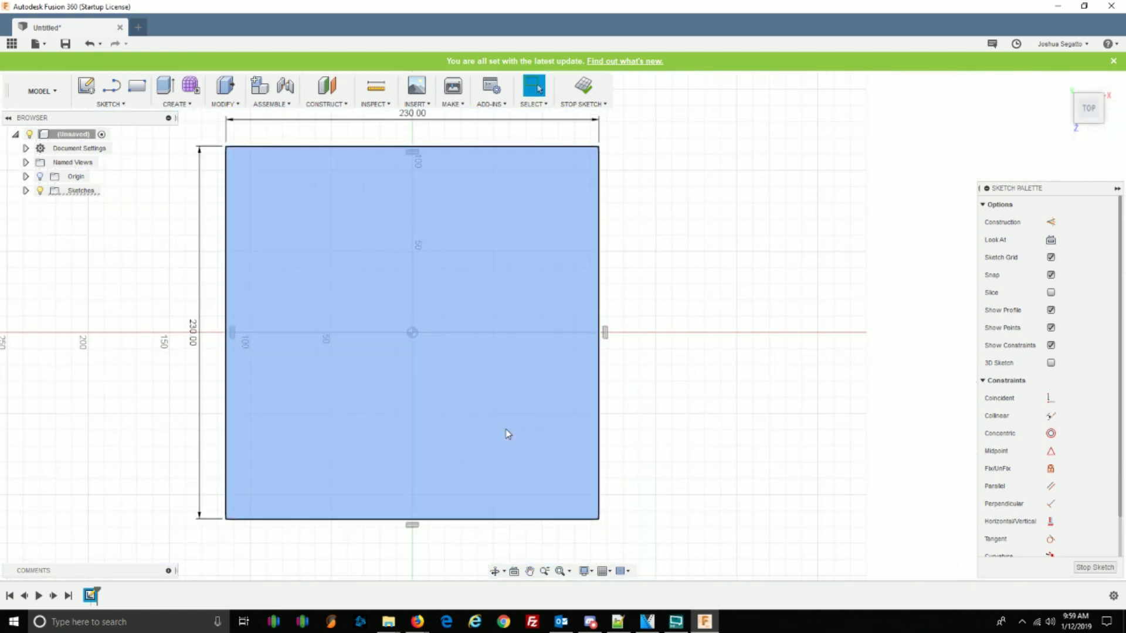
right_click(508, 434)
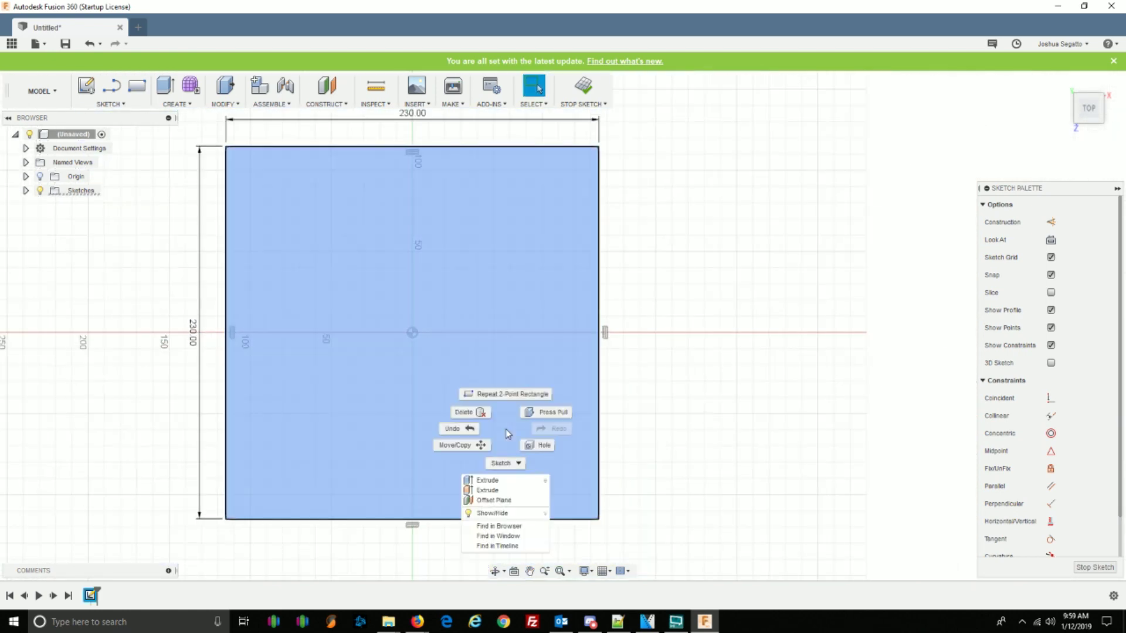
left_click(500, 481)
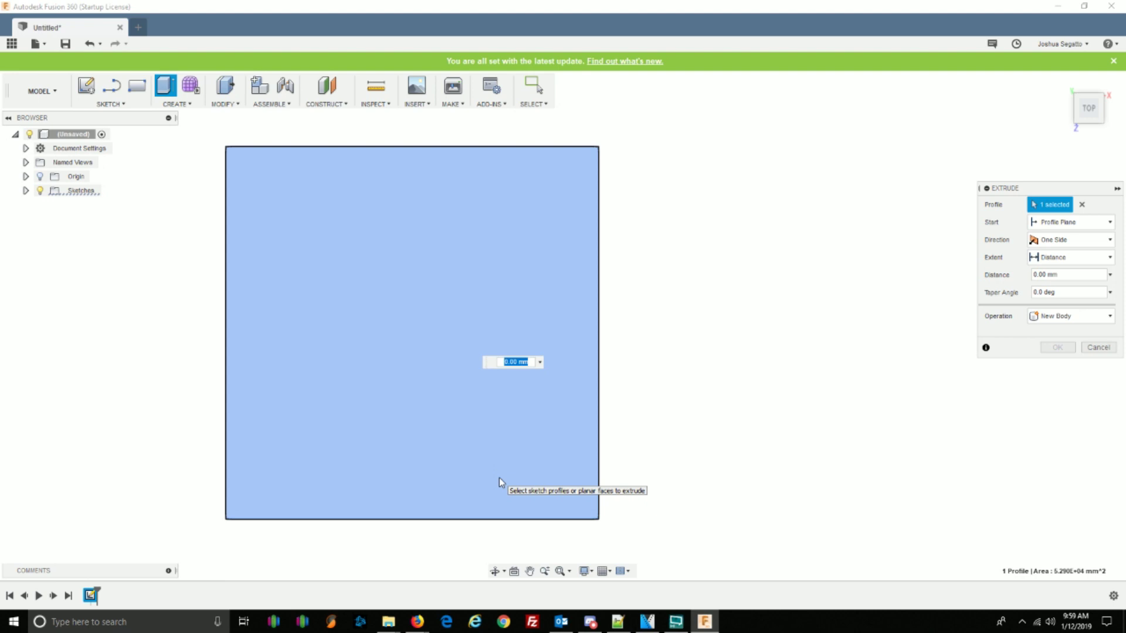
type("2")
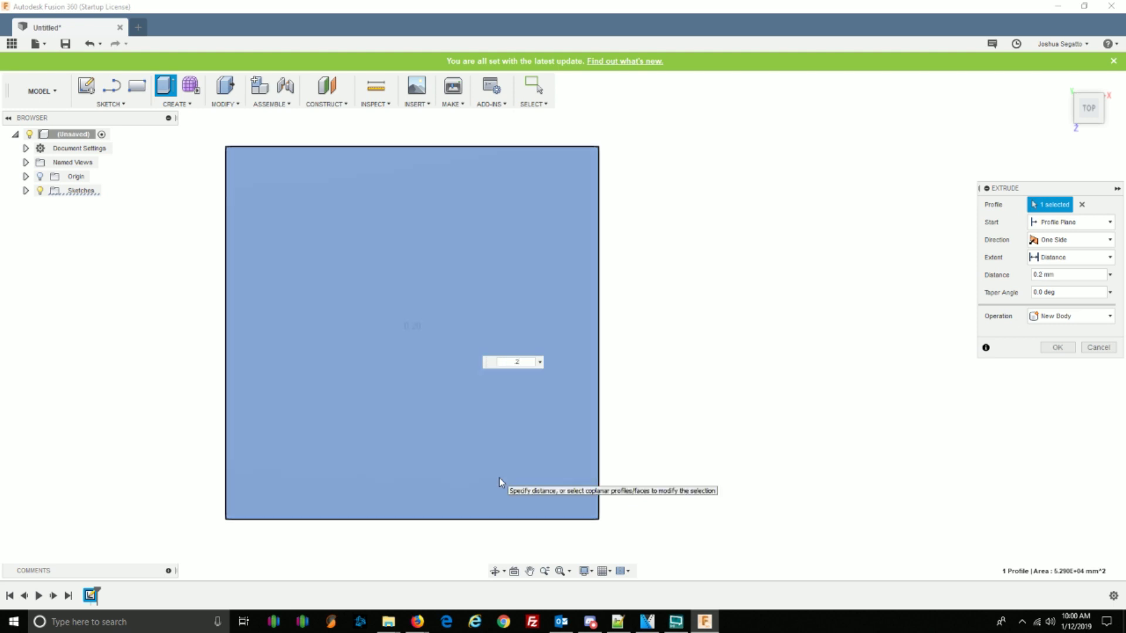
key("Return")
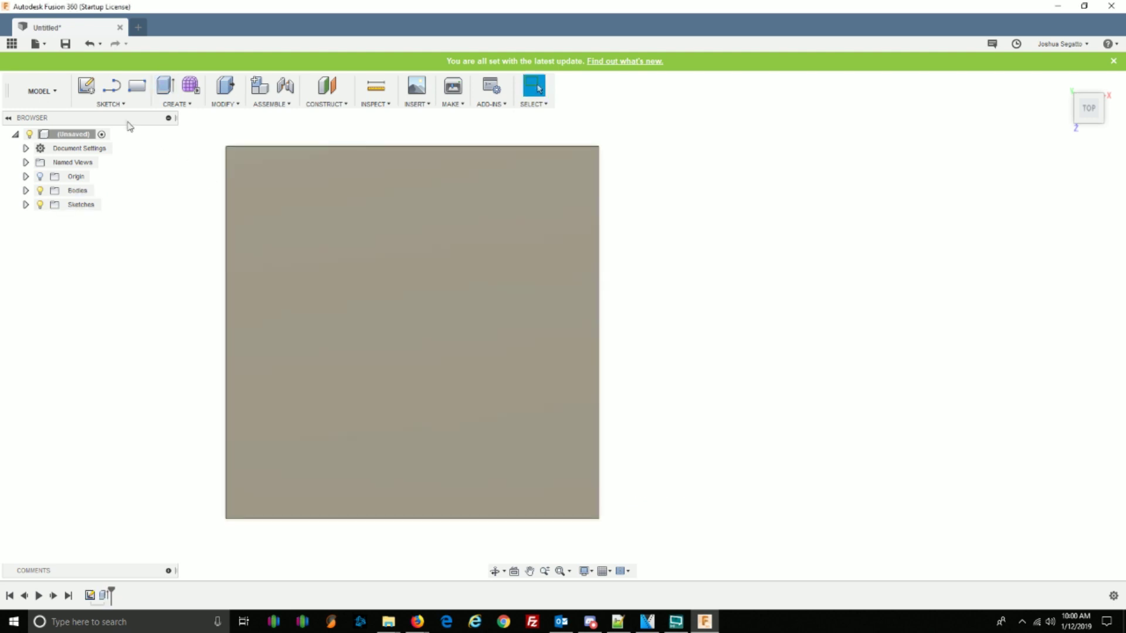
- Add the sketch text ALIEN3D with a height of 15 mm on the horizontal plane near the plate's front edge
left_click(110, 104)
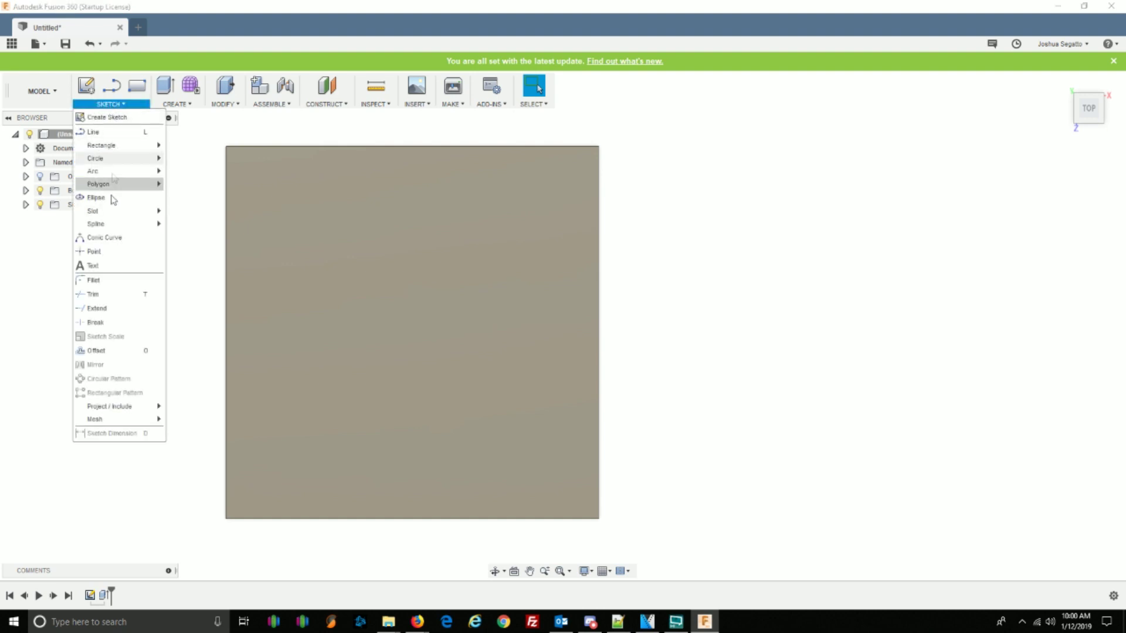
left_click(93, 266)
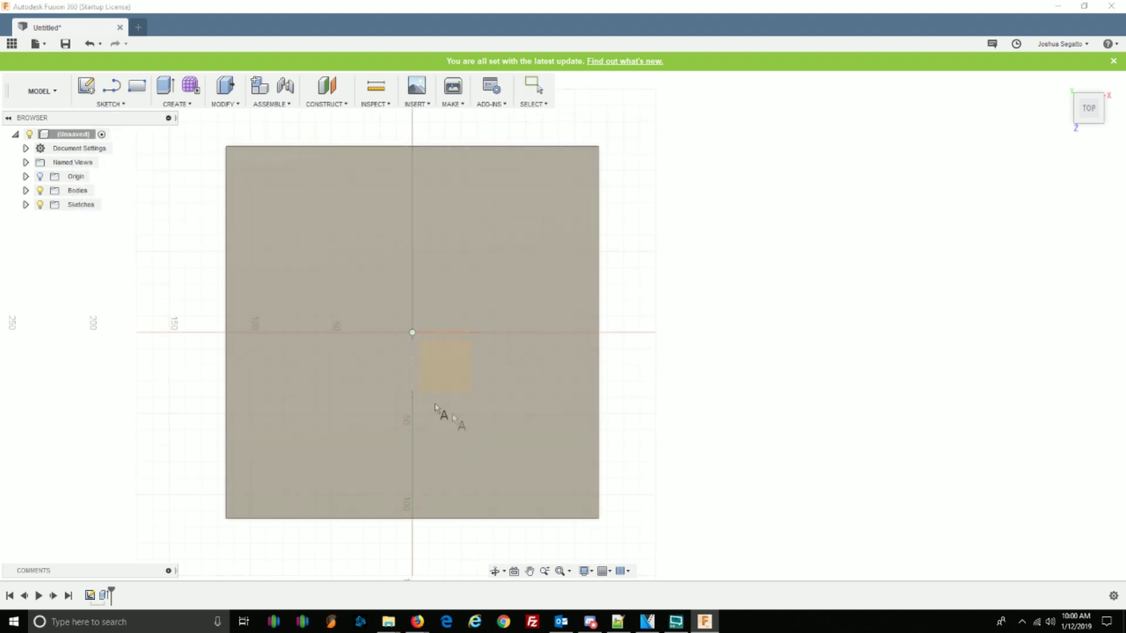
left_click(533, 473)
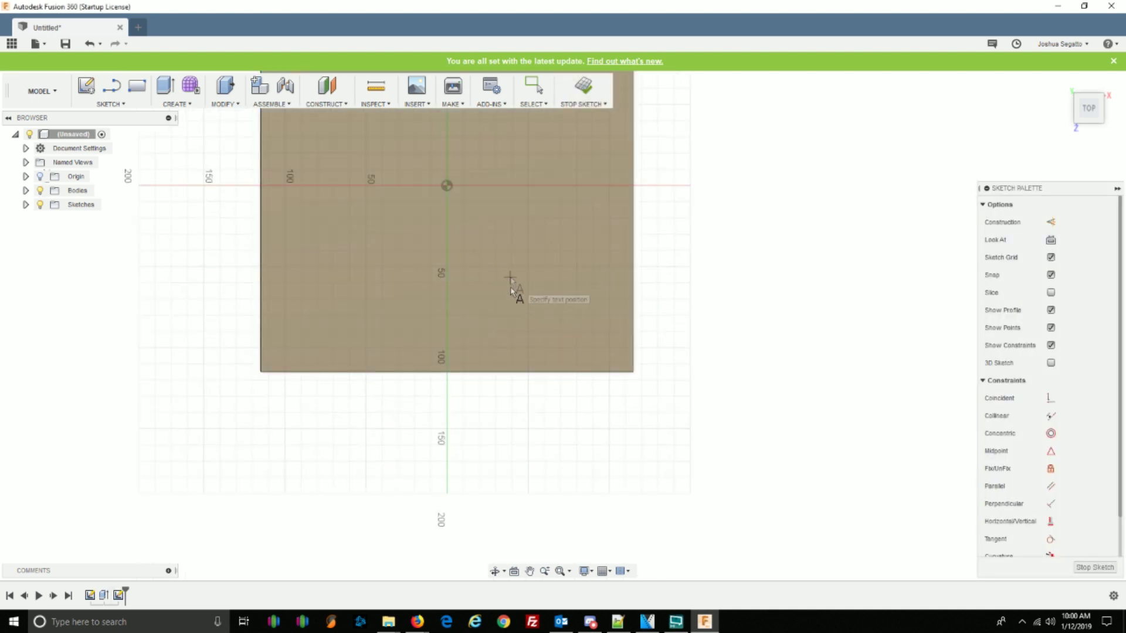
left_click(462, 332)
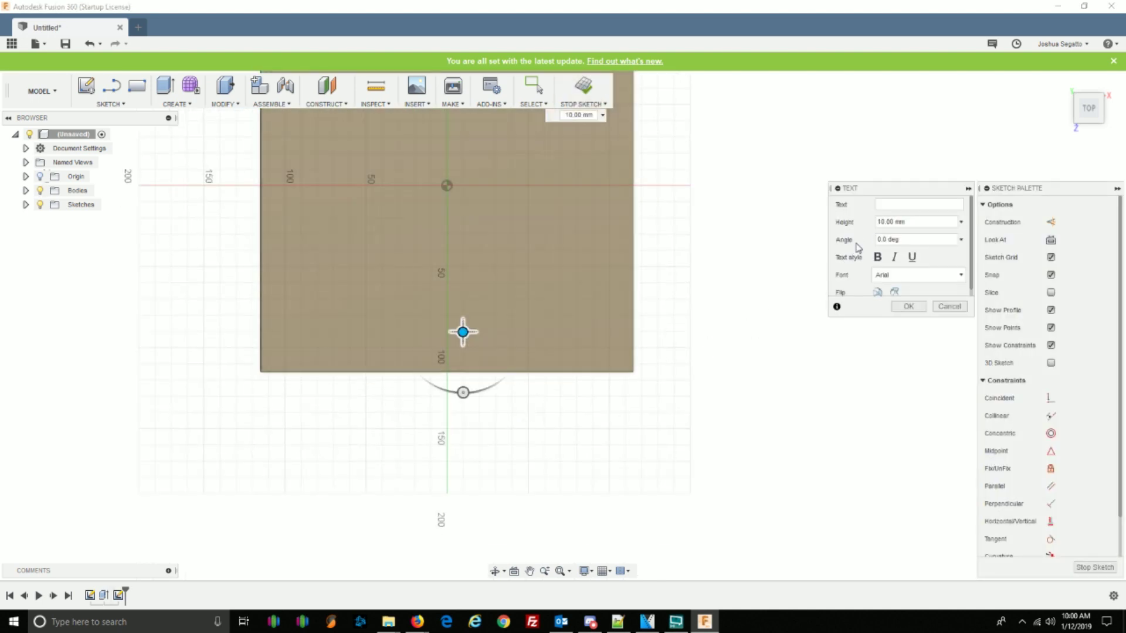
type("ALIEN3D")
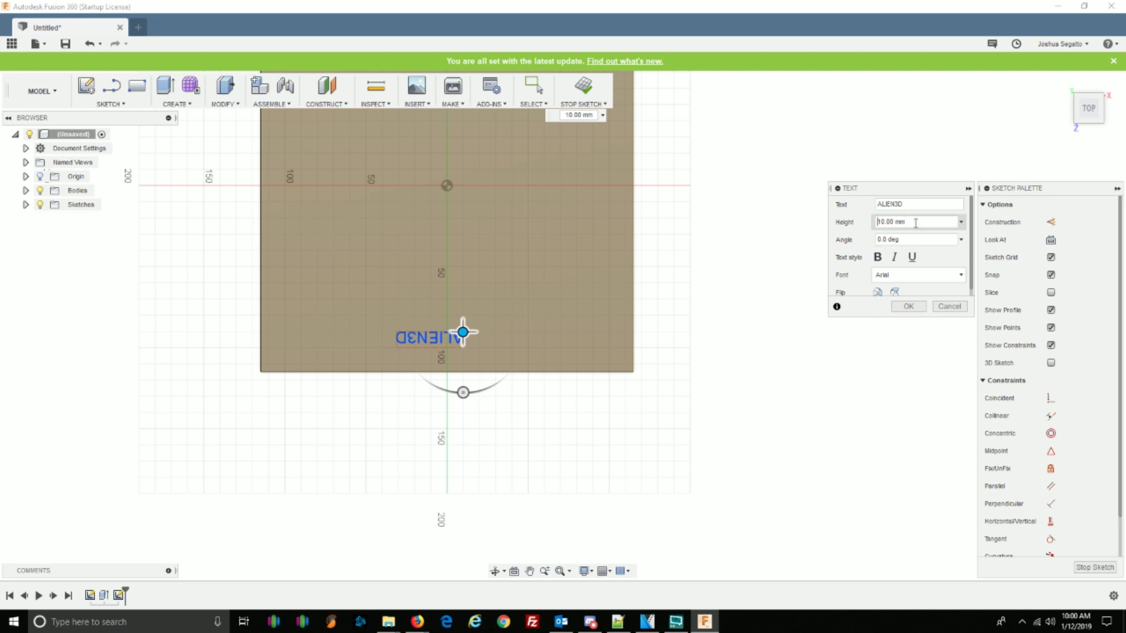
key("Right")
key("Delete")
type("5")
key("Tab")
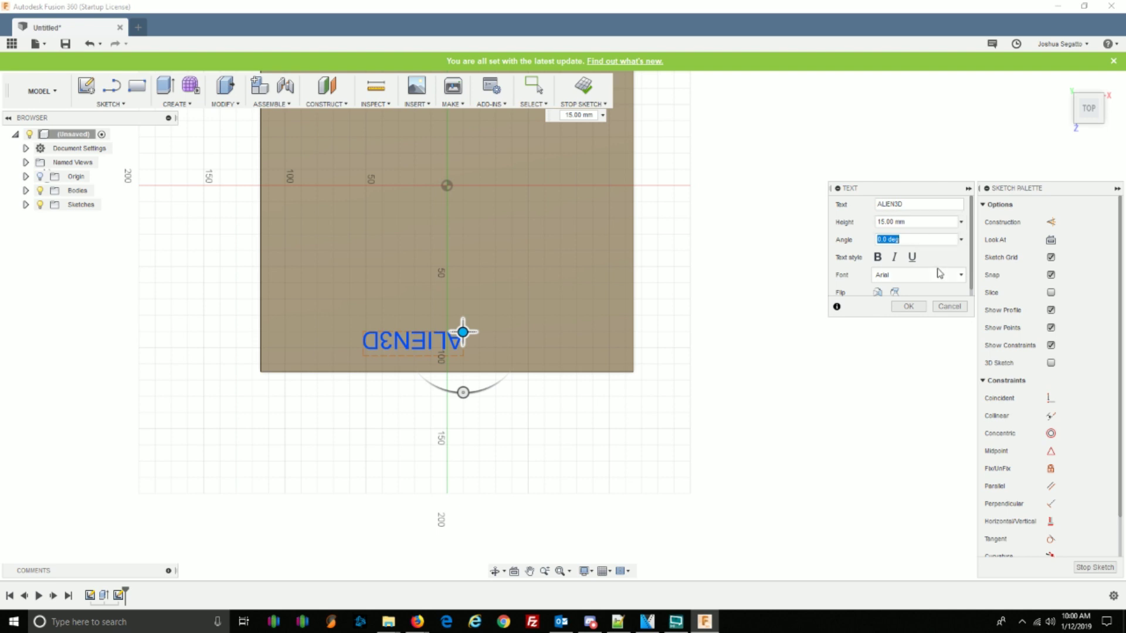
- Set the text's font to Audiowide and rotate the text to 180 degrees
left_click(956, 276)
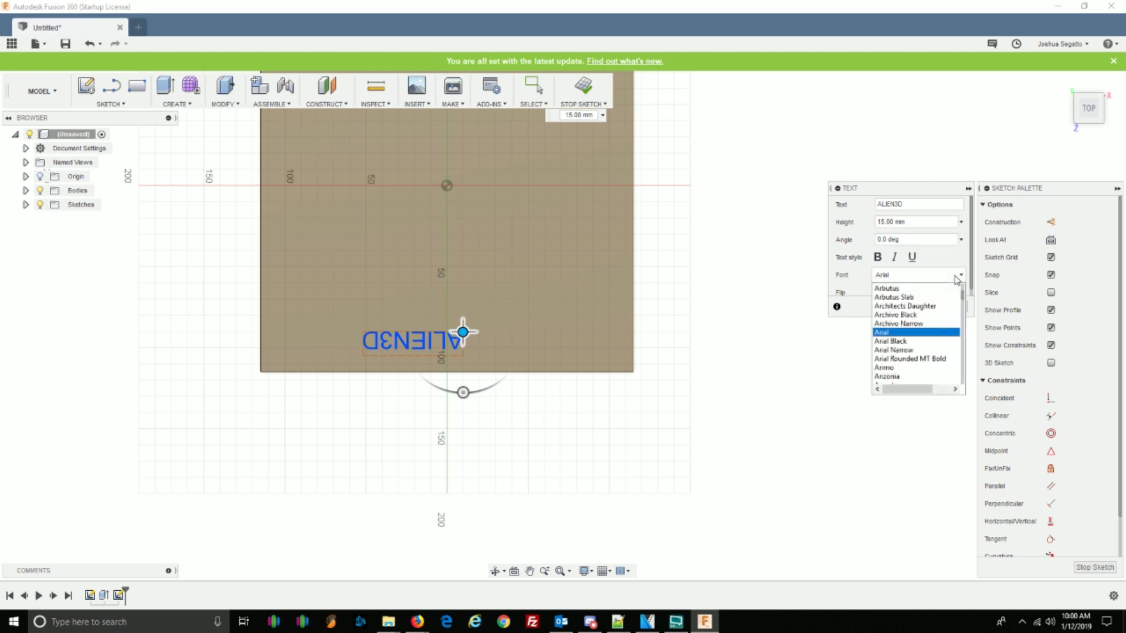
scroll(924, 321, "down", 5)
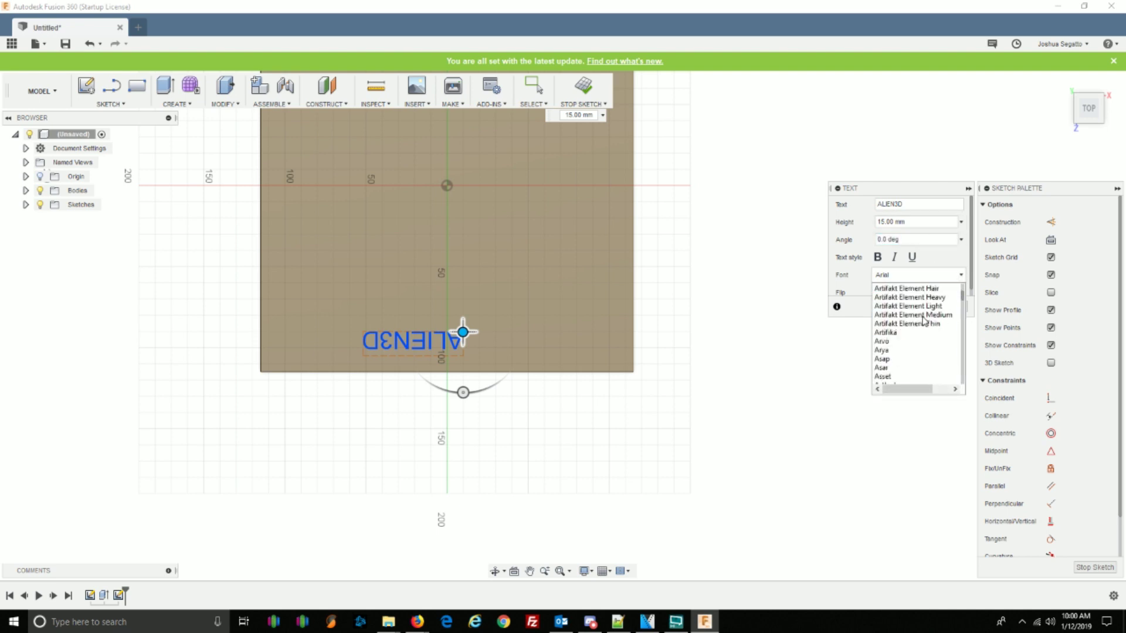
scroll(924, 321, "down", 4)
scroll(924, 321, "down", 1)
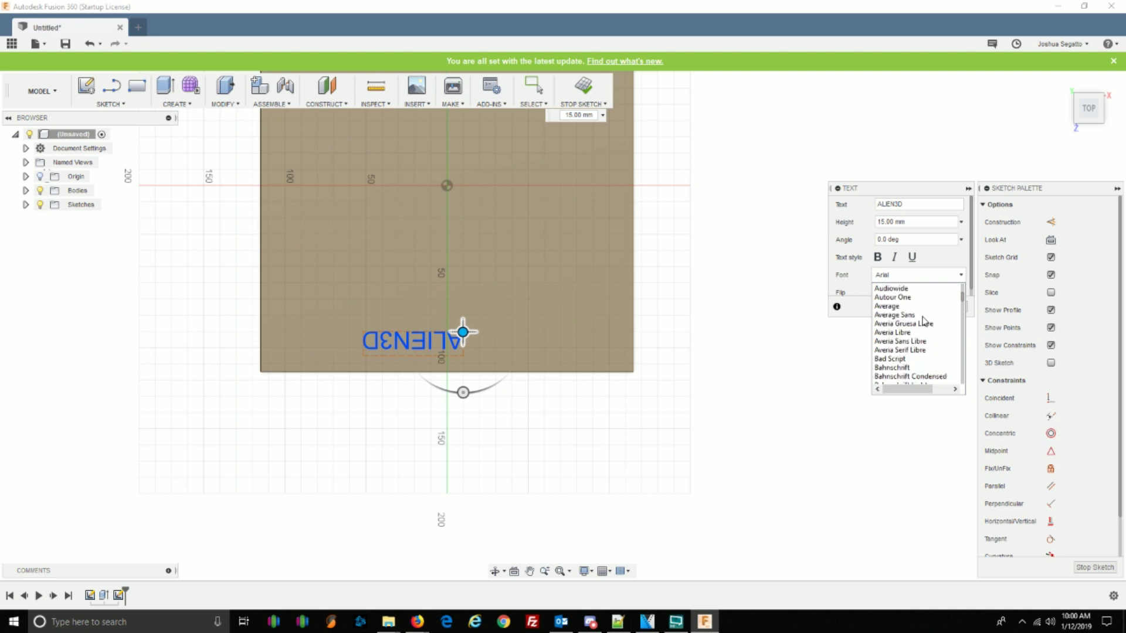
left_click(897, 289)
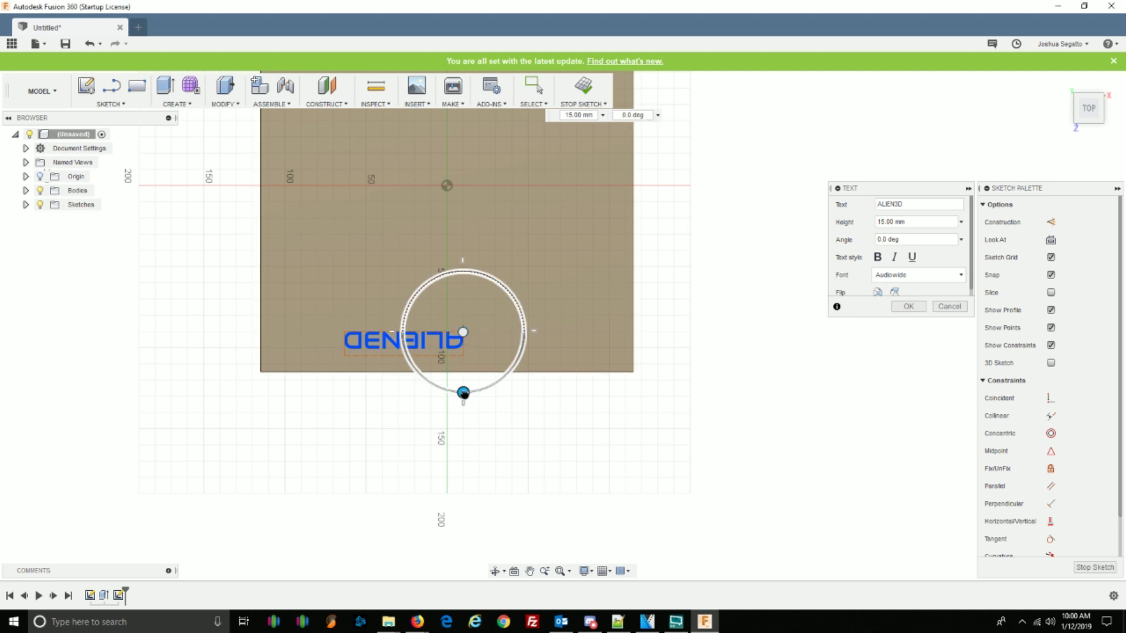
left_click_drag(463, 393, 462, 254)
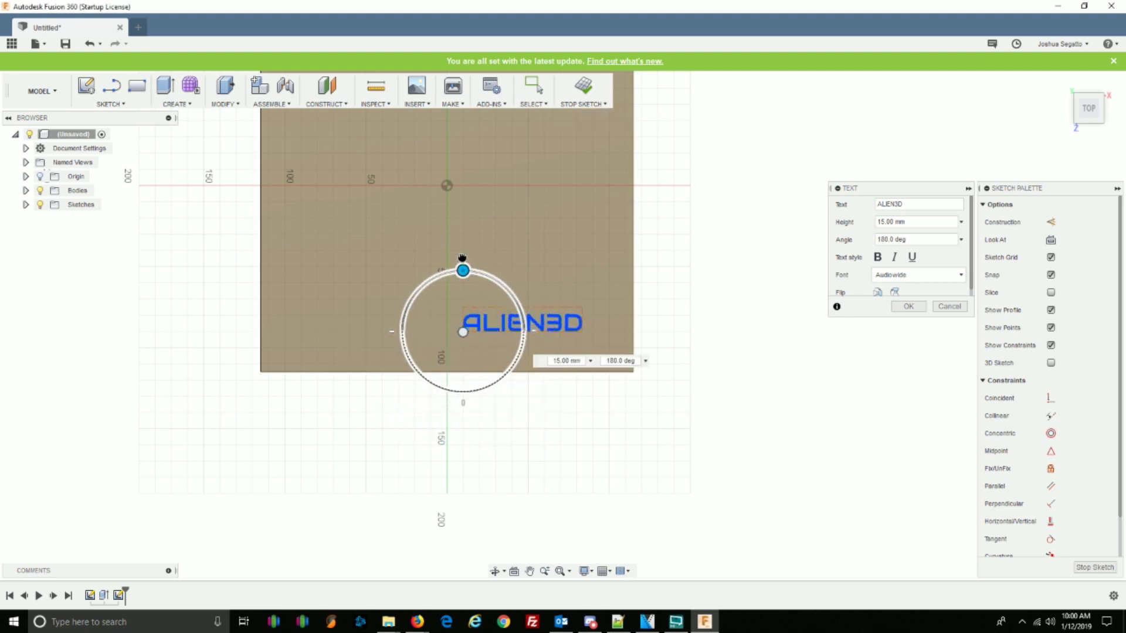
- Move the ALIEN3D text so its baseline sits just over the plate's front edge near the right corner, and accept the text
scroll(525, 329, "up", 2)
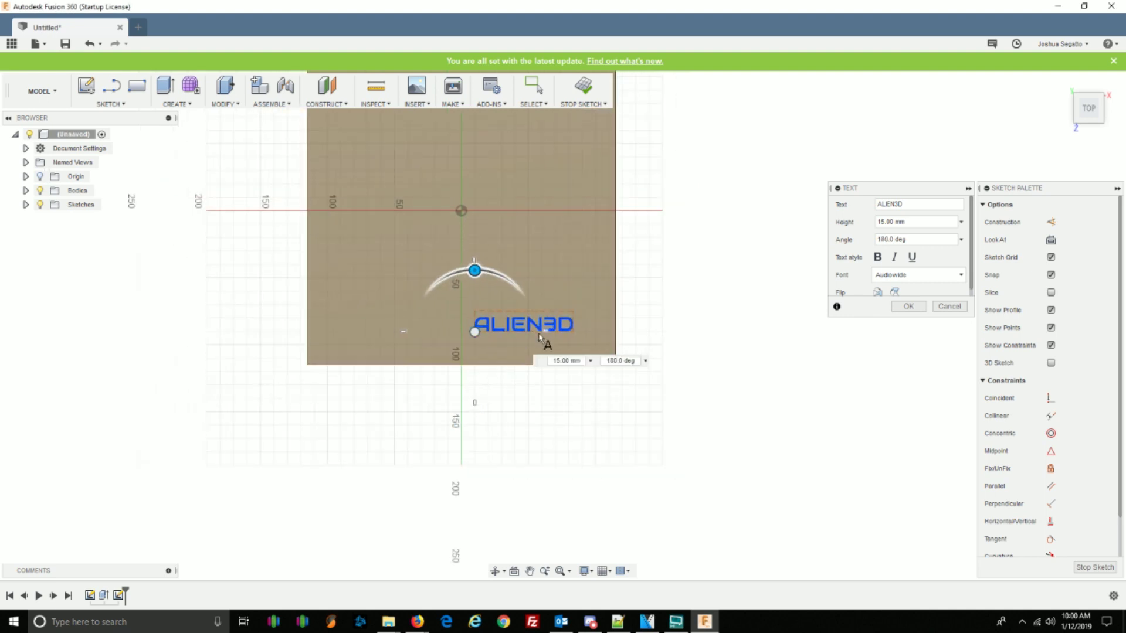
scroll(539, 335, "up", 5)
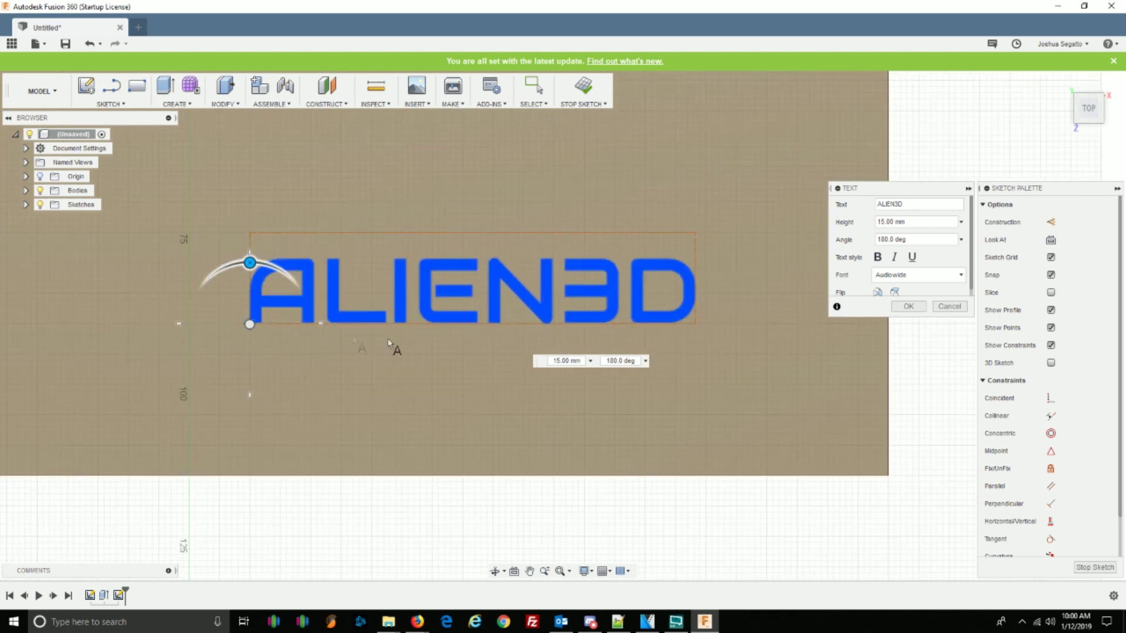
left_click_drag(250, 320, 391, 477)
scroll(390, 477, "up", 10)
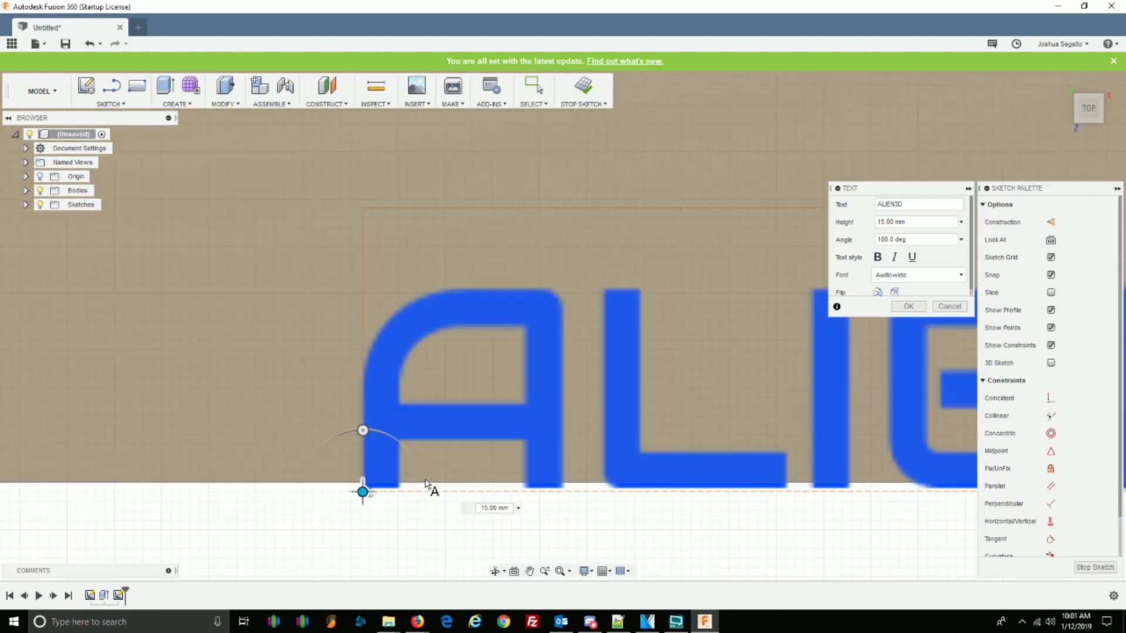
left_click_drag(304, 500, 306, 497)
scroll(614, 495, "down", 5)
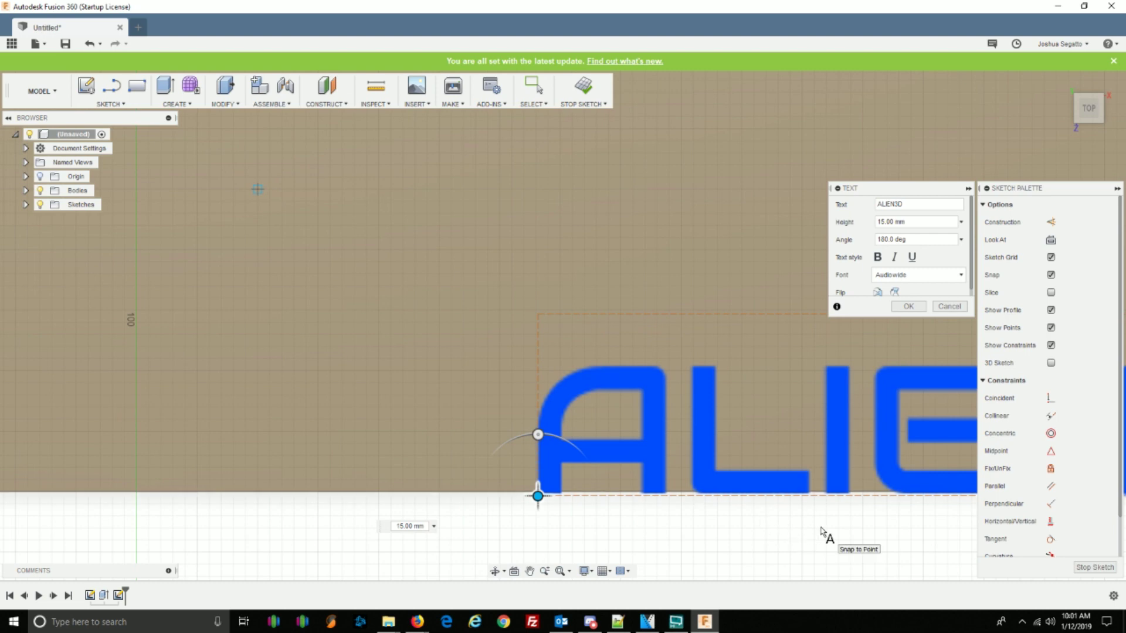
scroll(809, 530, "down", 2)
right_click(761, 504)
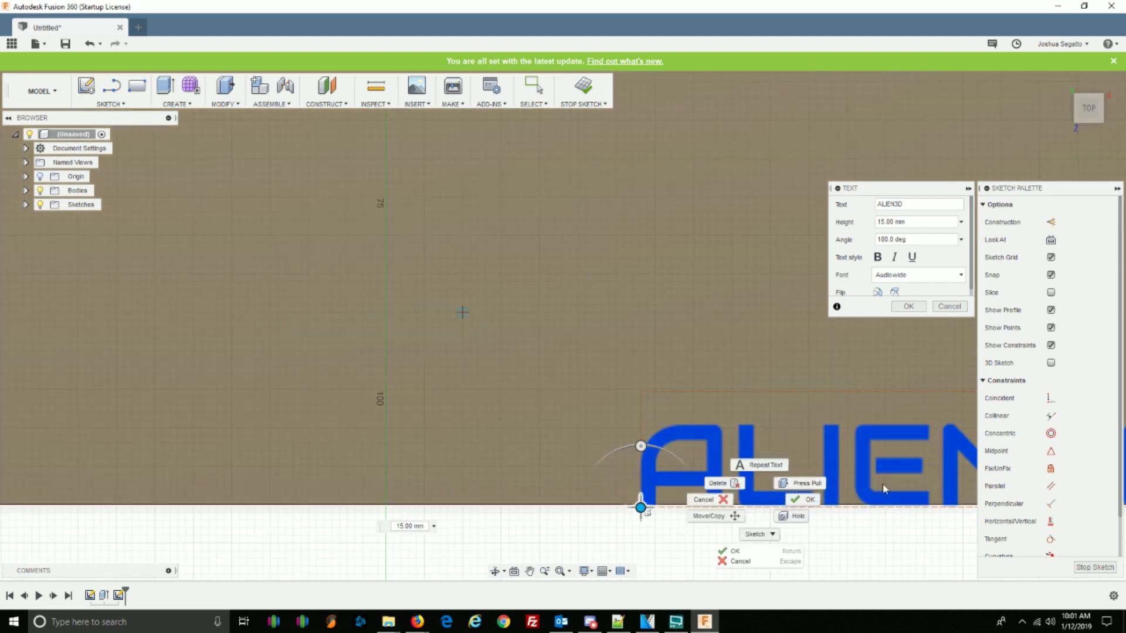
left_click(909, 307)
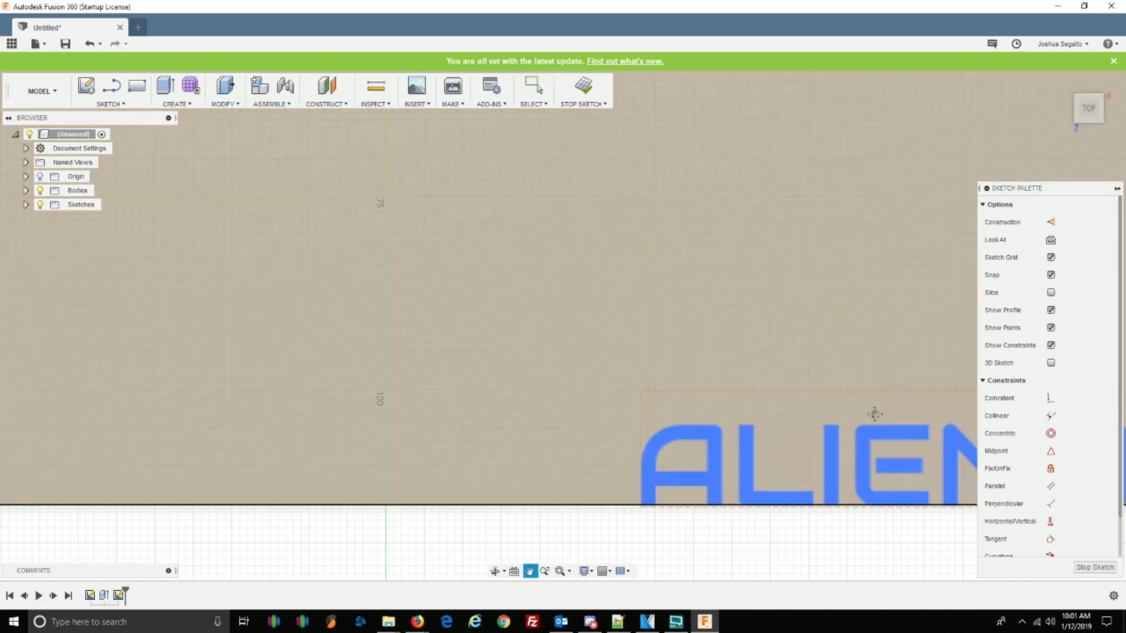
- Explode the ALIEN3D text into sketch curves
middle_click_drag(908, 472, 551, 322)
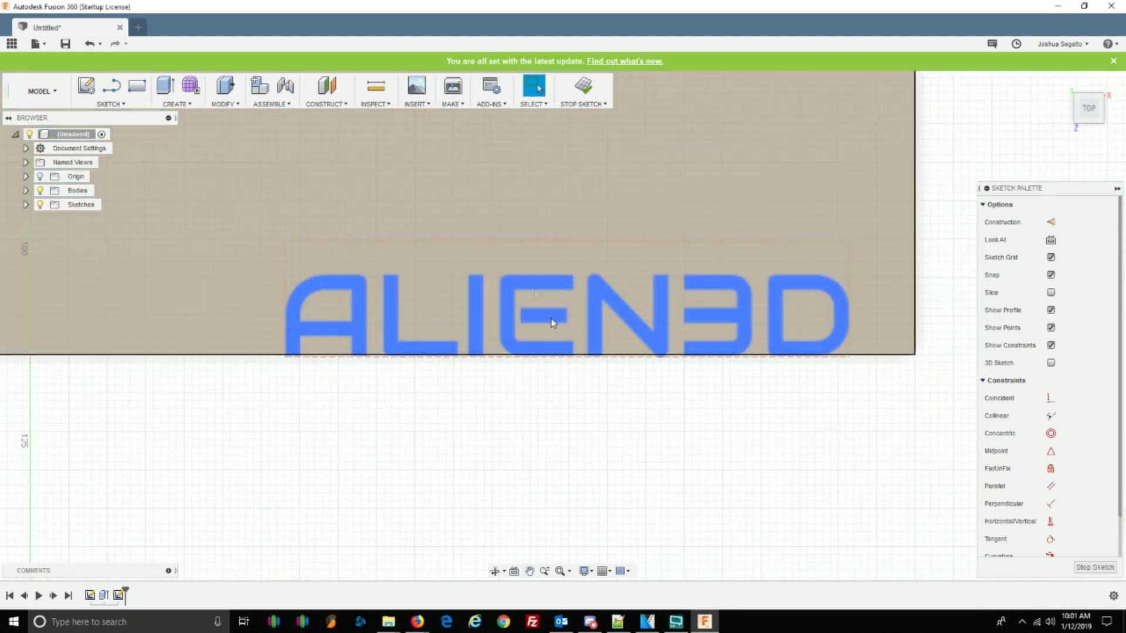
right_click(543, 355)
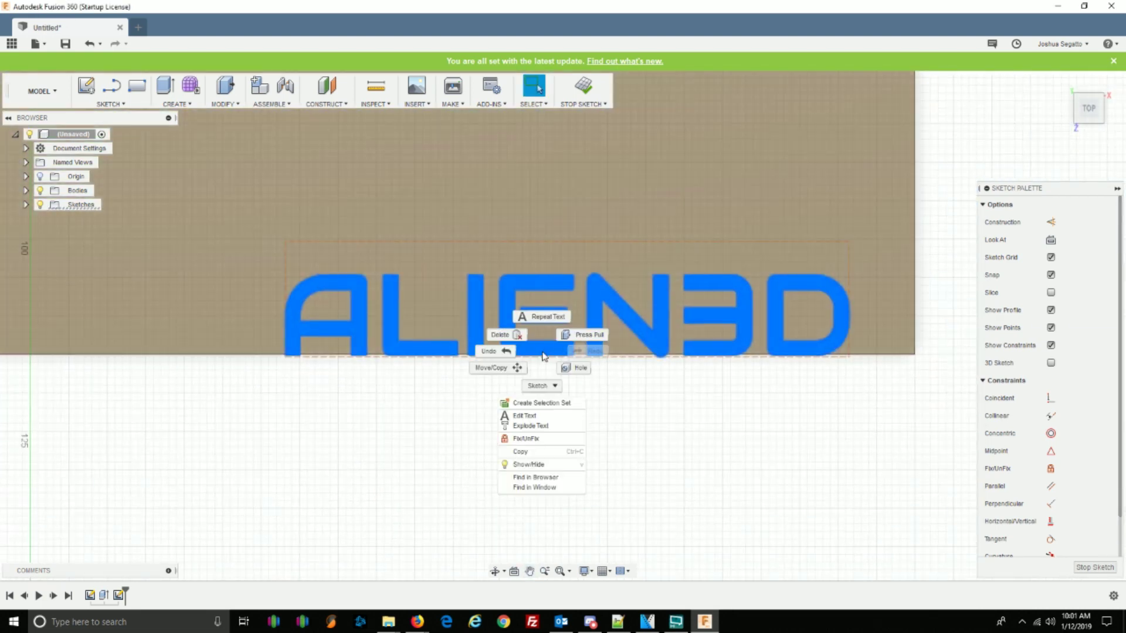
left_click(554, 432)
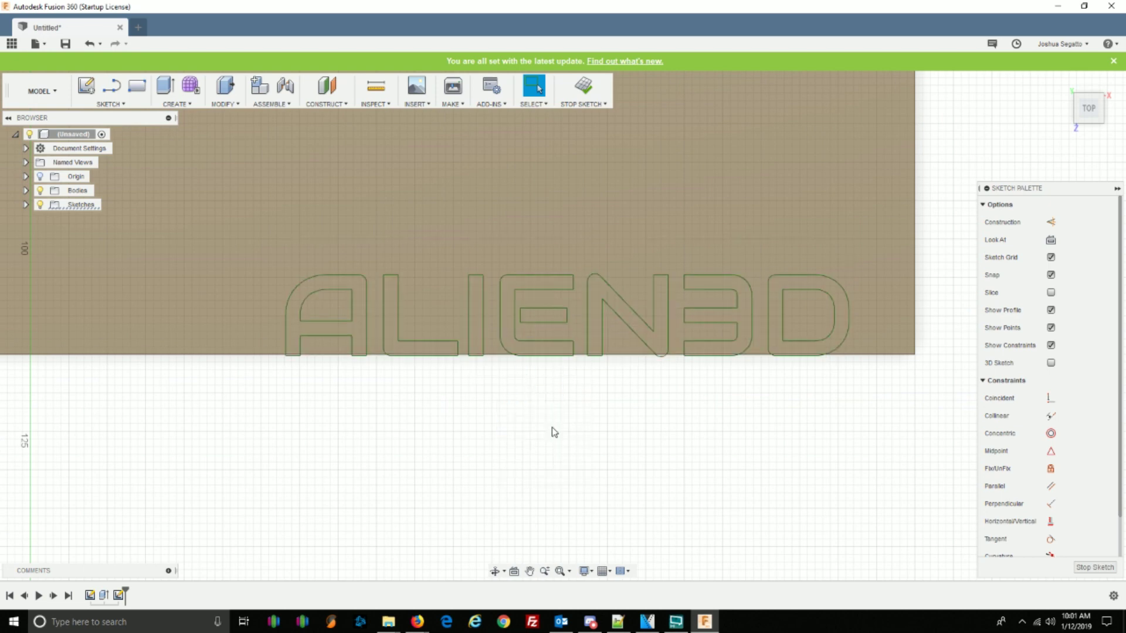
- Extrude all the ALIEN3D letter profiles downward to cut them through the sheet
left_click(776, 326)
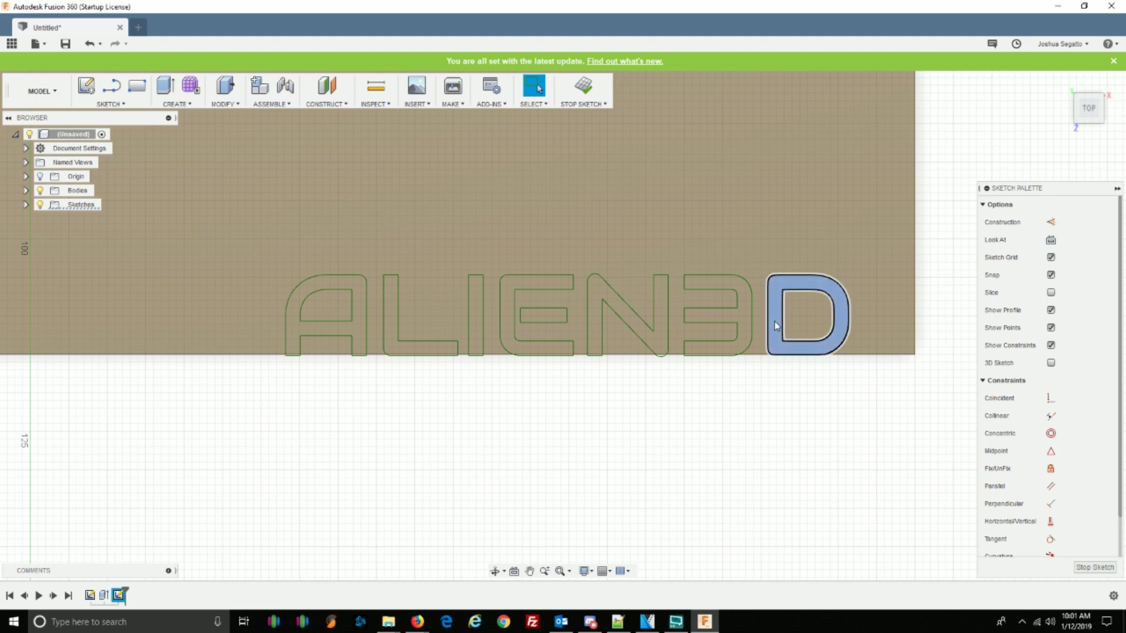
left_click(685, 335, "shift")
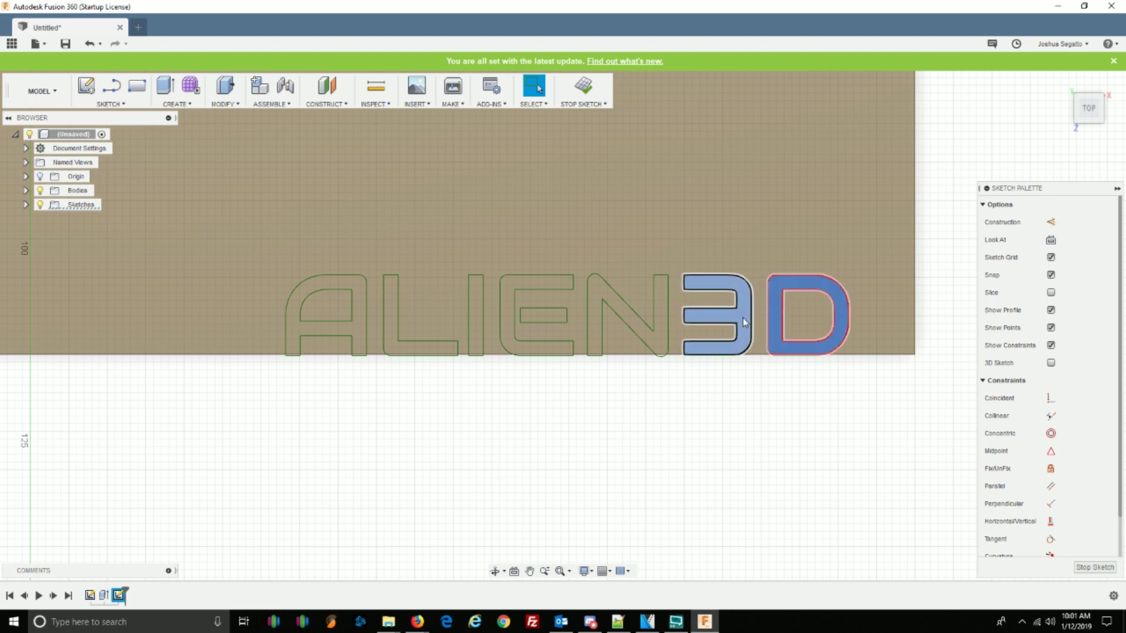
left_click(662, 343, "shift")
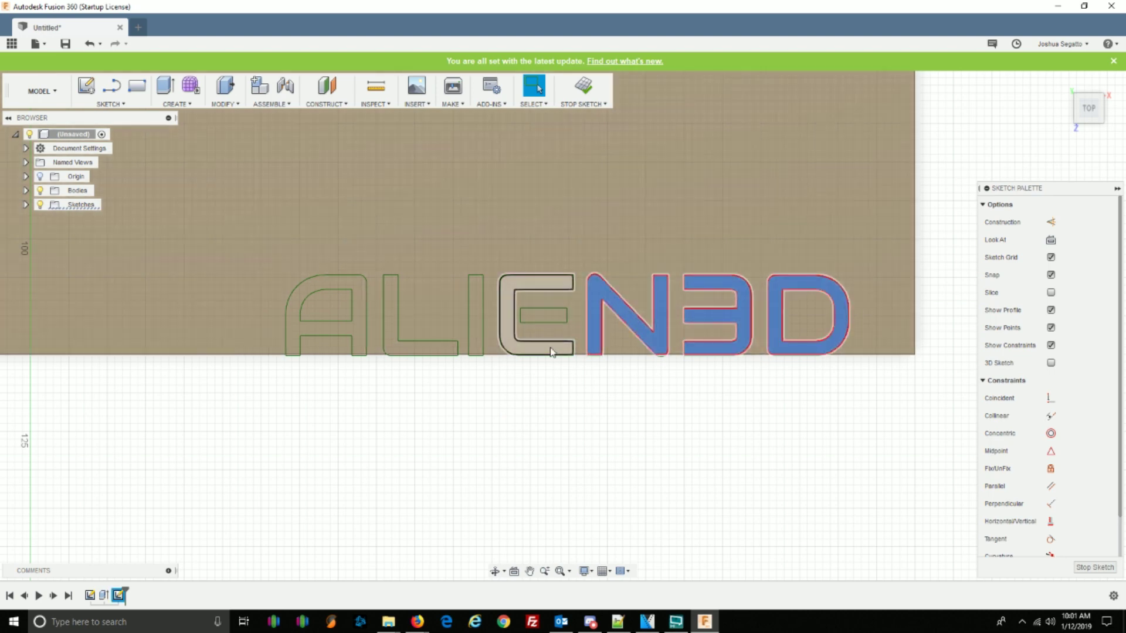
left_click(553, 350, "shift")
left_click(545, 316, "shift")
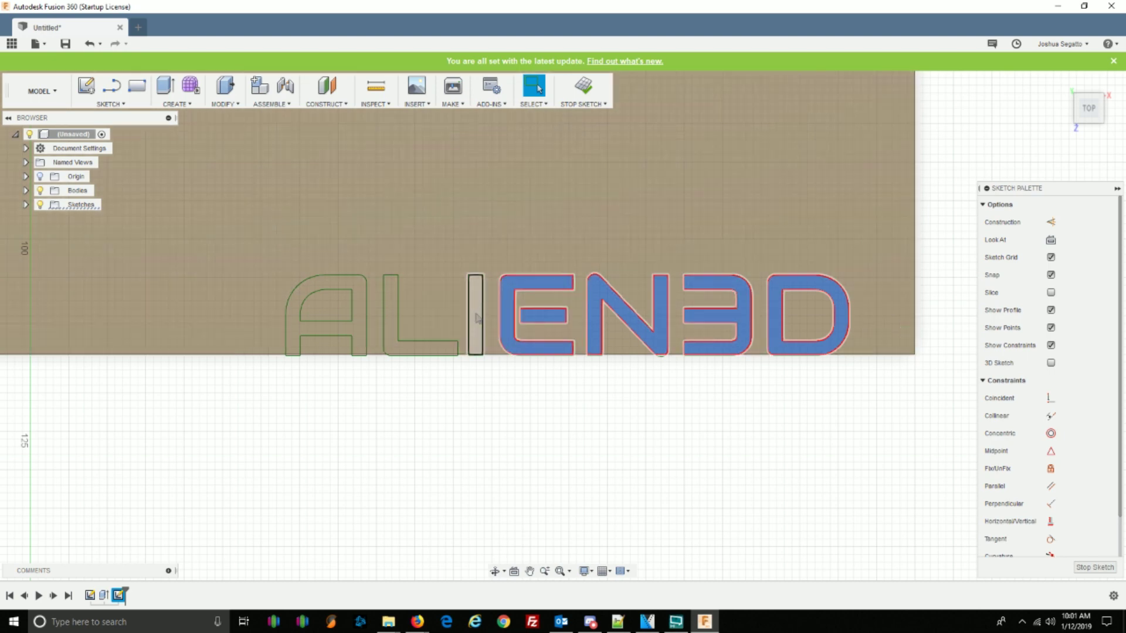
left_click(476, 318, "shift")
left_click(402, 349, "shift")
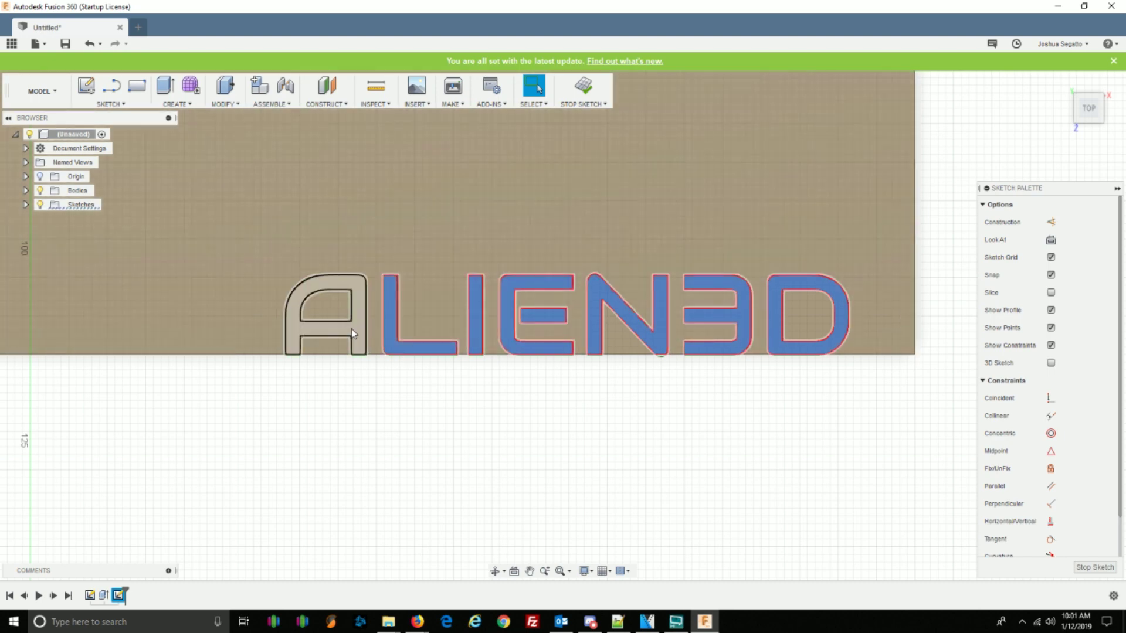
left_click(352, 333, "shift")
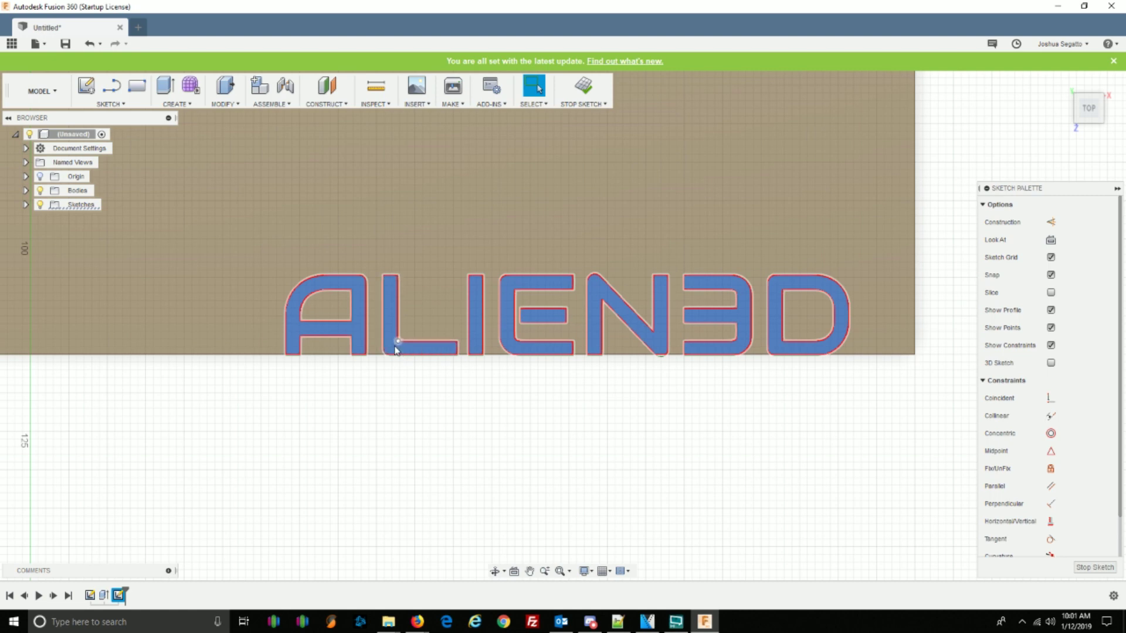
right_click(439, 350)
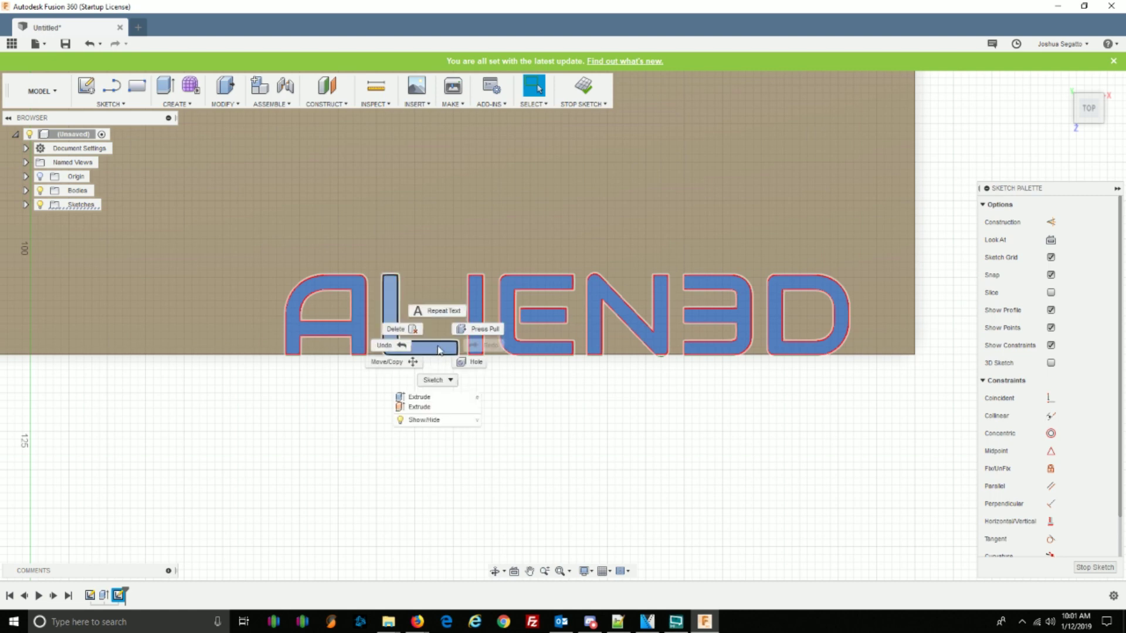
left_click(419, 397)
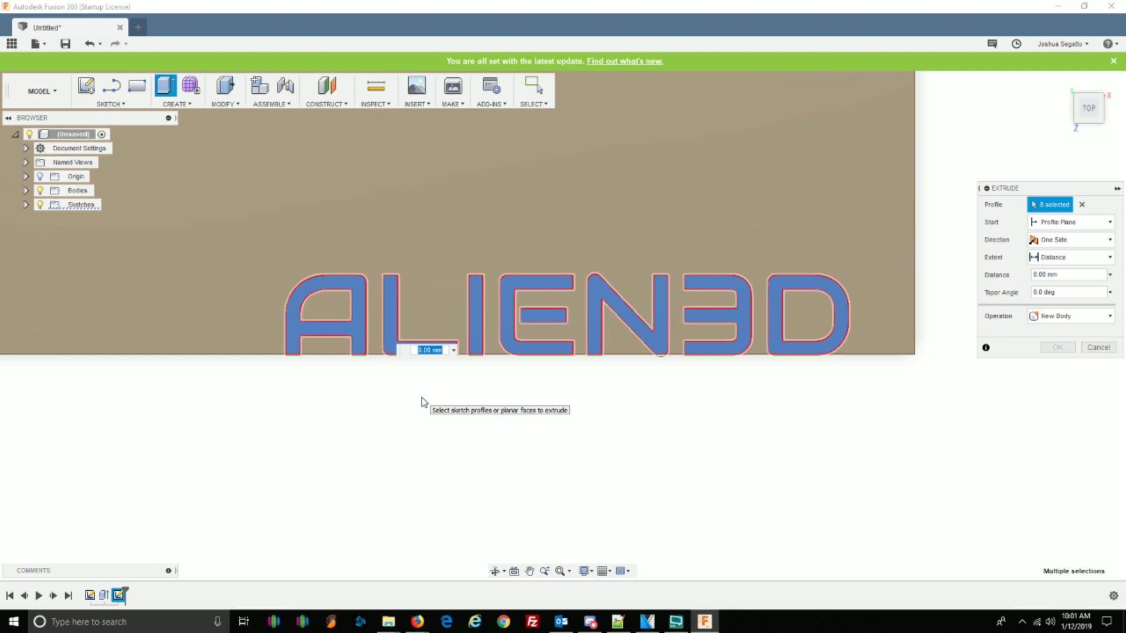
key("BackSpace")
type("-2")
key("Return")
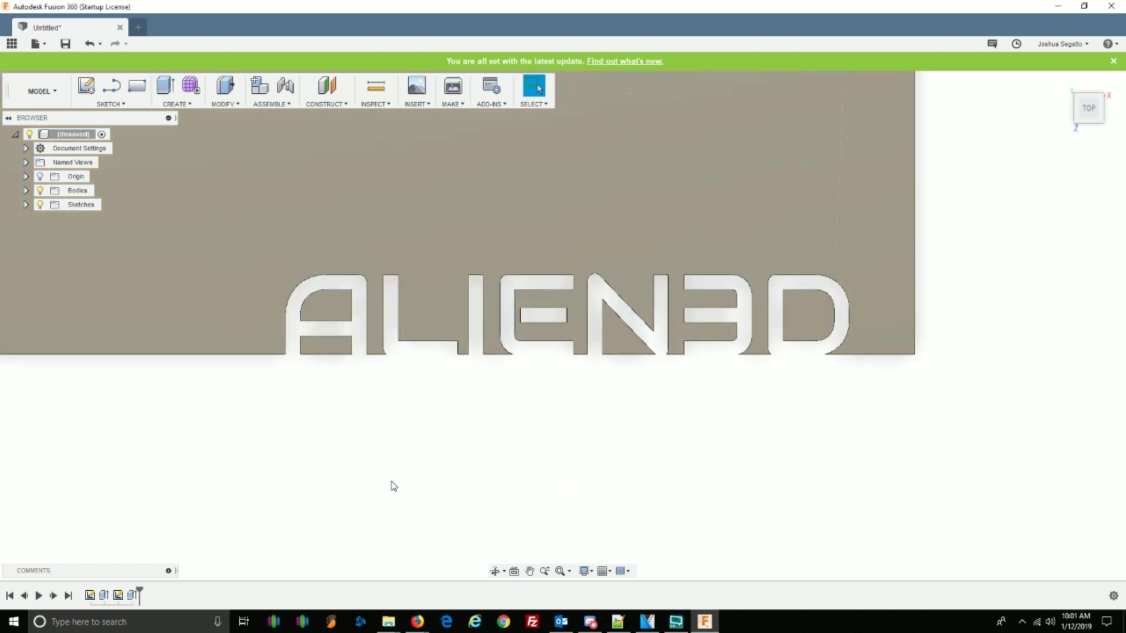
- Sketch a 0.9 mm high rectangle on the sheet's top face, spanning the A's outer leg from its front-edge corner to the inner island
scroll(374, 454, "up", 1)
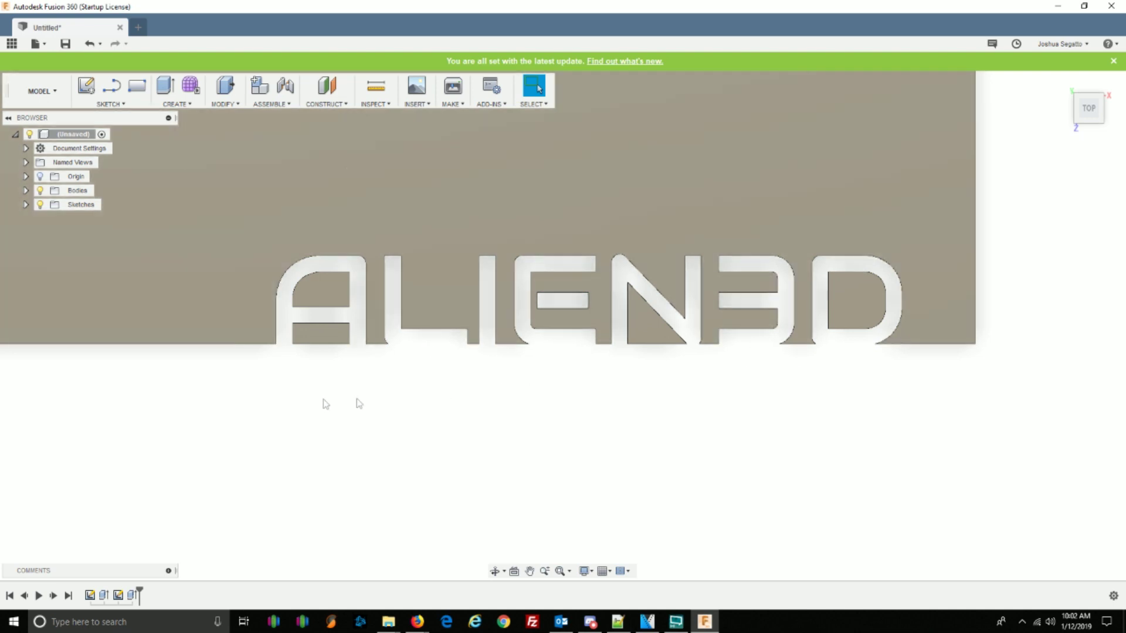
scroll(284, 345, "down", 3)
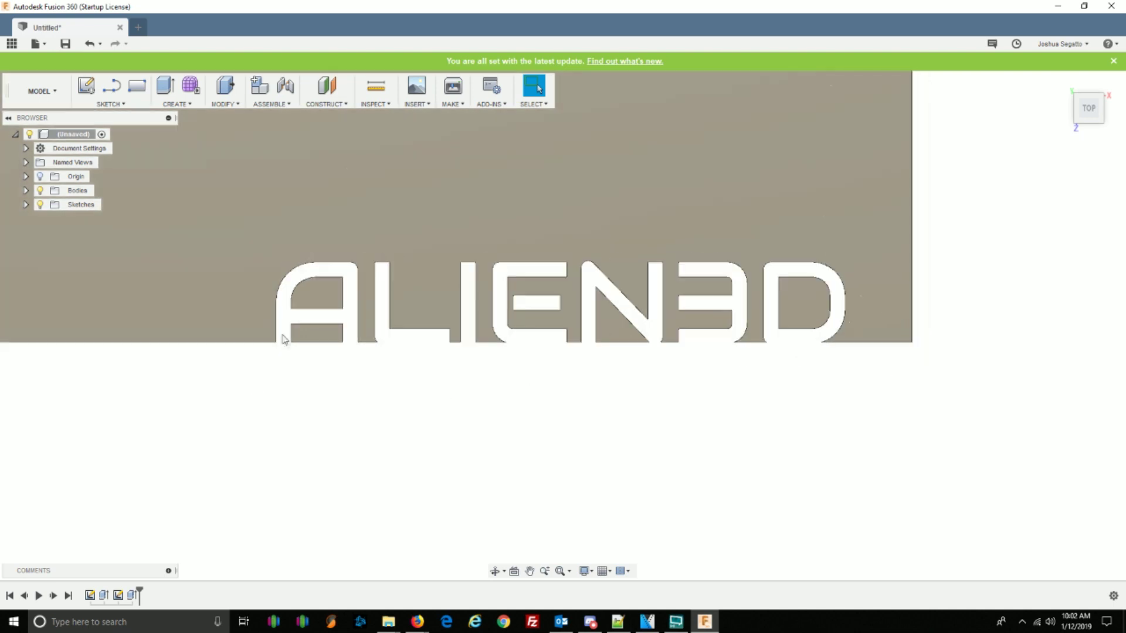
scroll(284, 345, "up", 6)
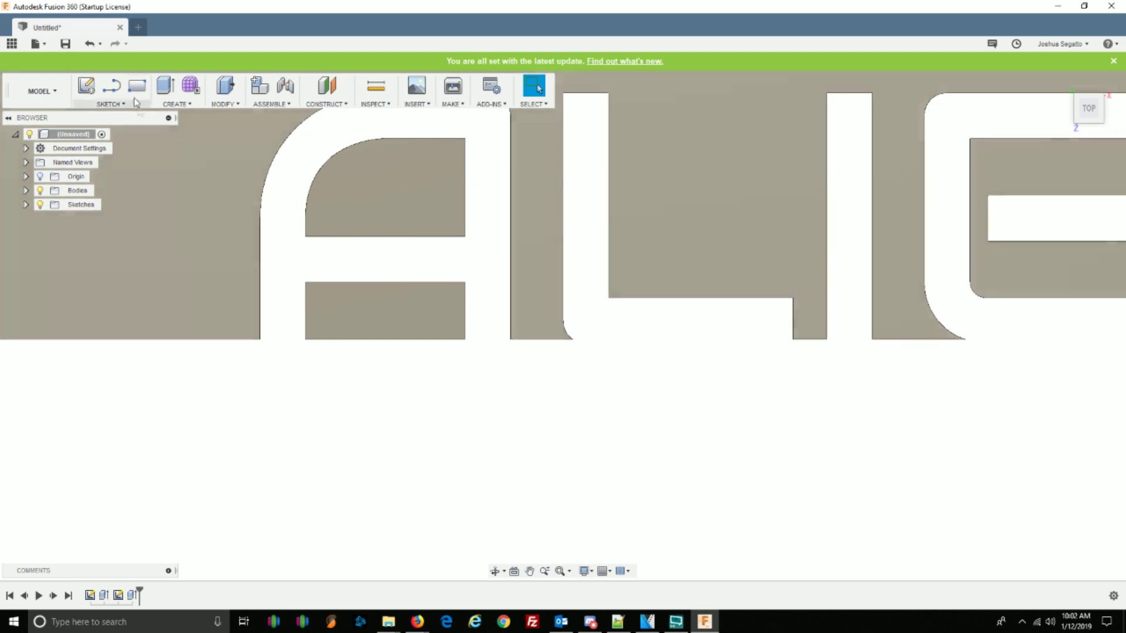
left_click(137, 86)
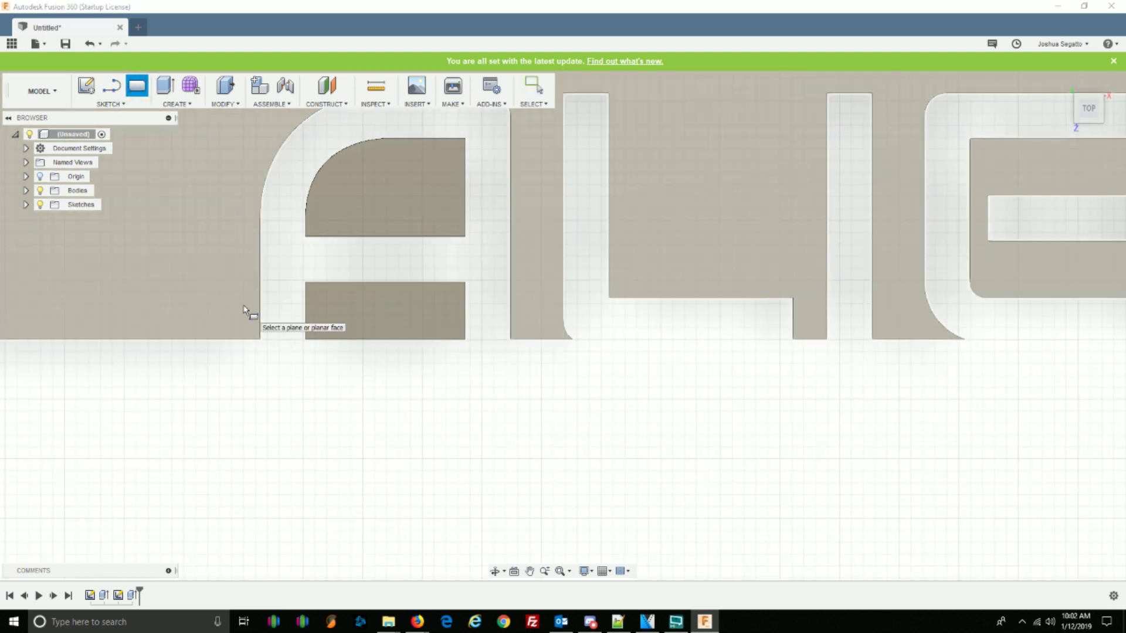
scroll(264, 258, "down", 2)
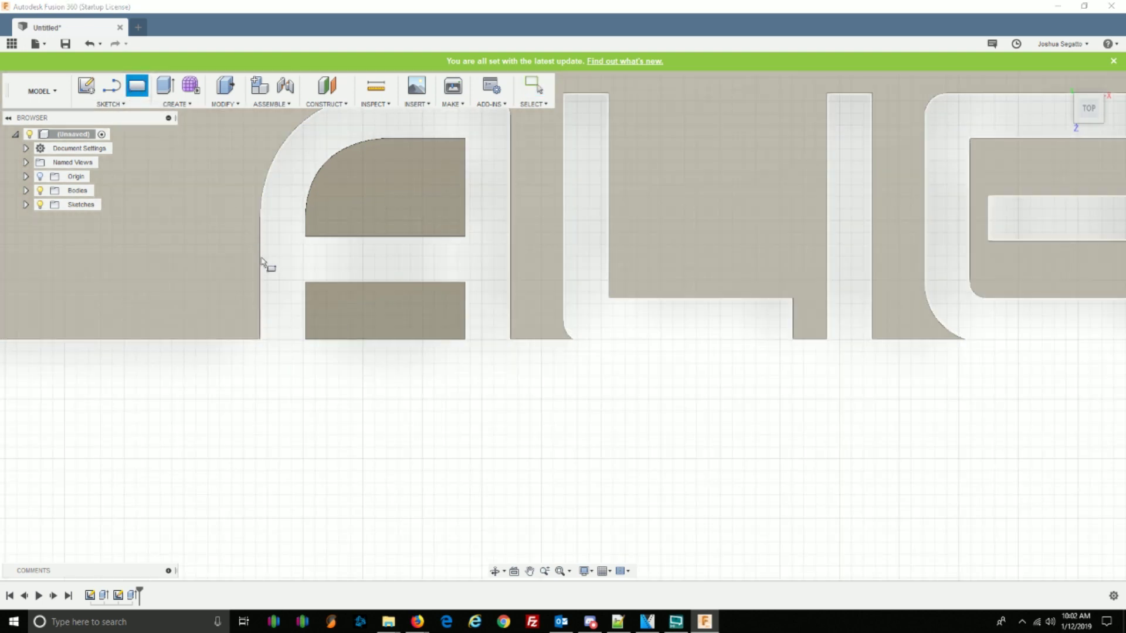
scroll(262, 326, "down", 2)
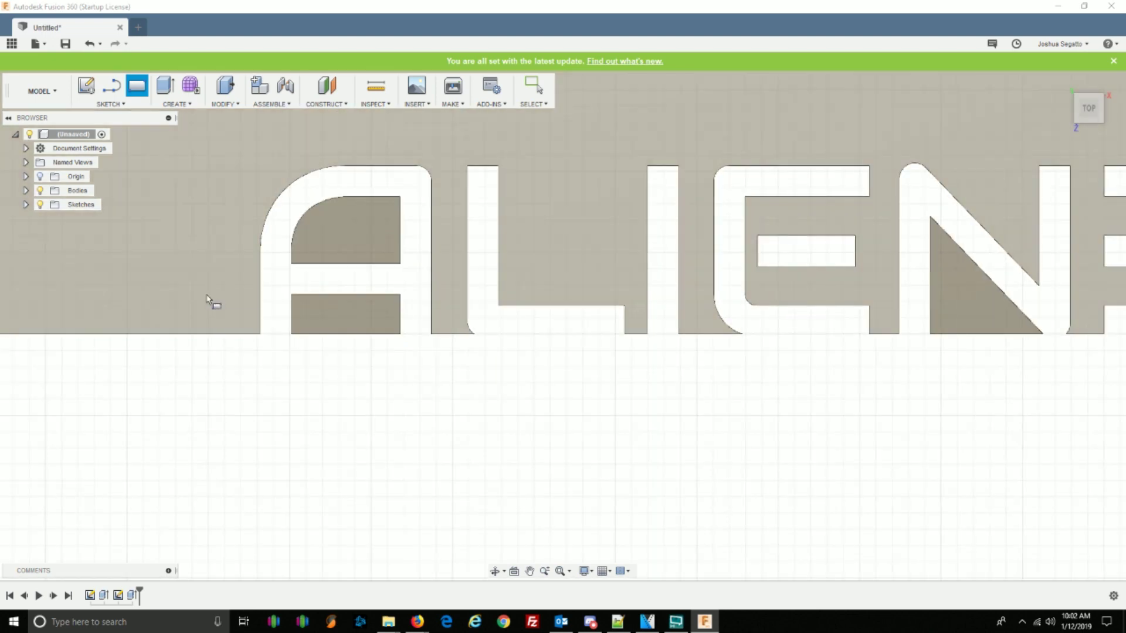
left_click(214, 300)
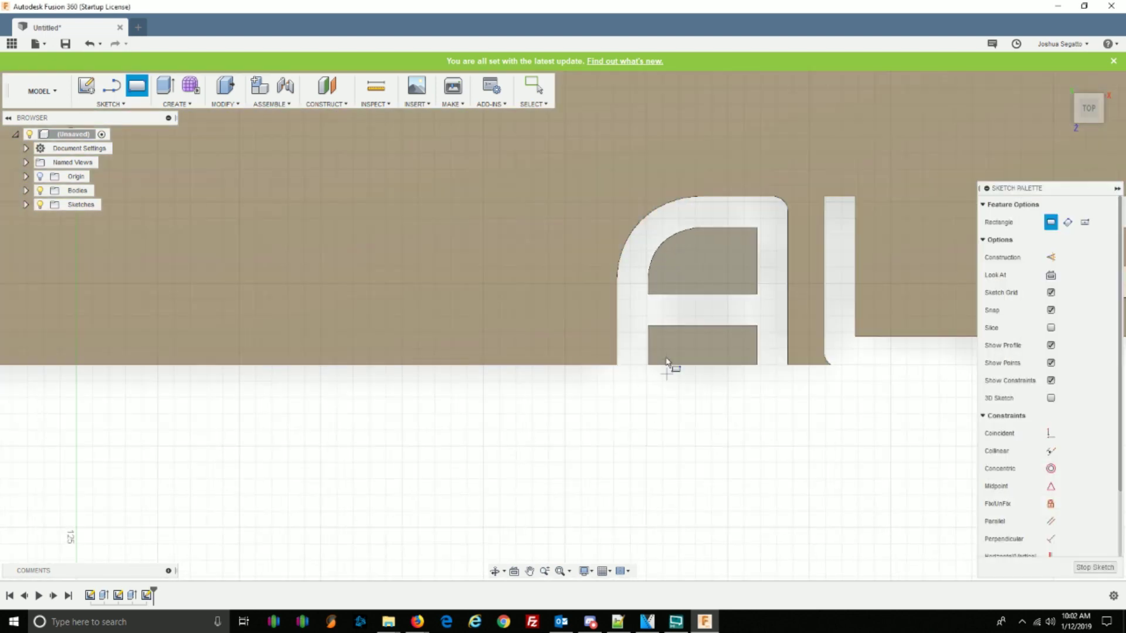
scroll(644, 355, "up", 4)
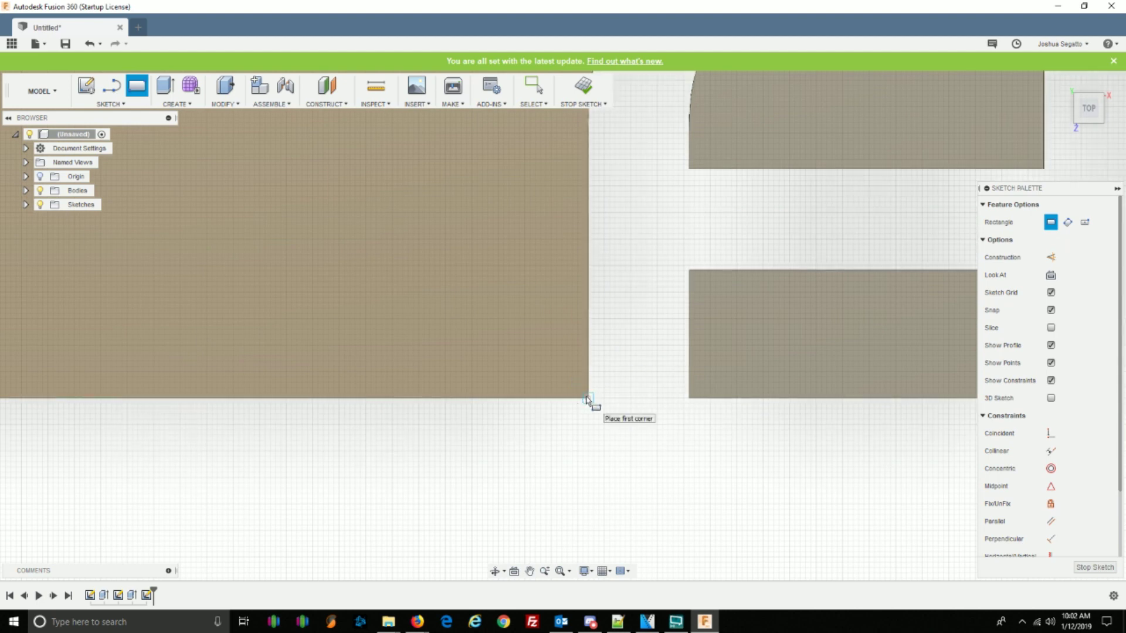
left_click(586, 398)
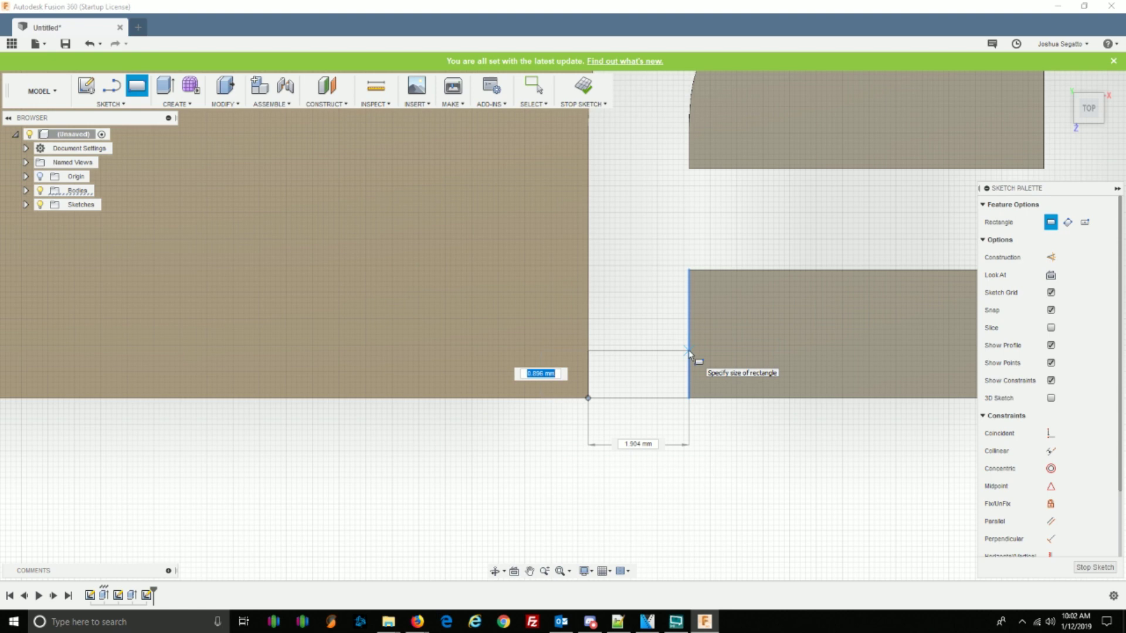
key("BackSpace")
key("Return")
key("Escape")
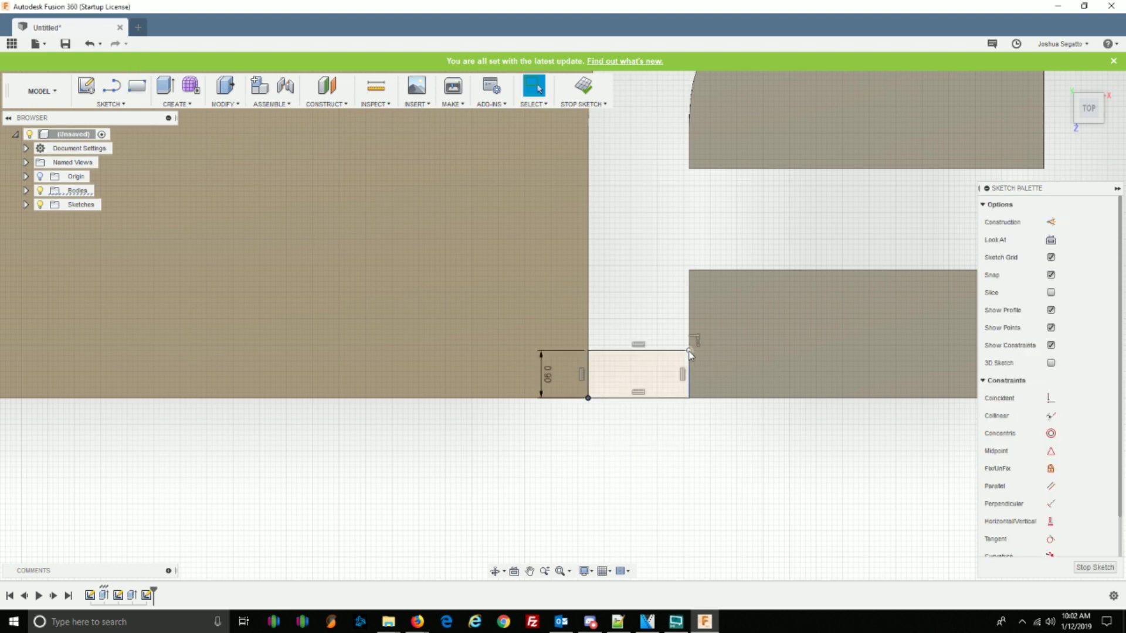
- Extrude the rectangle across the A's leg by -0.2 mm with the Join operation
right_click(663, 369)
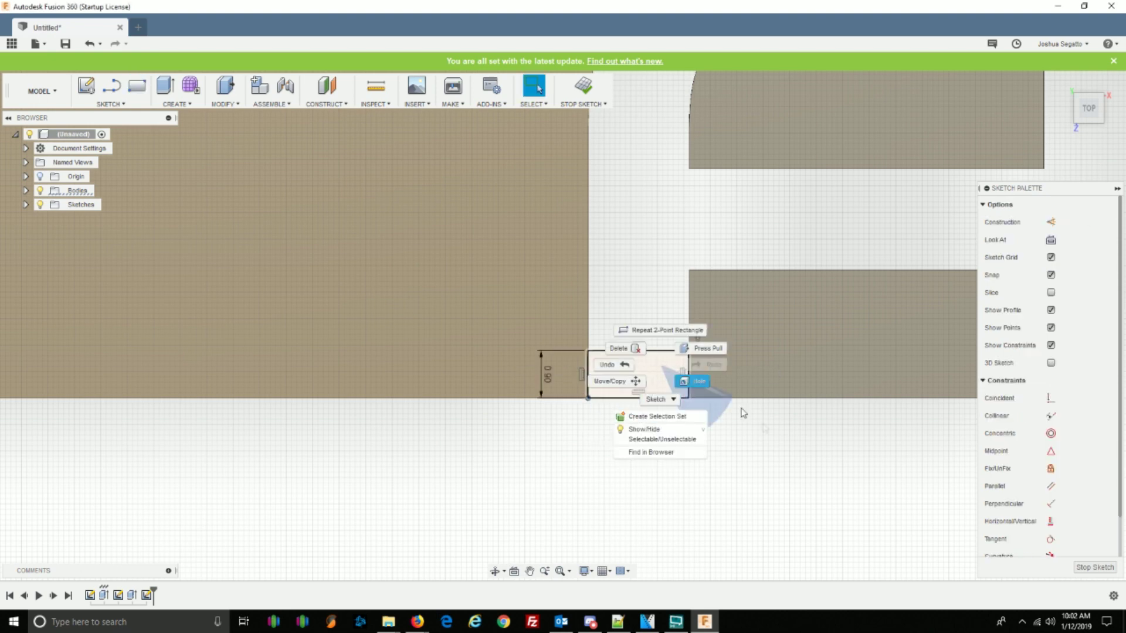
key("Escape")
left_click(642, 371)
right_click(643, 371)
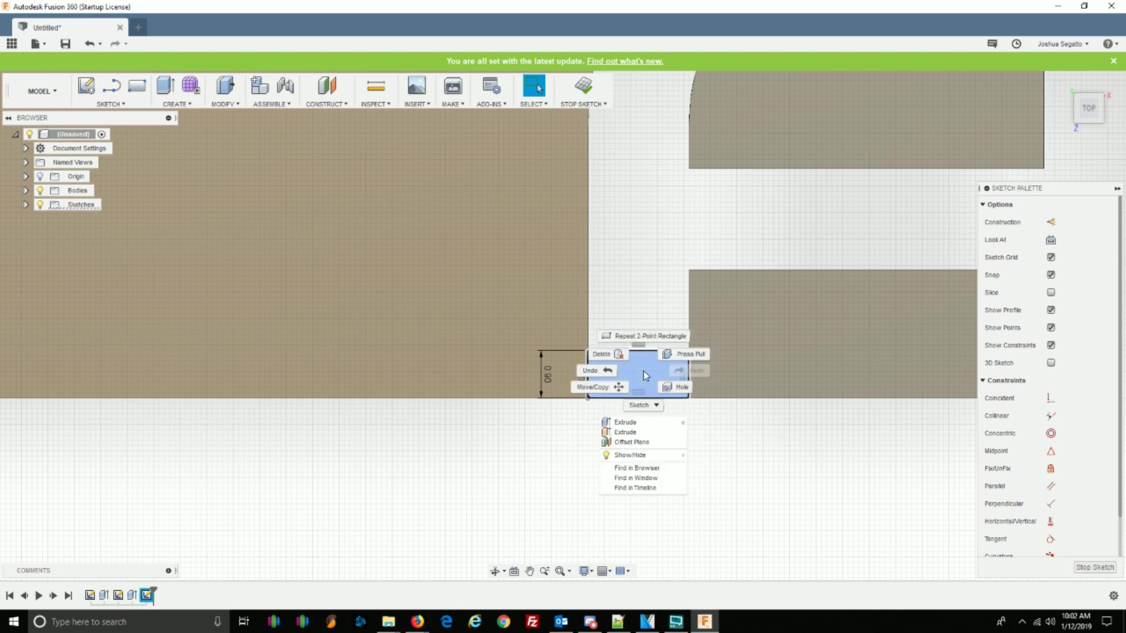
left_click(638, 424)
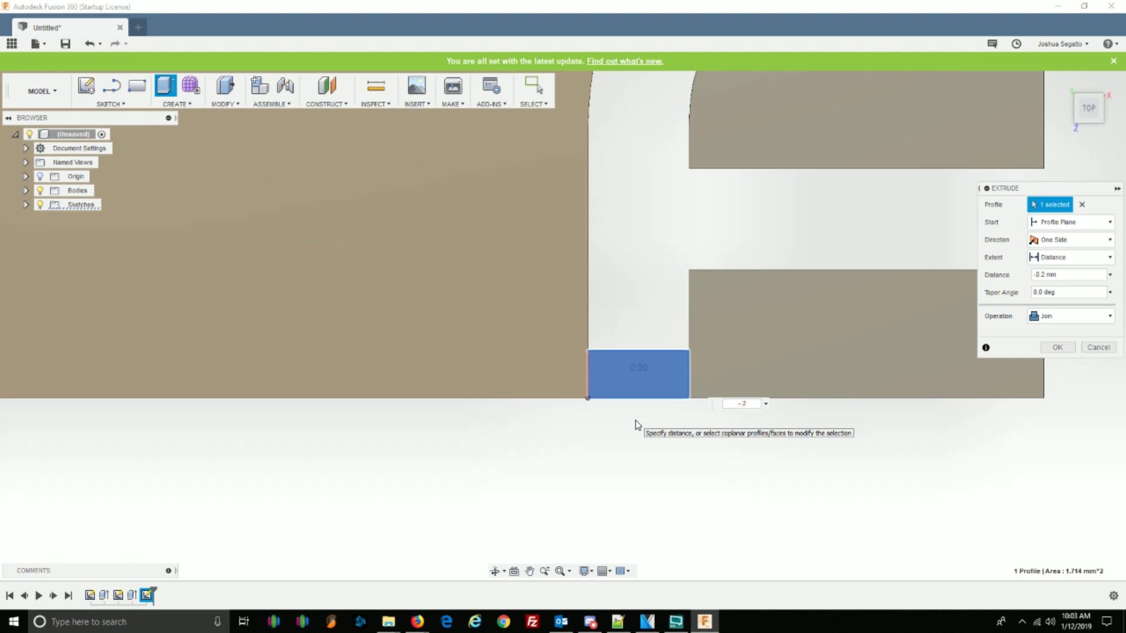
key("Return")
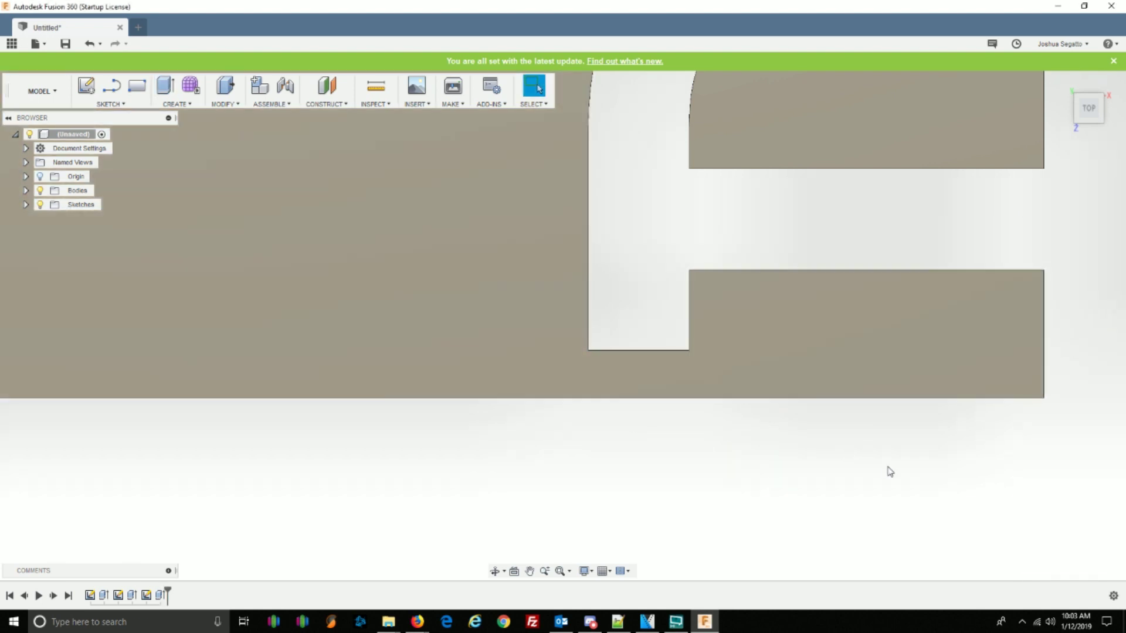
- Sketch a 0.9 mm wide rectangle across the A's top stroke, starting at the square upper corner of its inner island
middle_click_drag(887, 467, 657, 518)
mouse_move(821, 309)
middle_mouse_down()
mouse_move(737, 429)
mouse_move(724, 487)
middle_mouse_up()
middle_click_drag(757, 354, 691, 445)
key("Escape")
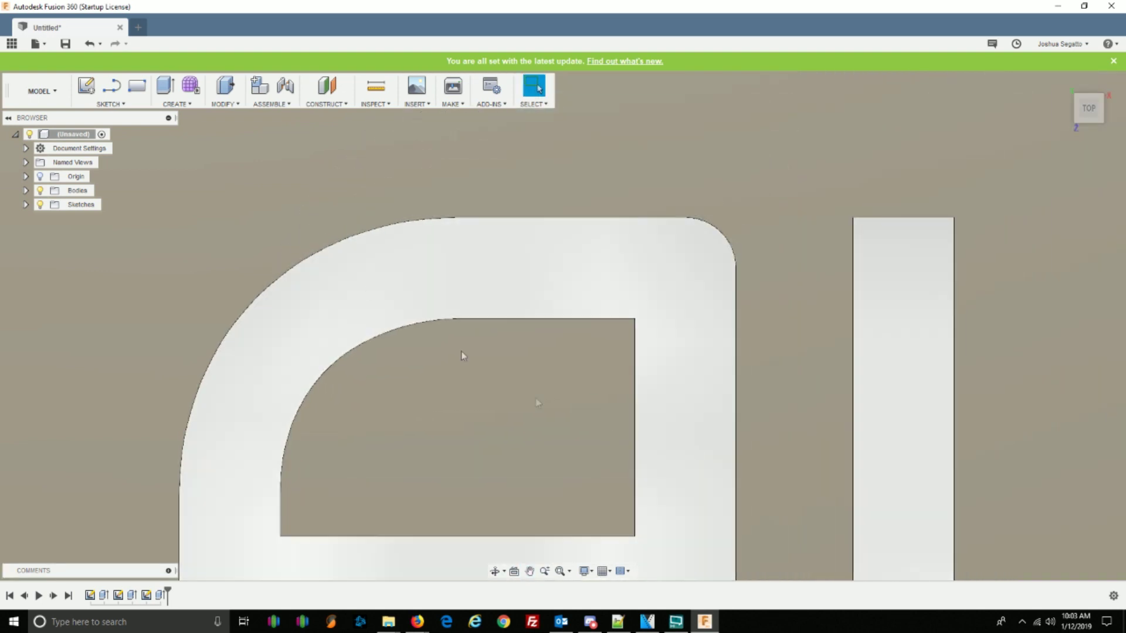
left_click(137, 87)
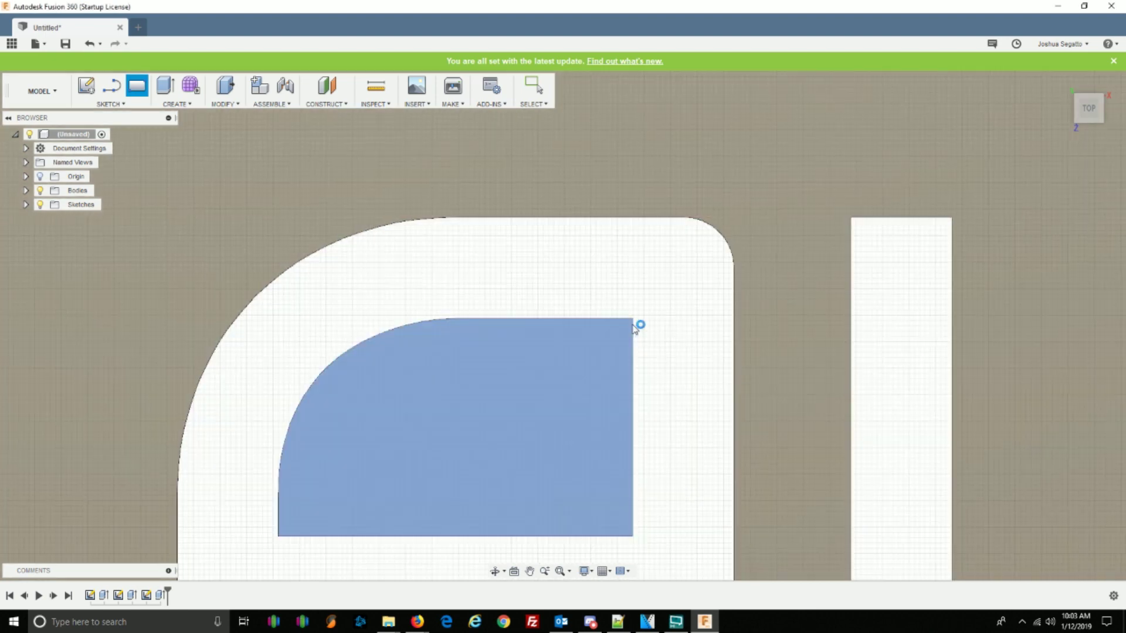
left_click(634, 324)
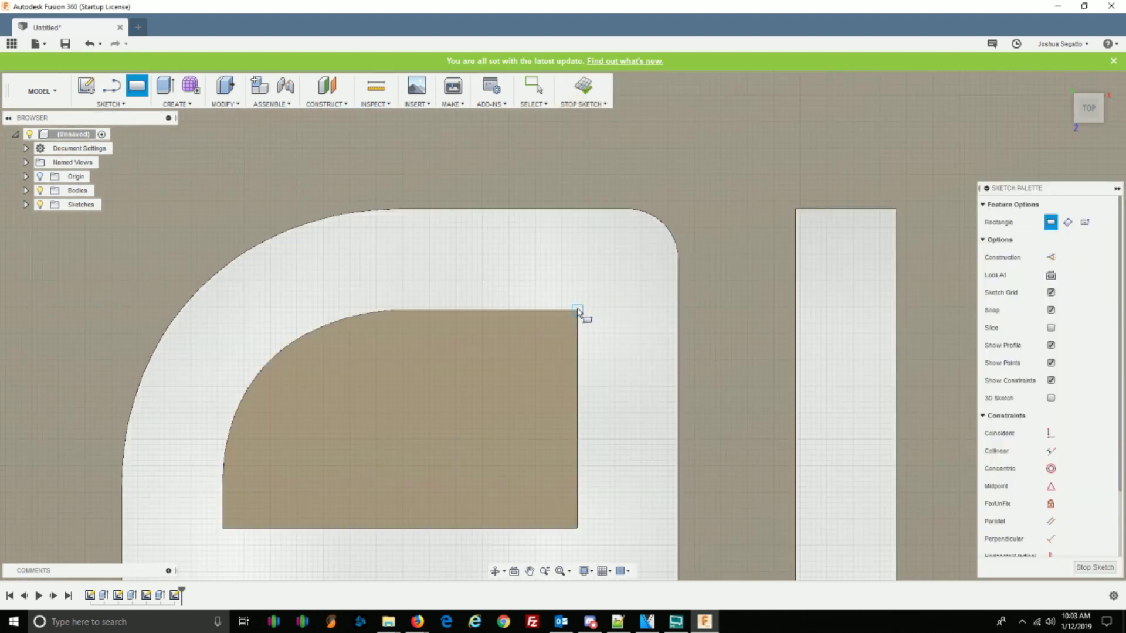
left_click(578, 309)
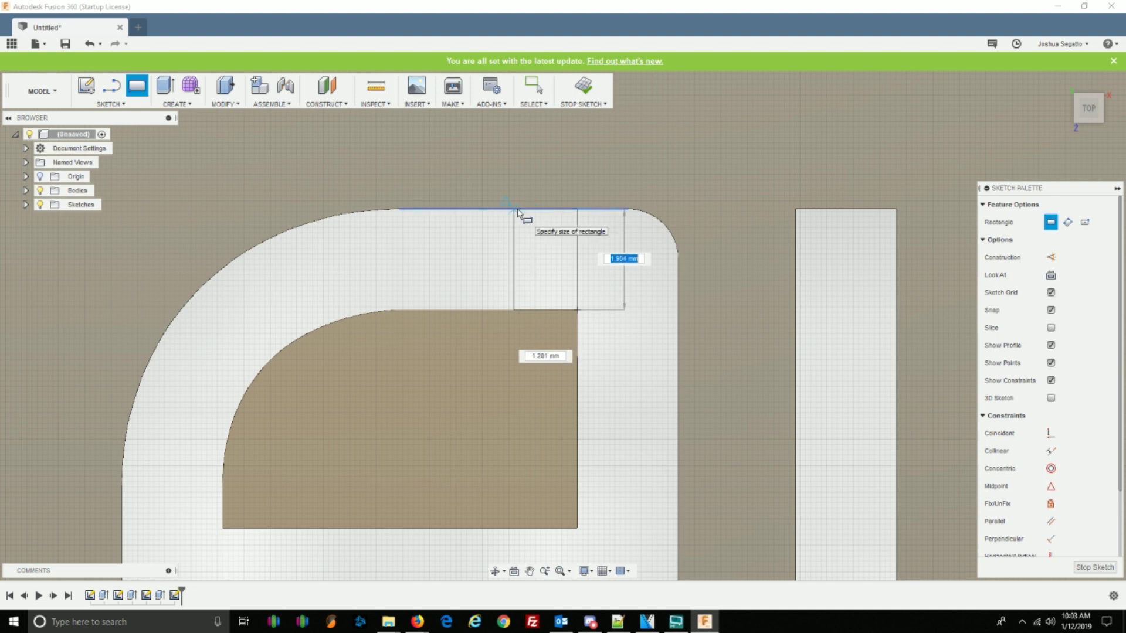
key("Tab")
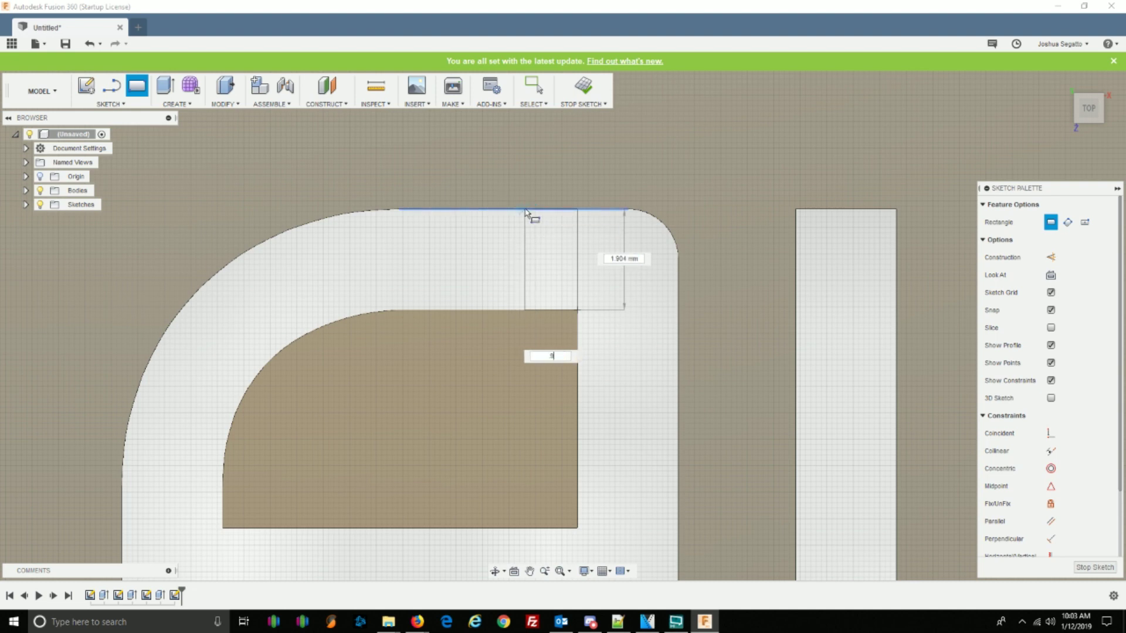
type(".9")
key("Return")
key("Escape")
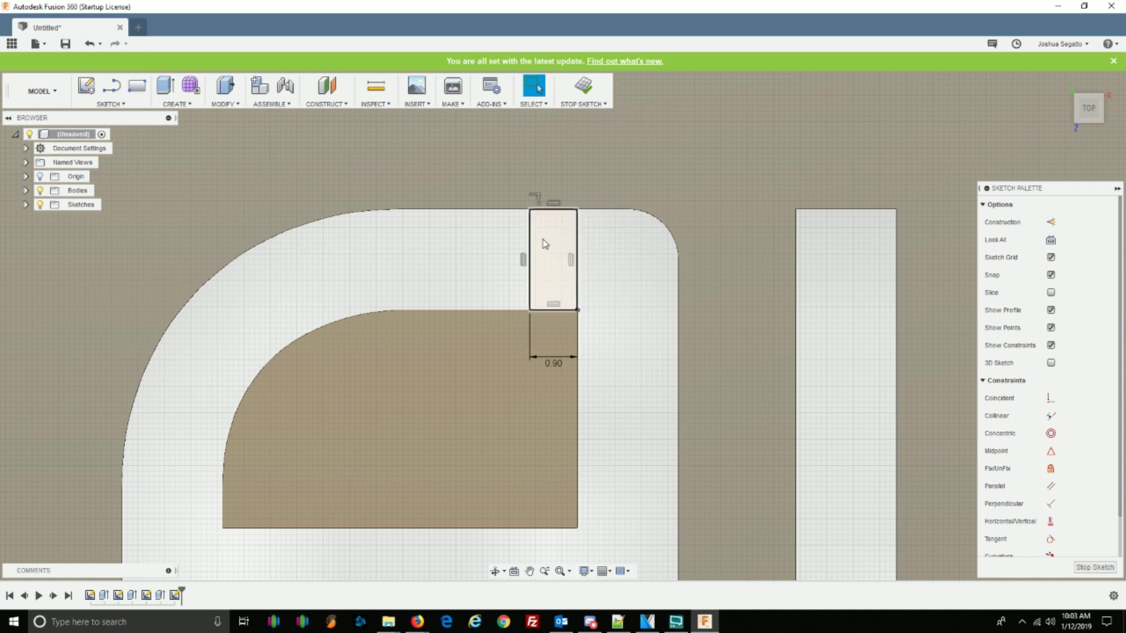
- Extrude the 0.9 mm wide rectangle into a bridge across the A's top stroke
left_click(543, 240)
right_click(543, 239)
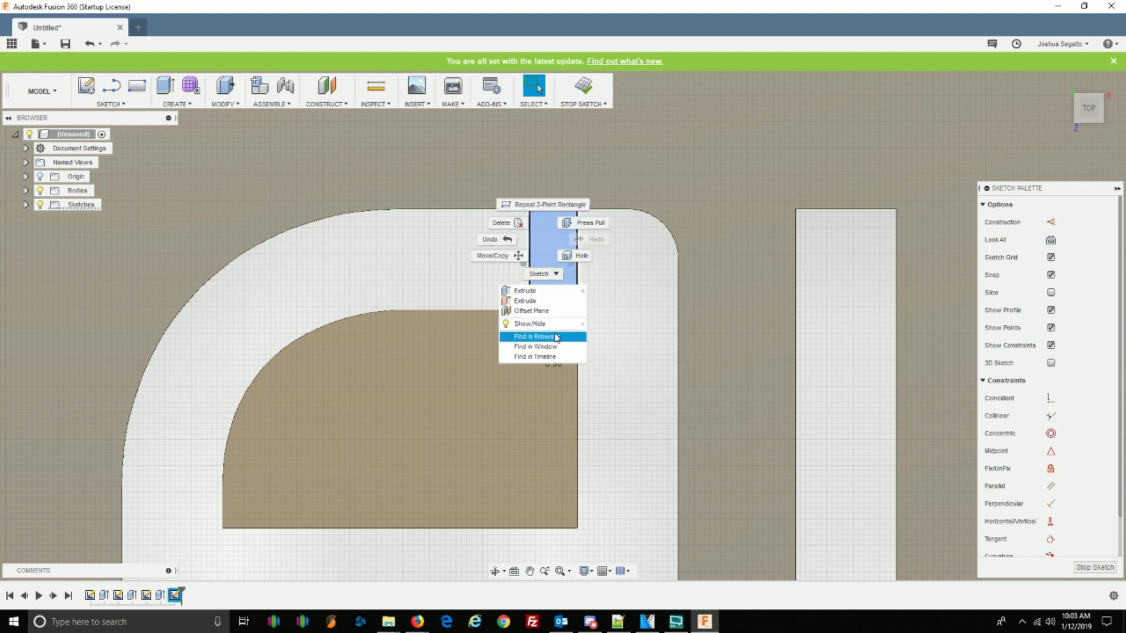
left_click(541, 300)
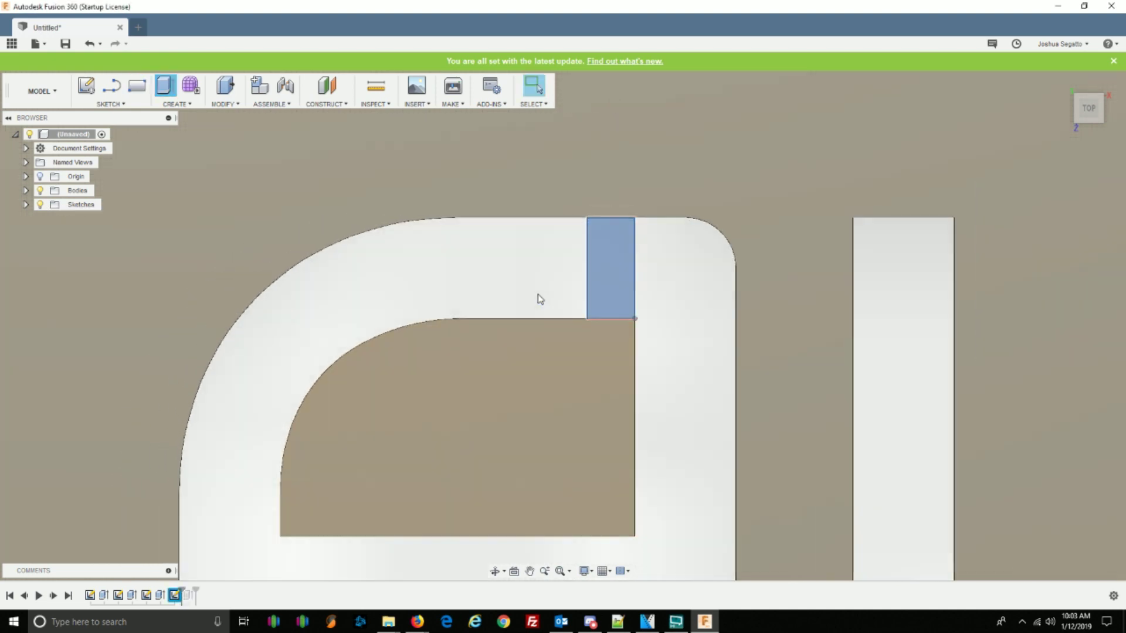
key("Return")
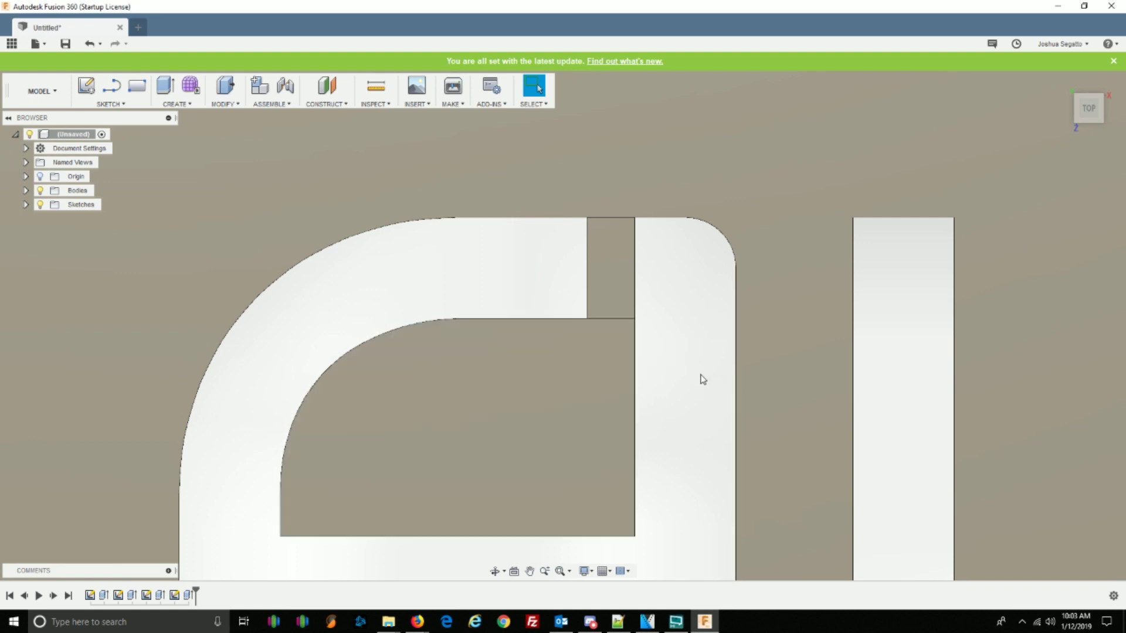
middle_click_drag(588, 339, 219, 258)
middle_click_drag(525, 427, 455, 288)
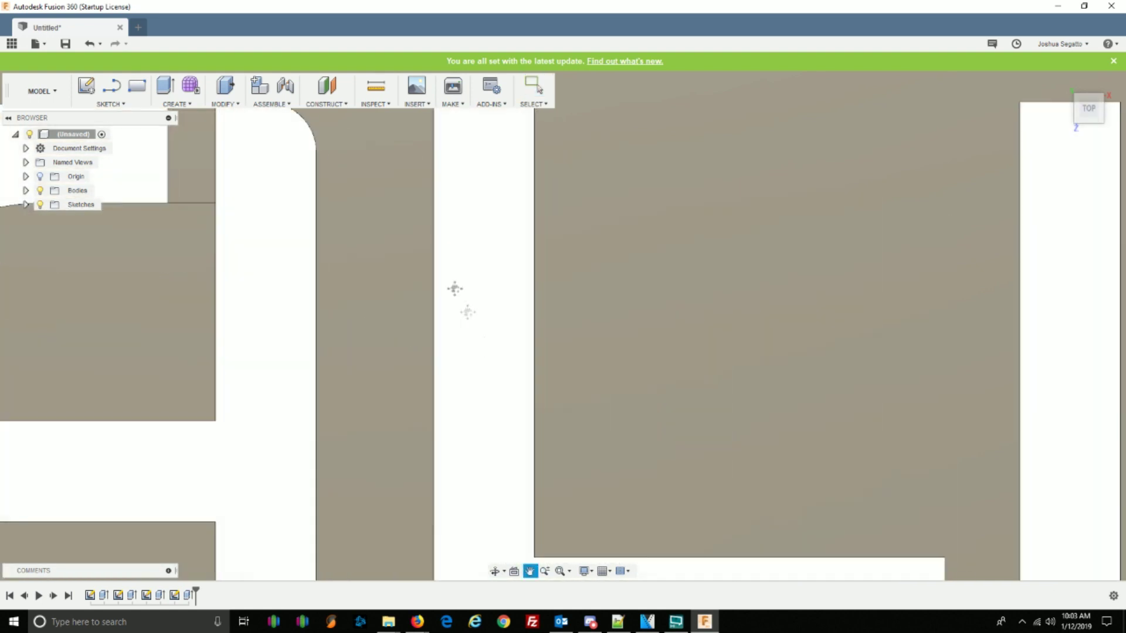
left_click_drag(454, 288, 600, 292)
key("Escape")
scroll(571, 334, "up", 4)
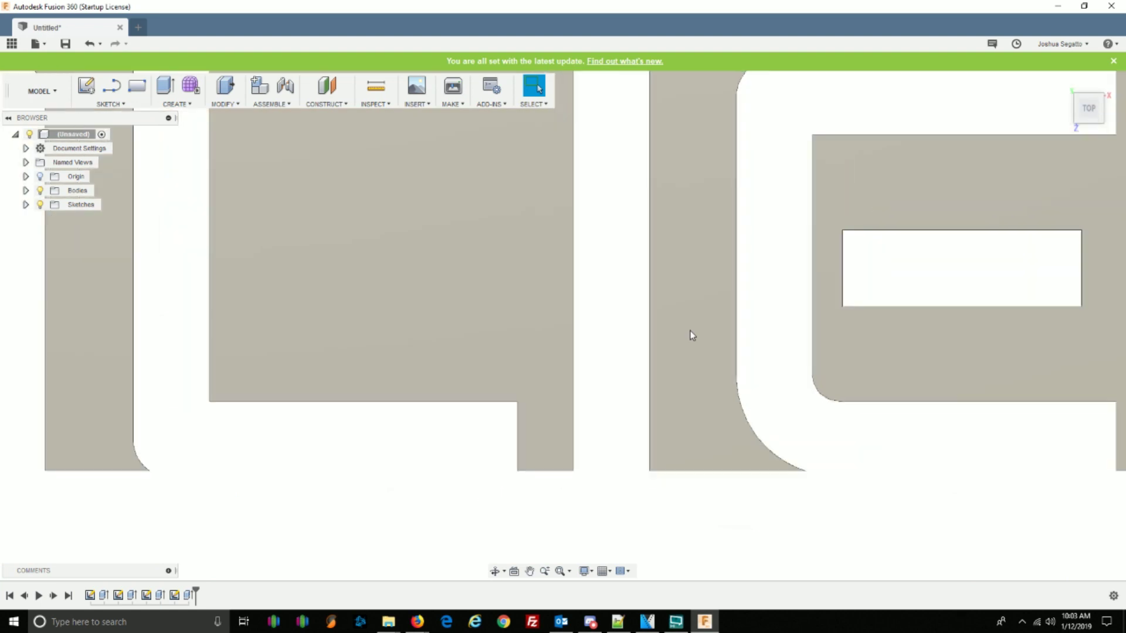
scroll(692, 336, "down", 1)
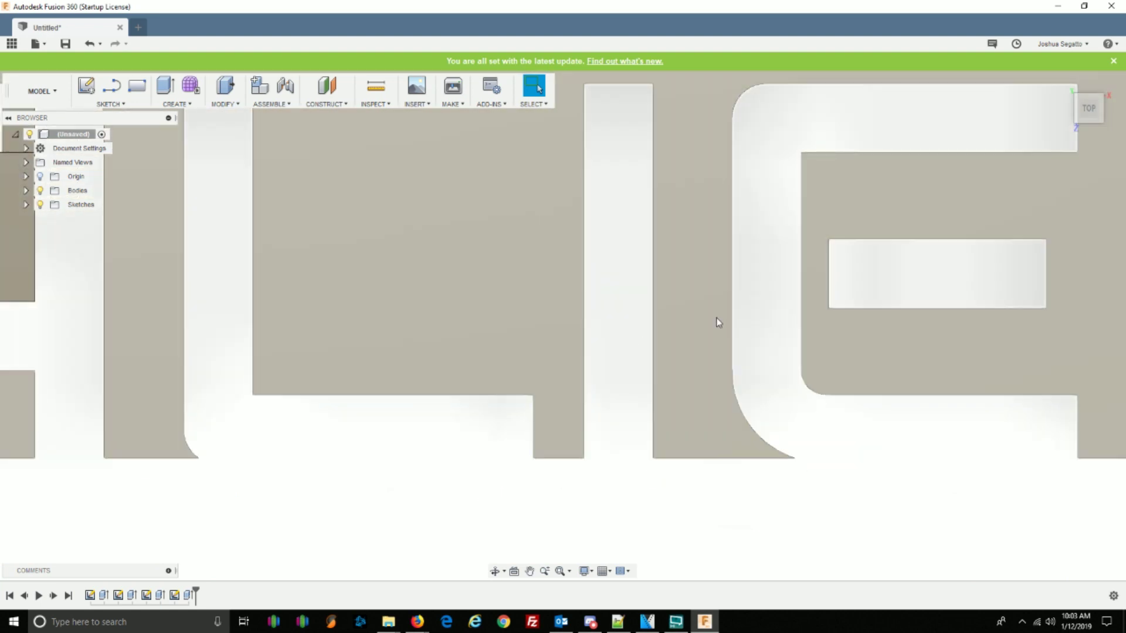
- Sketch a 1.919 mm high rectangle on the sheet's top face, filling the gap between the E's stem and its middle bar
scroll(621, 314, "up", 3)
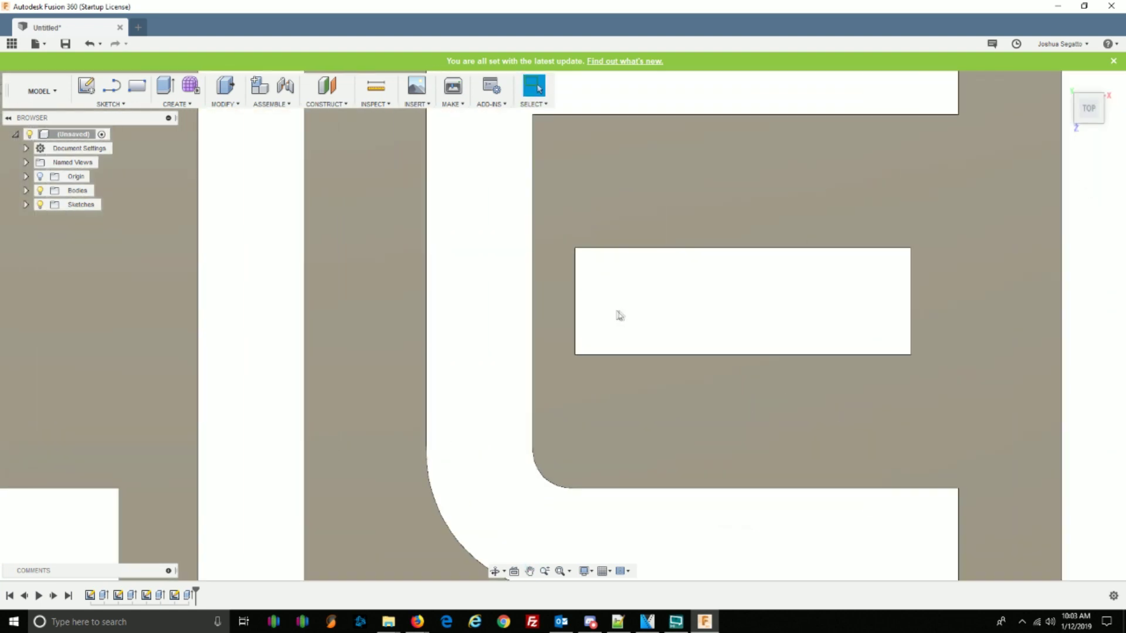
scroll(619, 316, "up", 2)
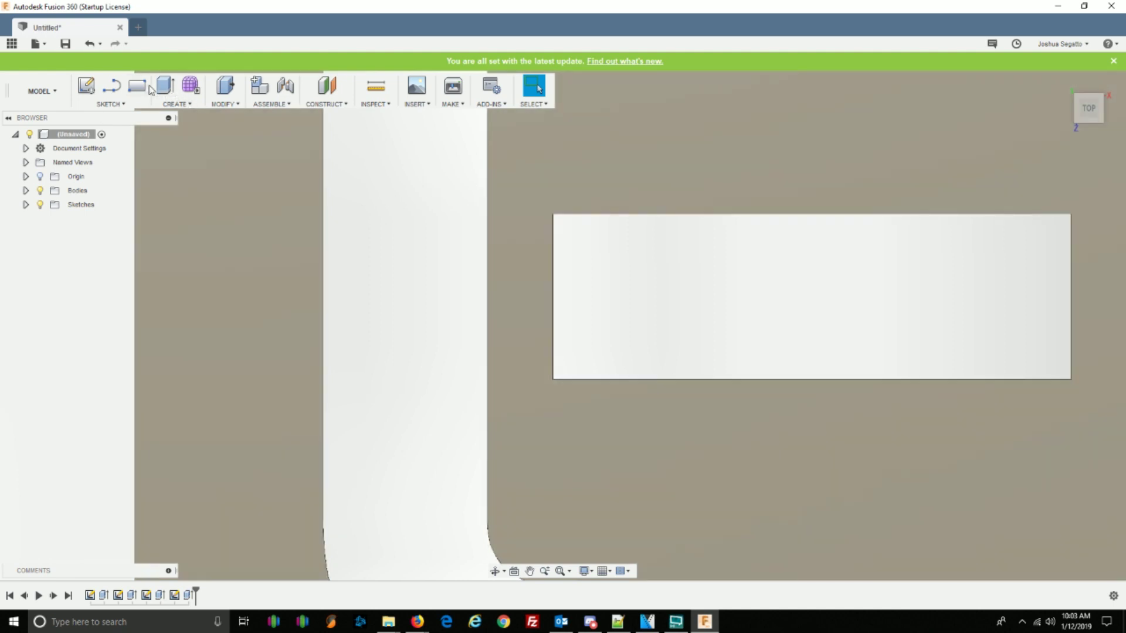
key("r")
left_click(537, 214)
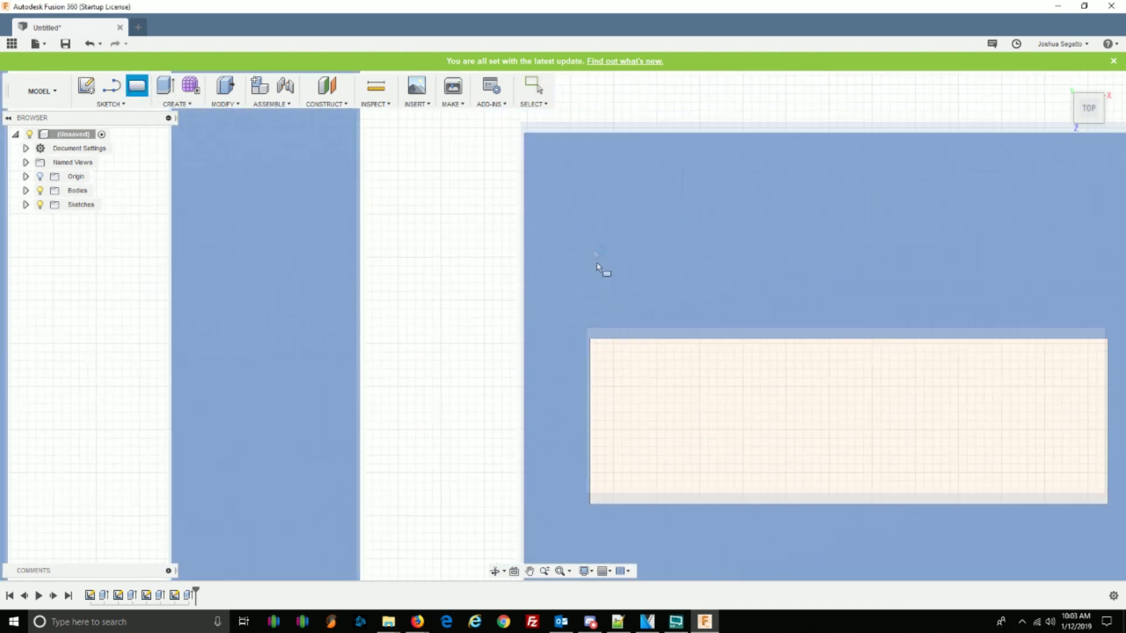
left_click(590, 339)
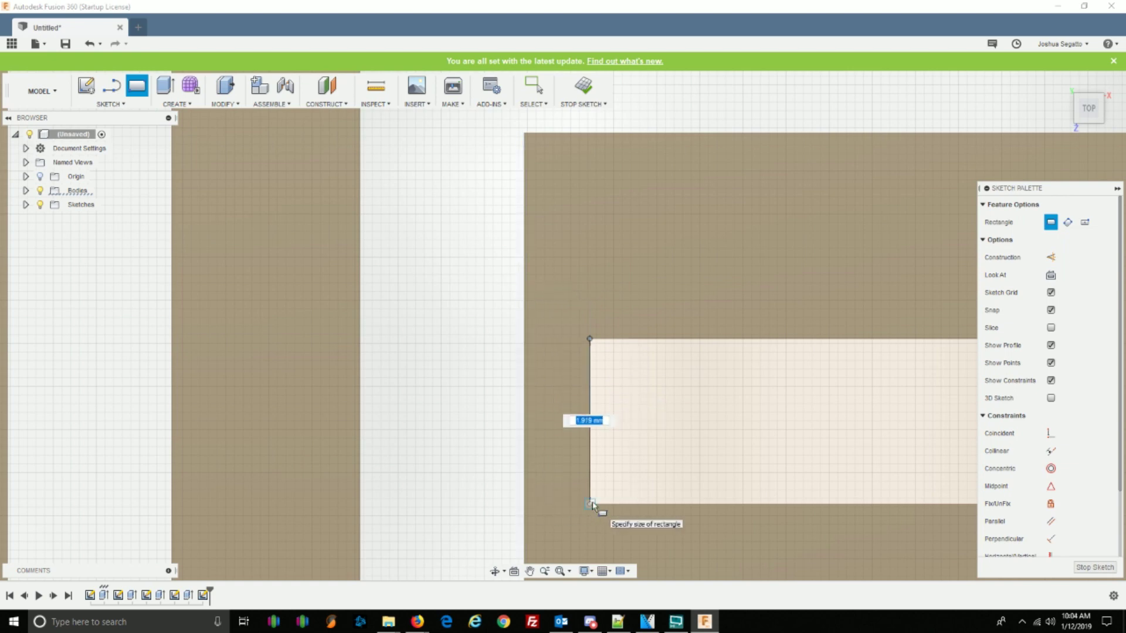
type("1.9")
key("Tab")
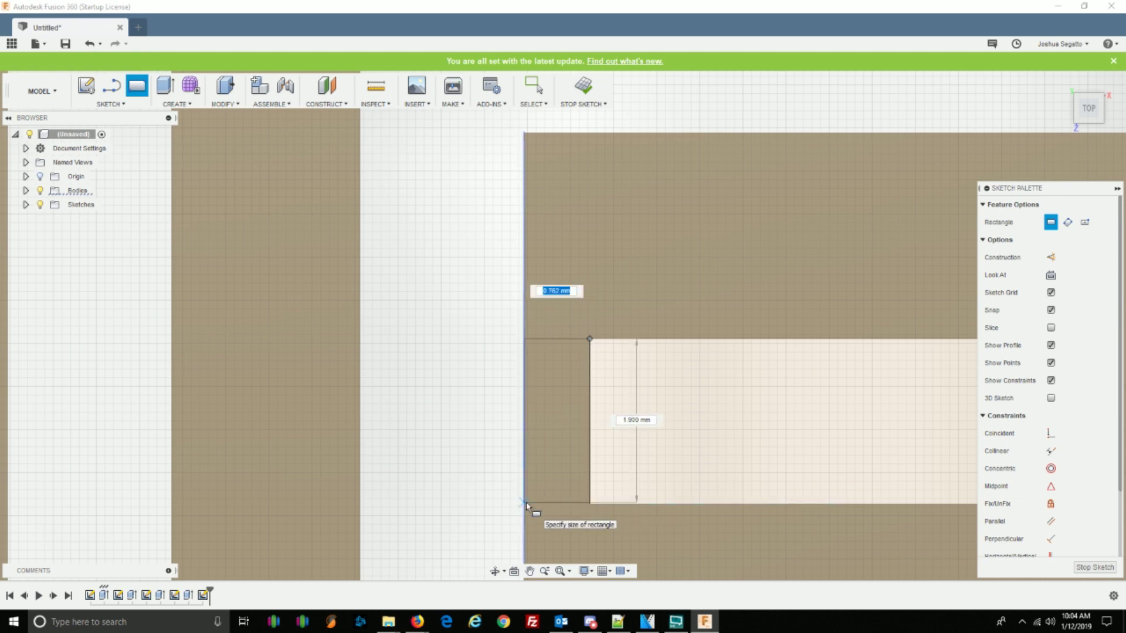
key("Tab")
key("BackSpace")
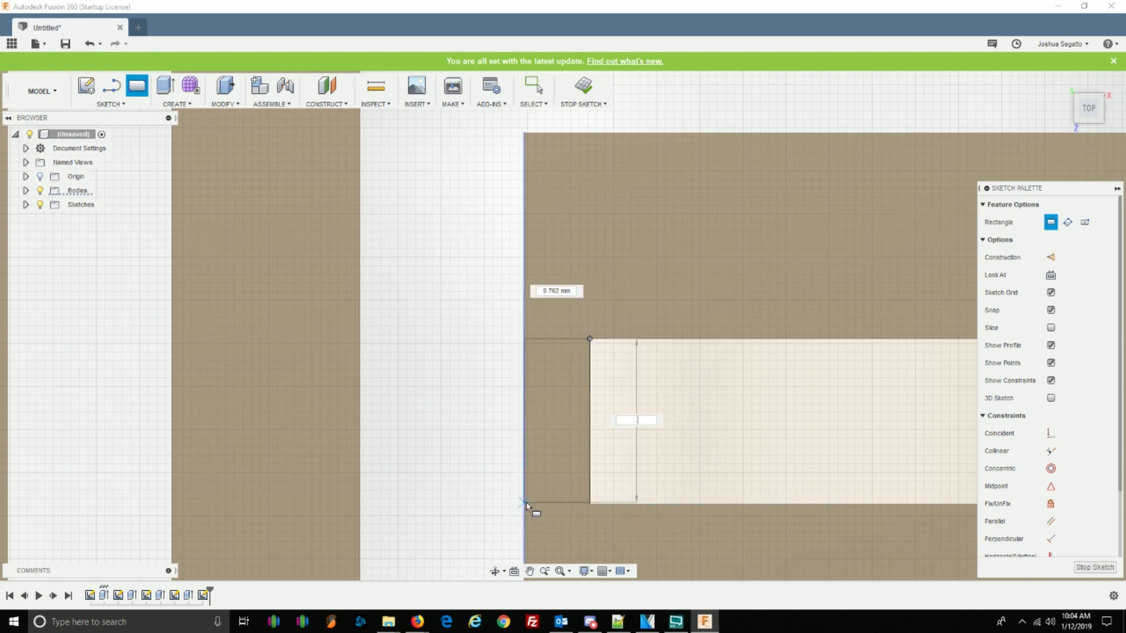
type(".919")
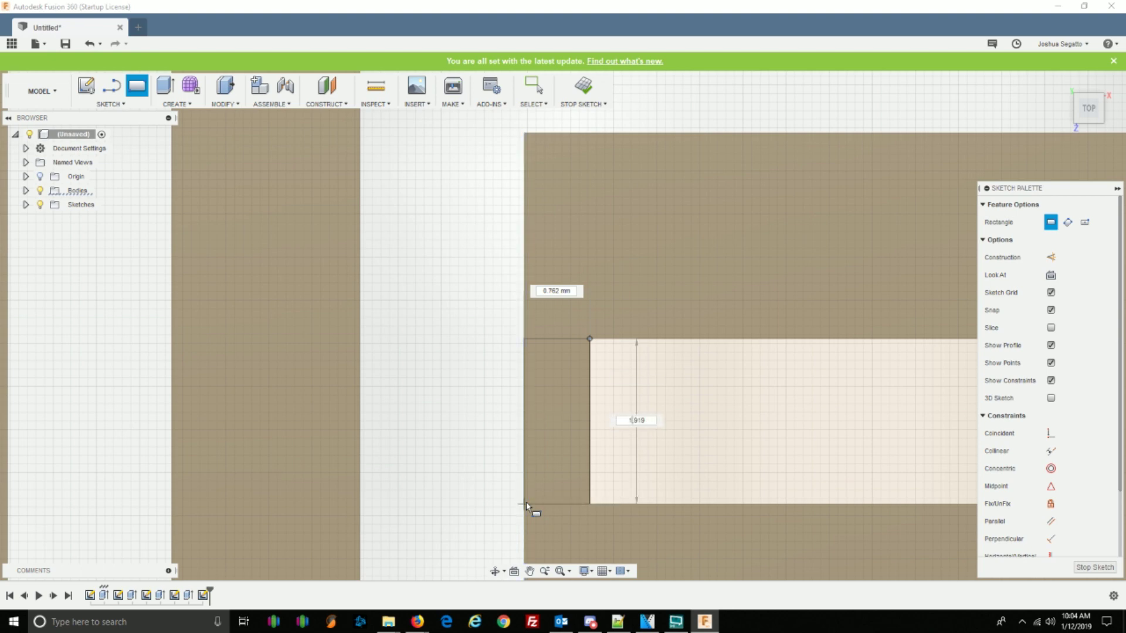
key("Return")
key("Escape")
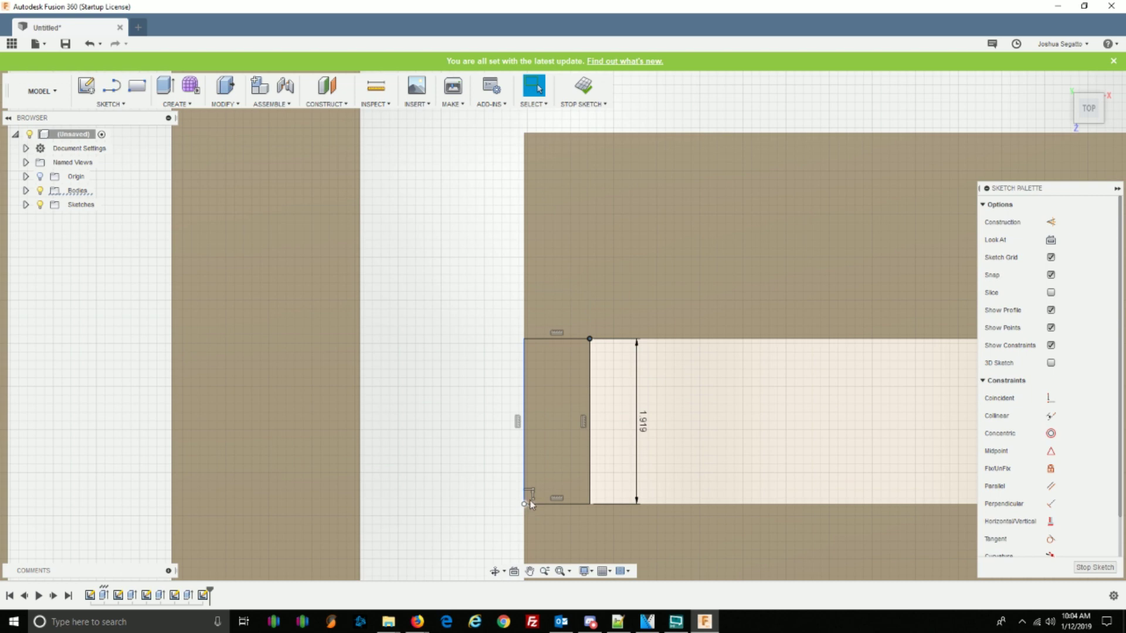
- Extrude the rectangle by -0.2 mm as a cut, joining the E's middle bar opening to its stem
left_click(547, 464)
right_click(549, 465)
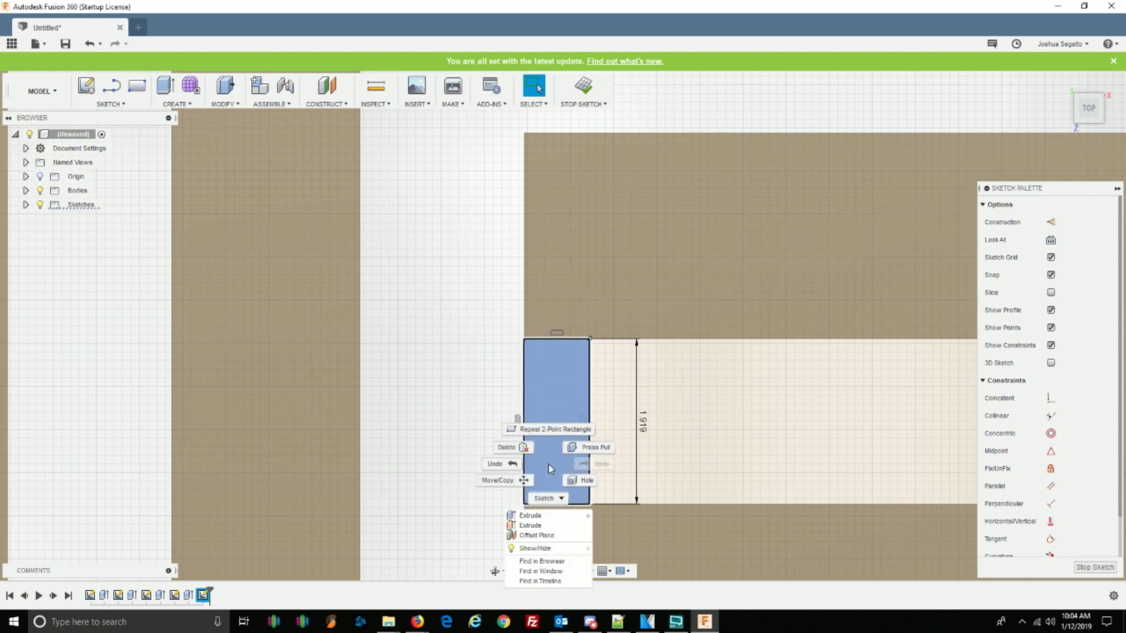
left_click(540, 516)
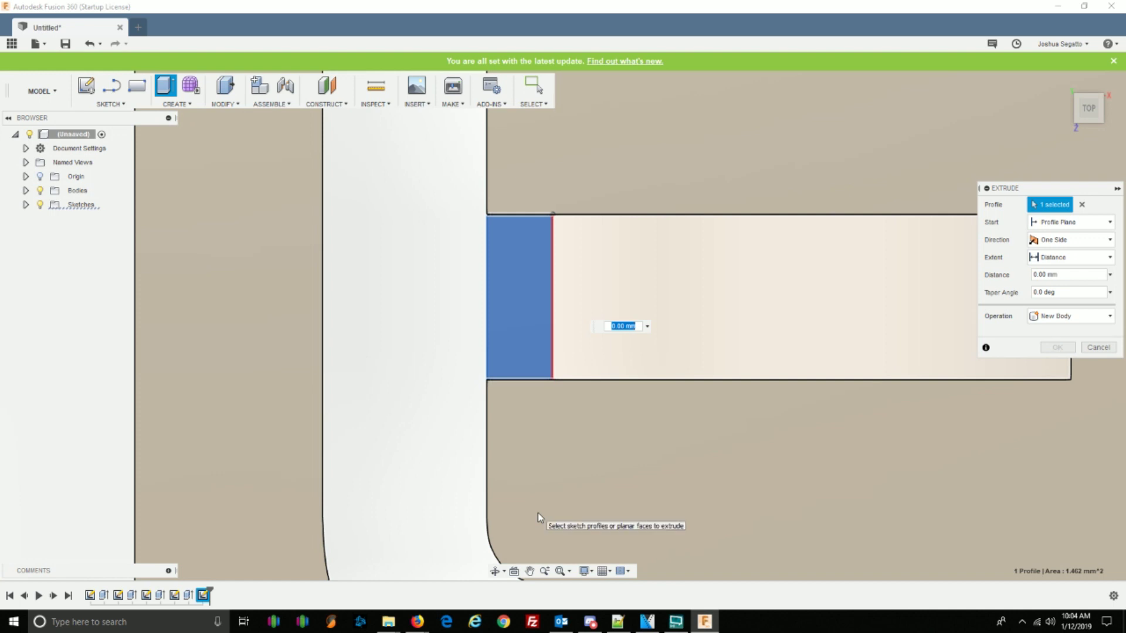
type("1")
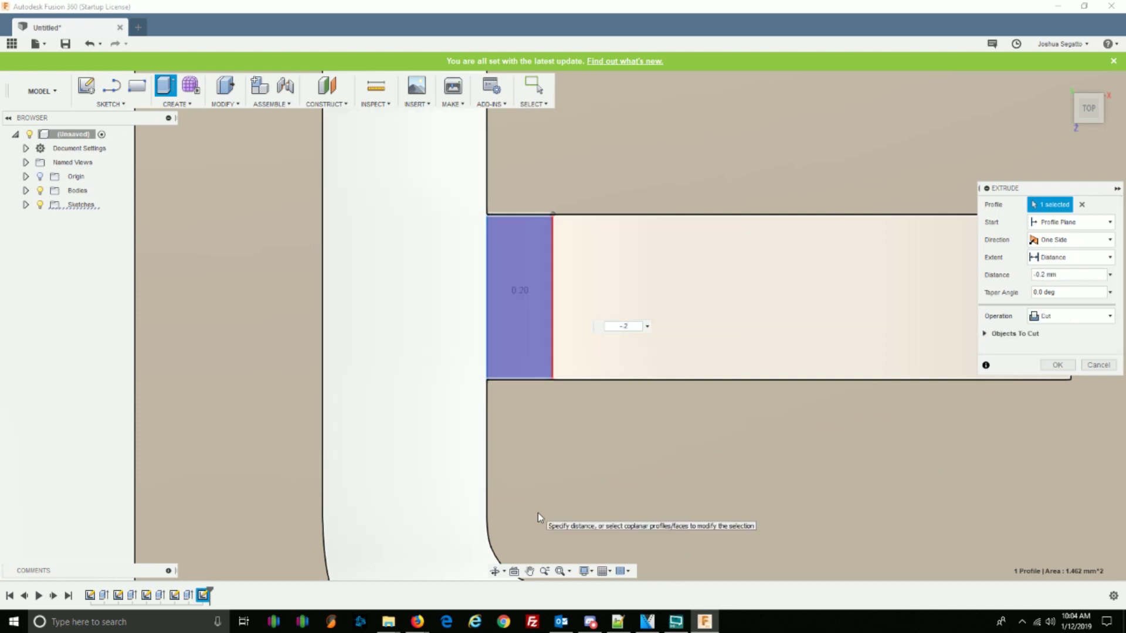
key("Return")
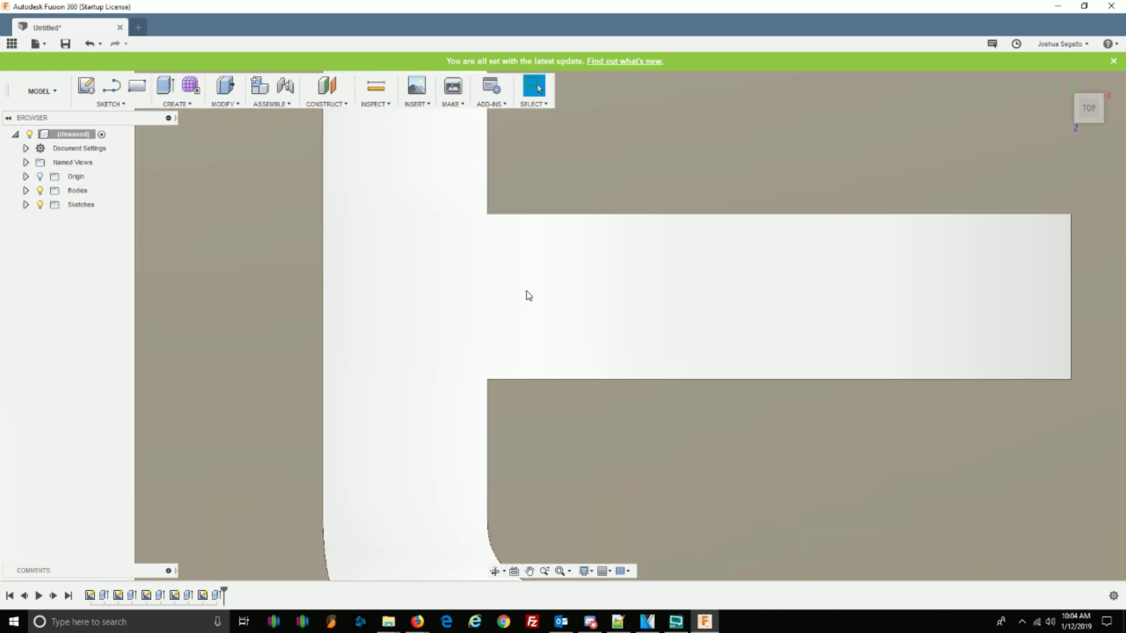
- Sketch a 0.9 mm high rectangle across the N's first vertical leg, starting at the leg's corner on the sheet's front edge
scroll(562, 321, "down", 5)
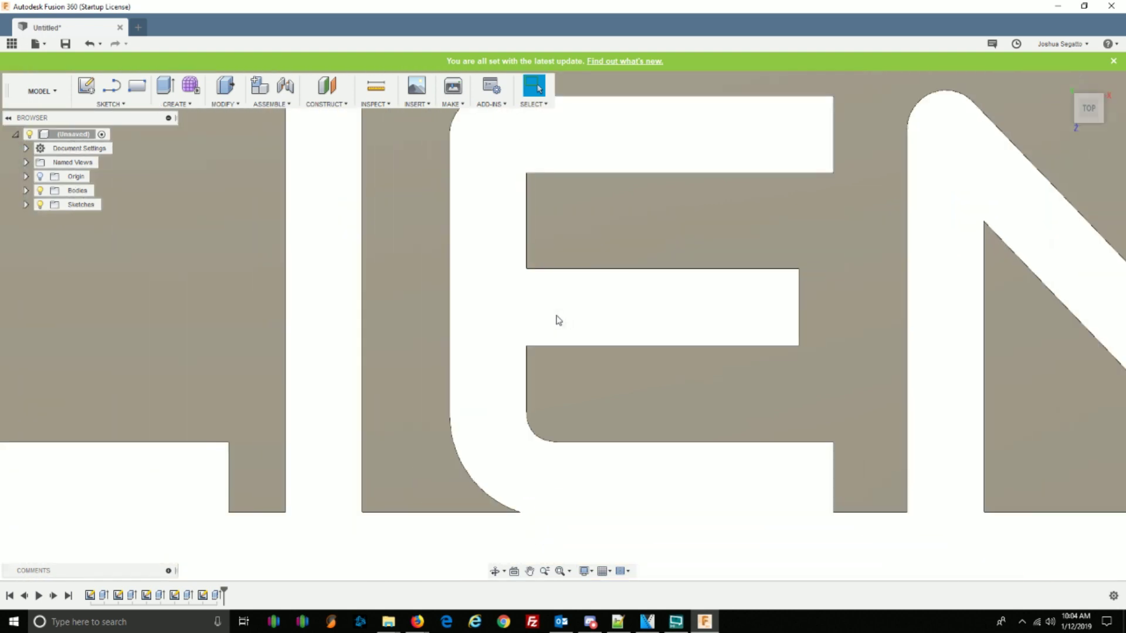
middle_click_drag(922, 334, 543, 271)
key("Escape")
scroll(551, 390, "up", 5)
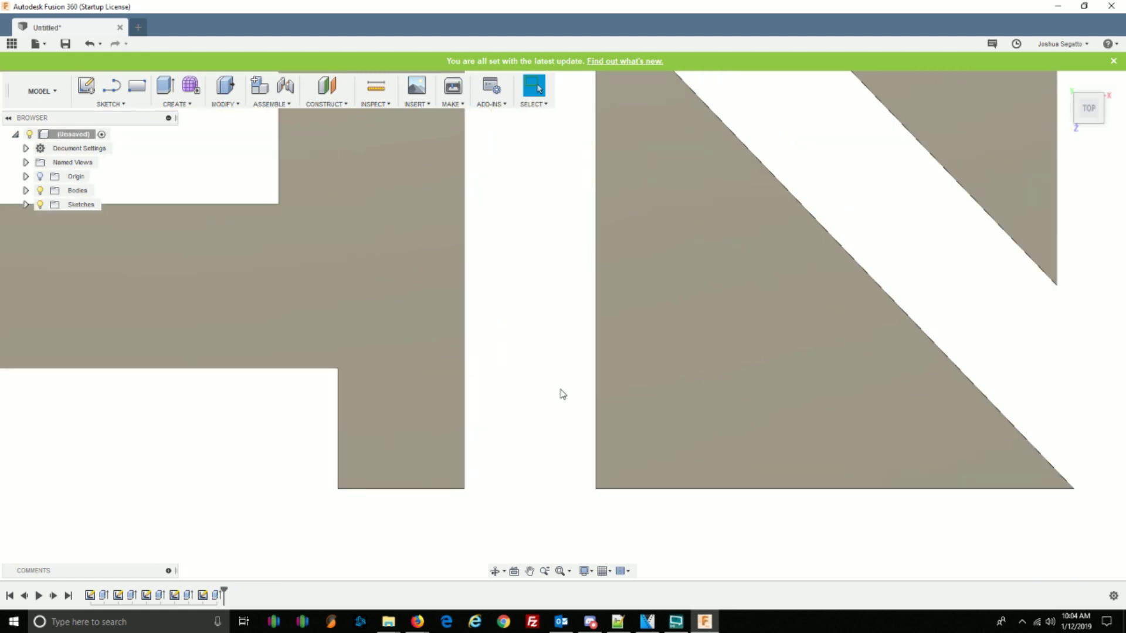
left_click(136, 86)
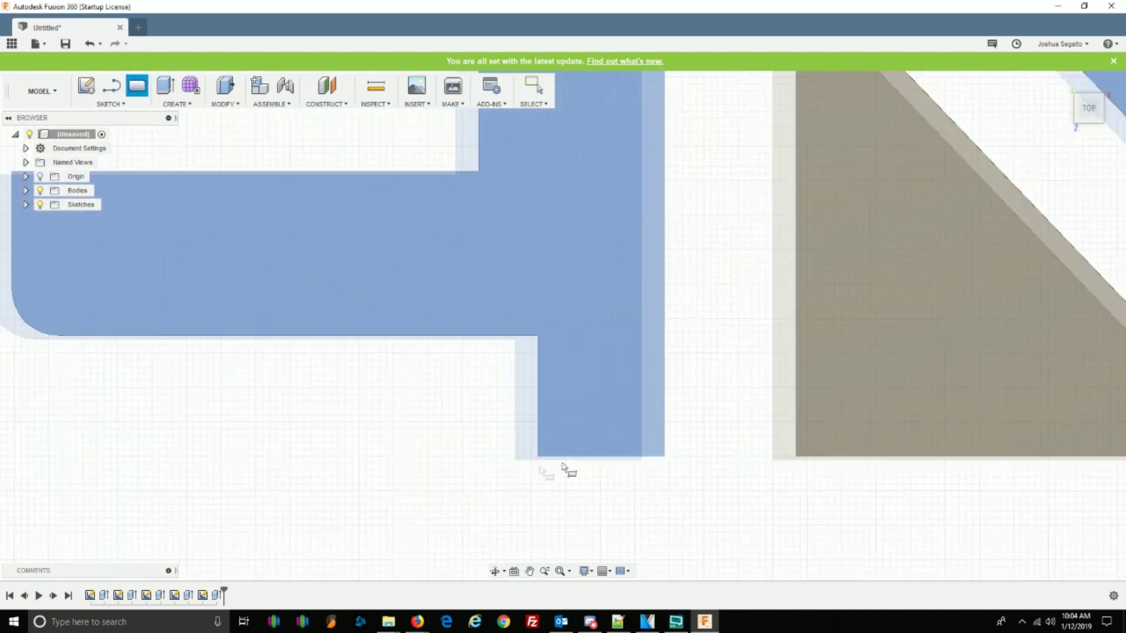
left_click(562, 464)
left_click(665, 457)
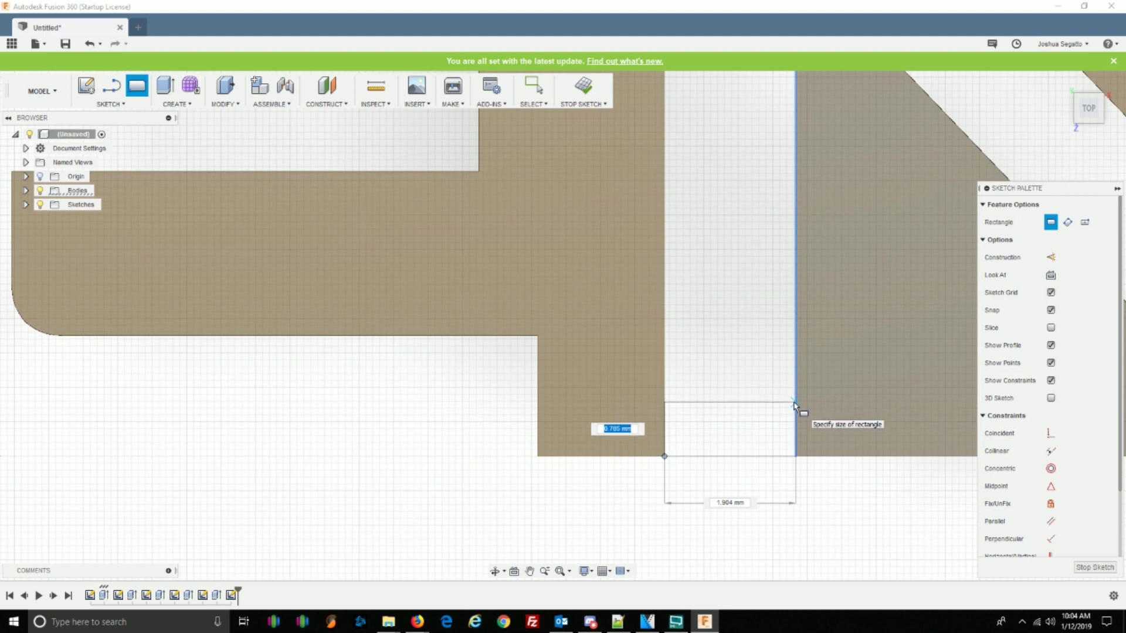
type("5")
key("Return")
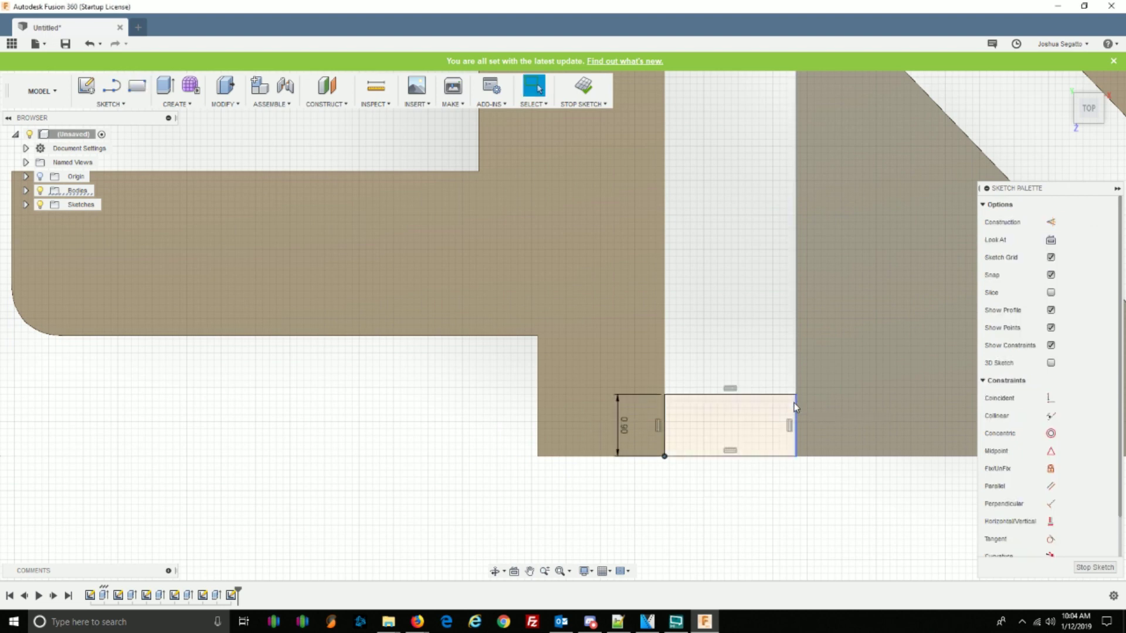
- Extrude the 0.9 mm high rectangle downward into a bridge across the N's first leg
left_click(743, 409)
right_click(741, 408)
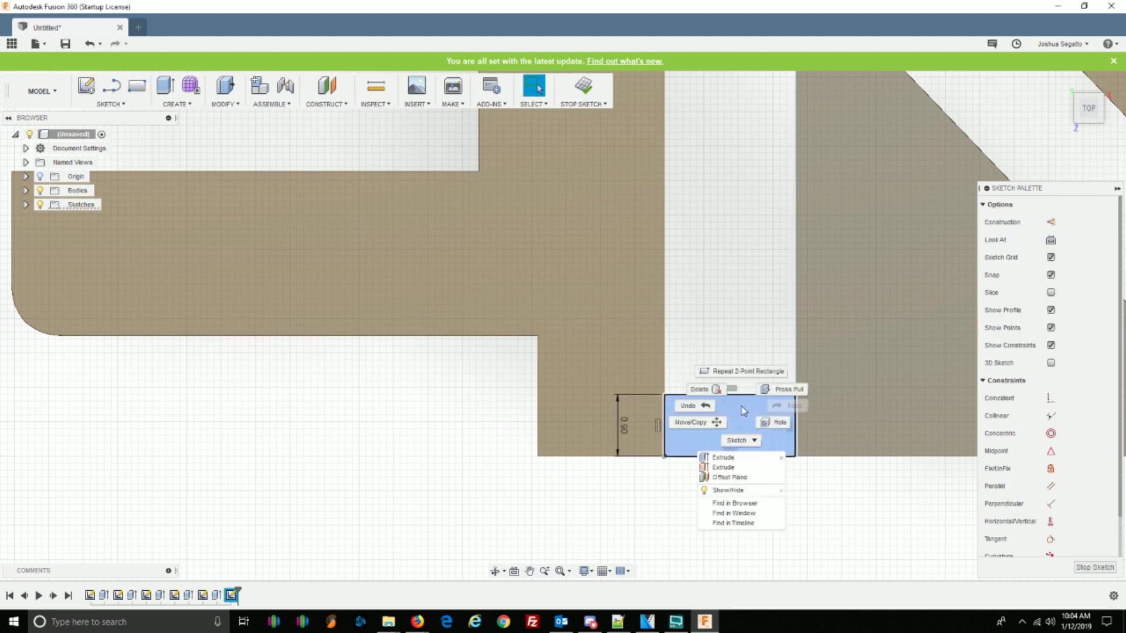
left_click(743, 459)
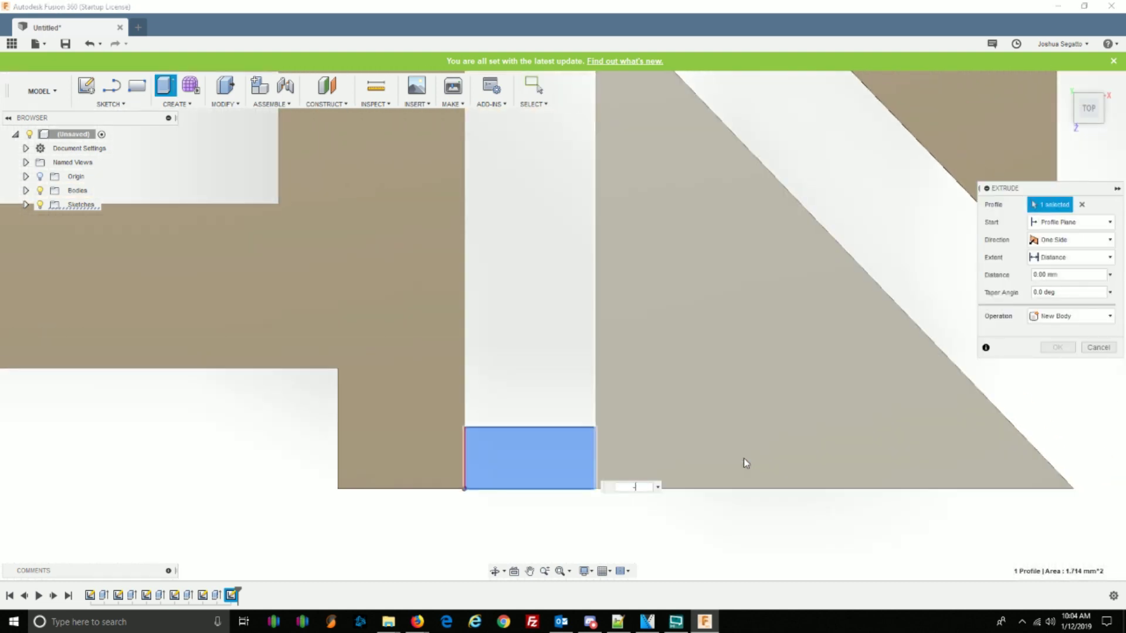
type("-2")
key("Return")
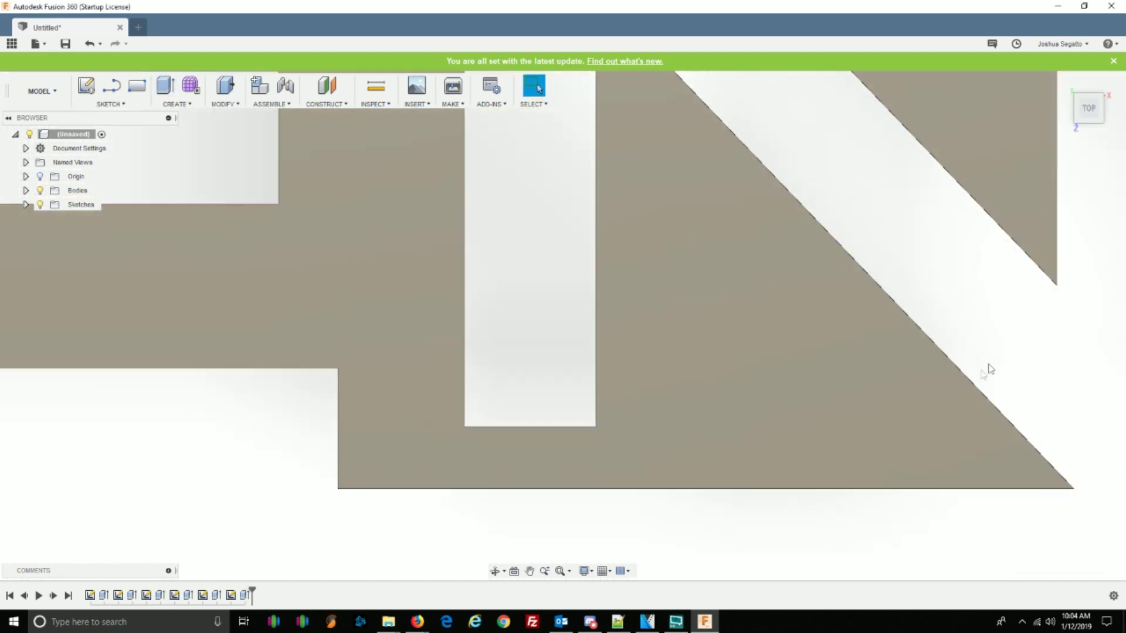
- Sketch a 0.9 mm wide rectangle across the D's top stroke, starting at the square upper corner of its inner island
scroll(991, 369, "down", 2)
scroll(992, 367, "down", 3)
middle_click_drag(1032, 362, 272, 377)
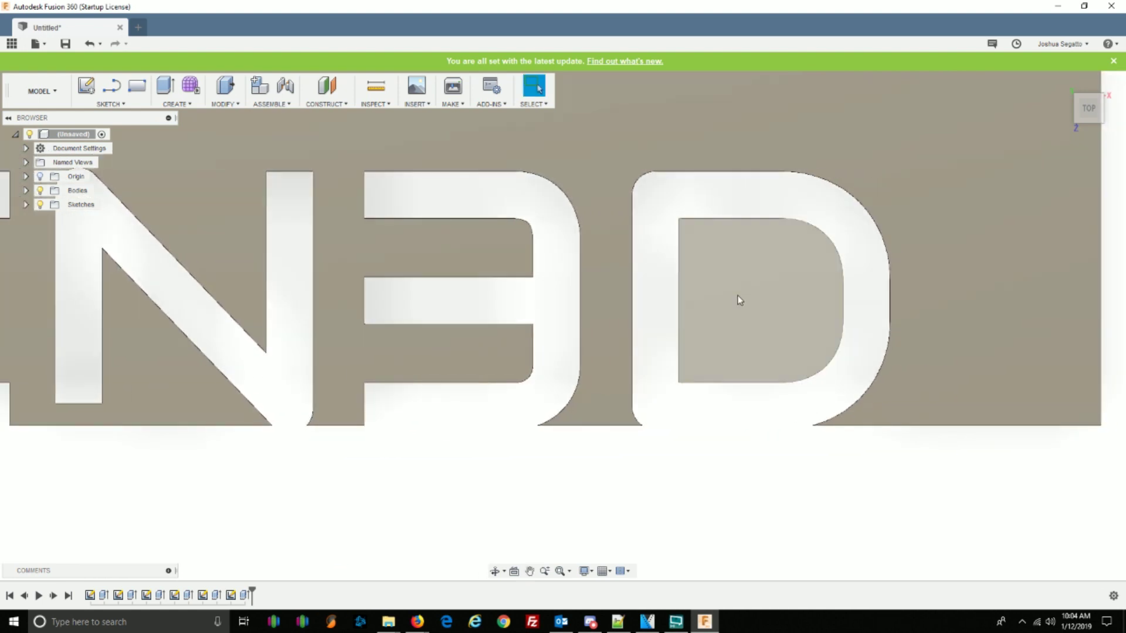
scroll(698, 186, "down", 2)
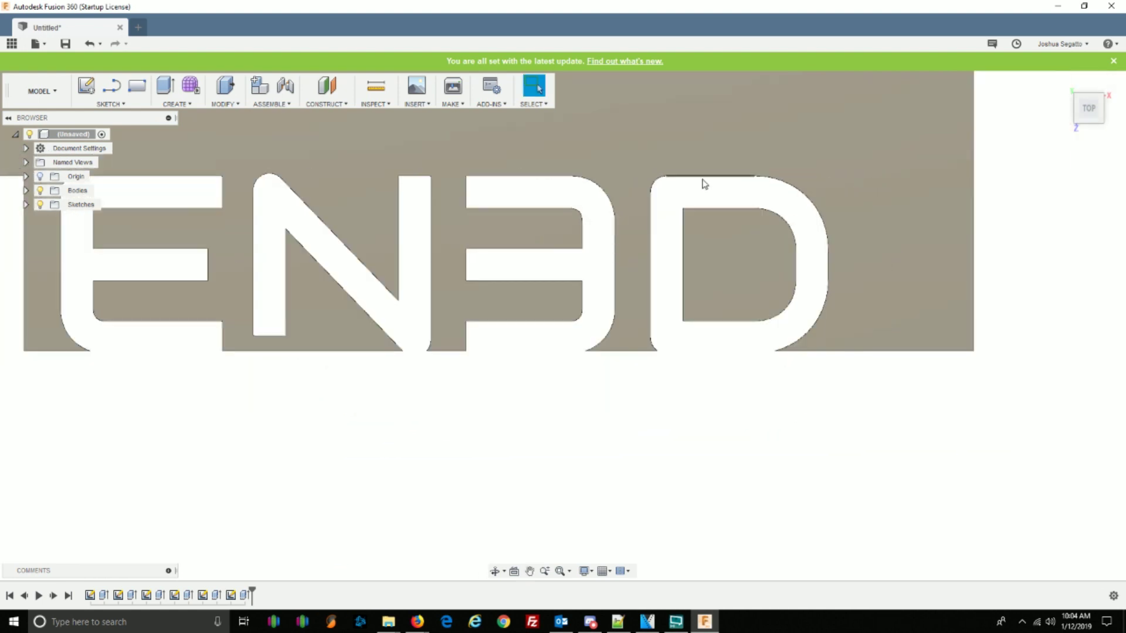
scroll(701, 183, "up", 7)
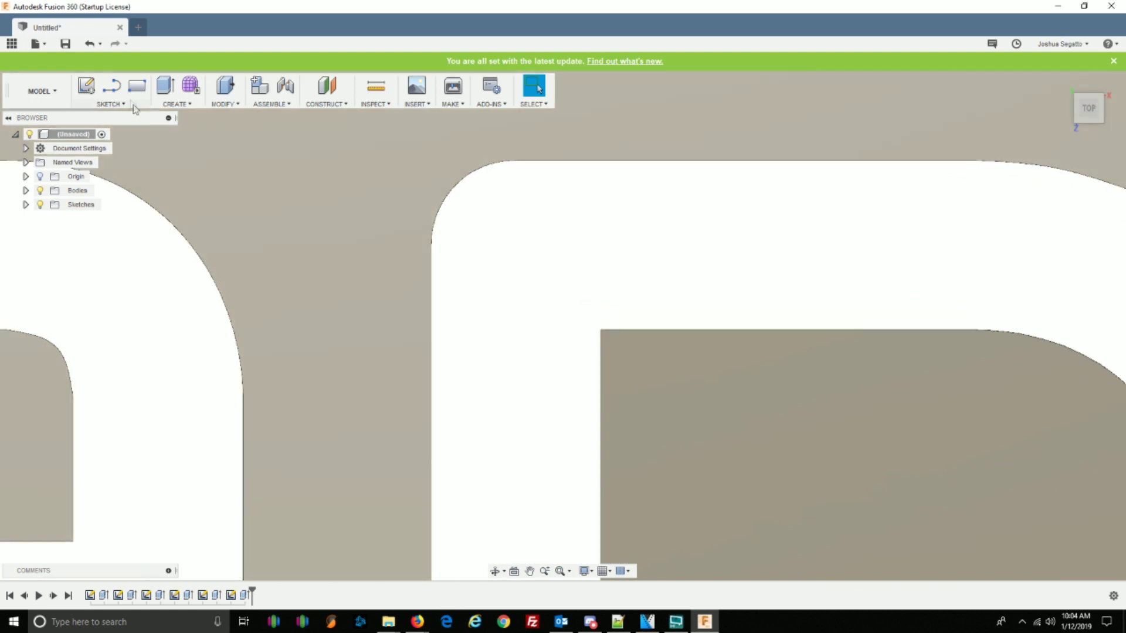
left_click(136, 86)
middle_click_drag(754, 350, 577, 320)
left_click(576, 320)
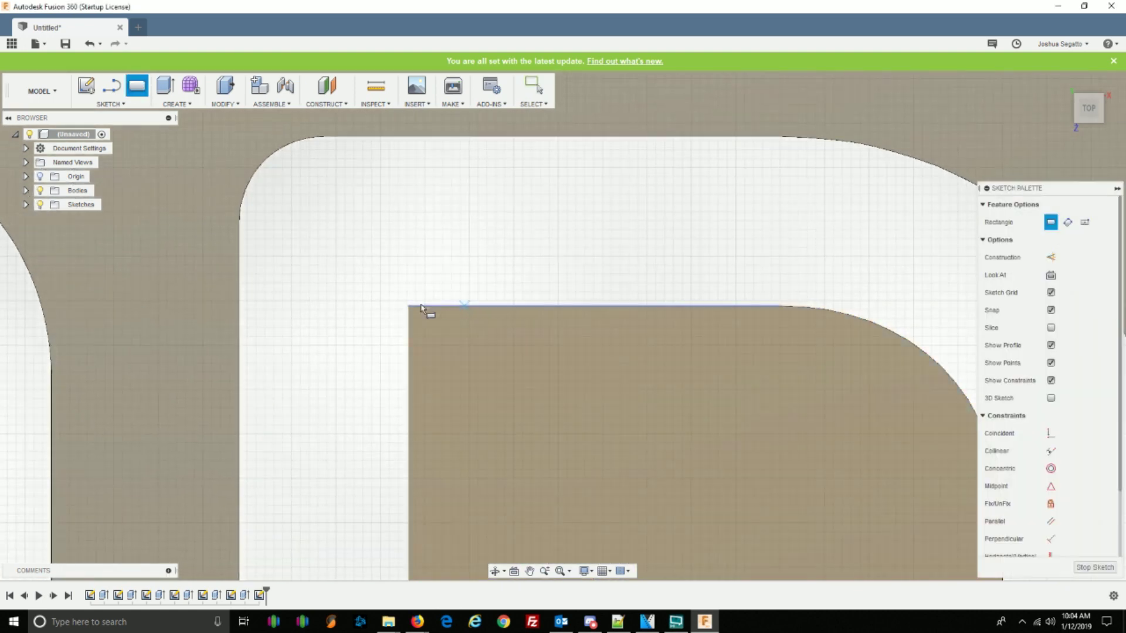
left_click(409, 304)
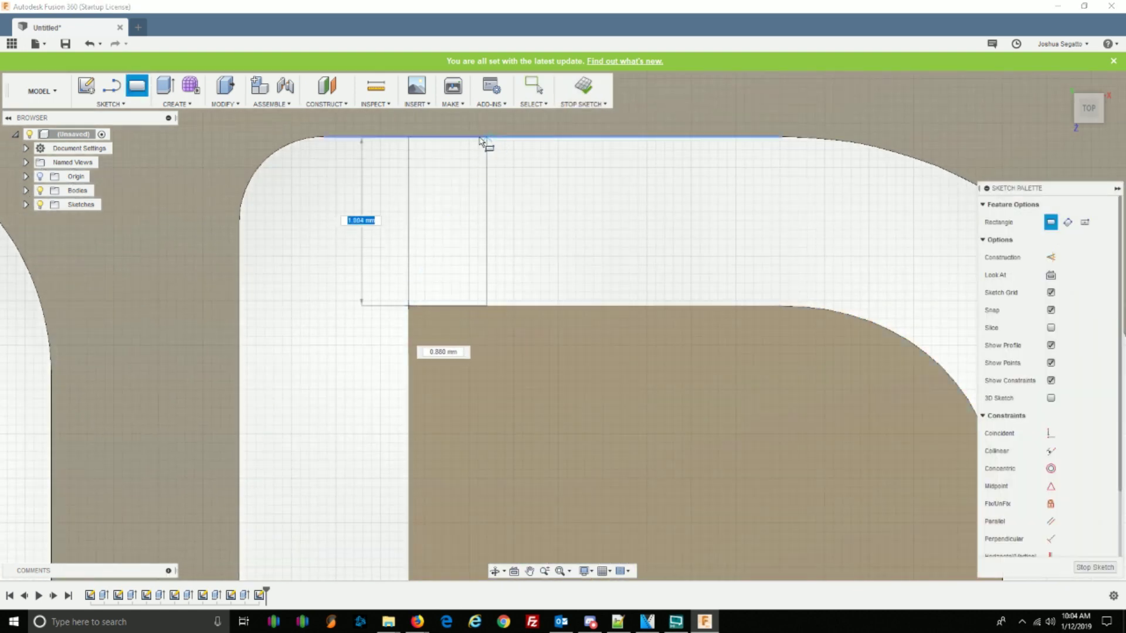
key("Tab")
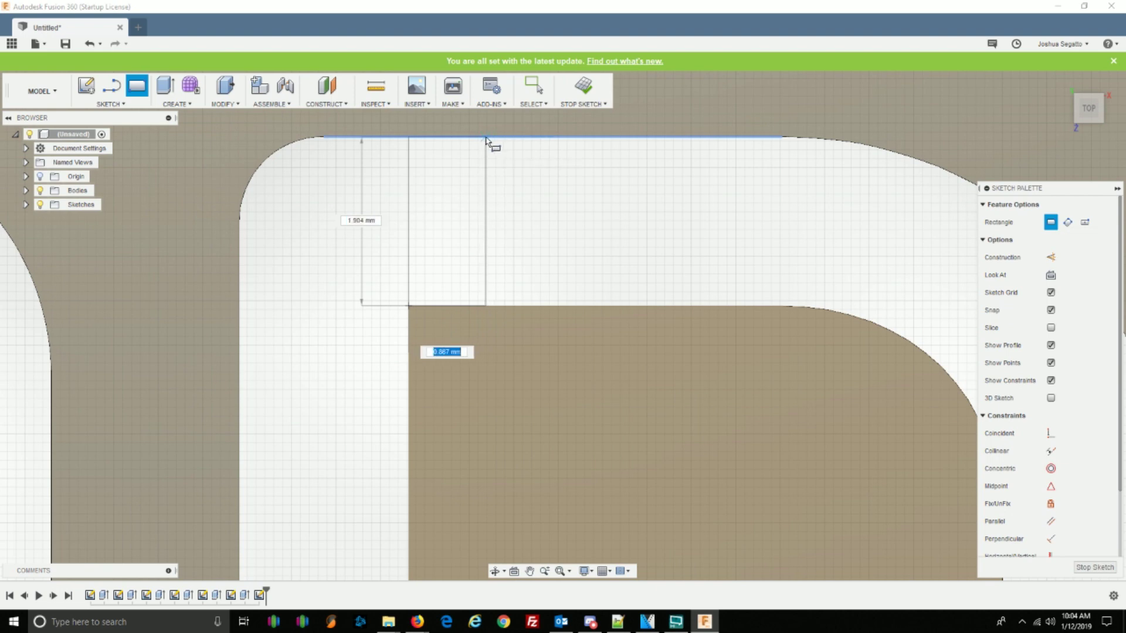
type("0.9")
key("Return")
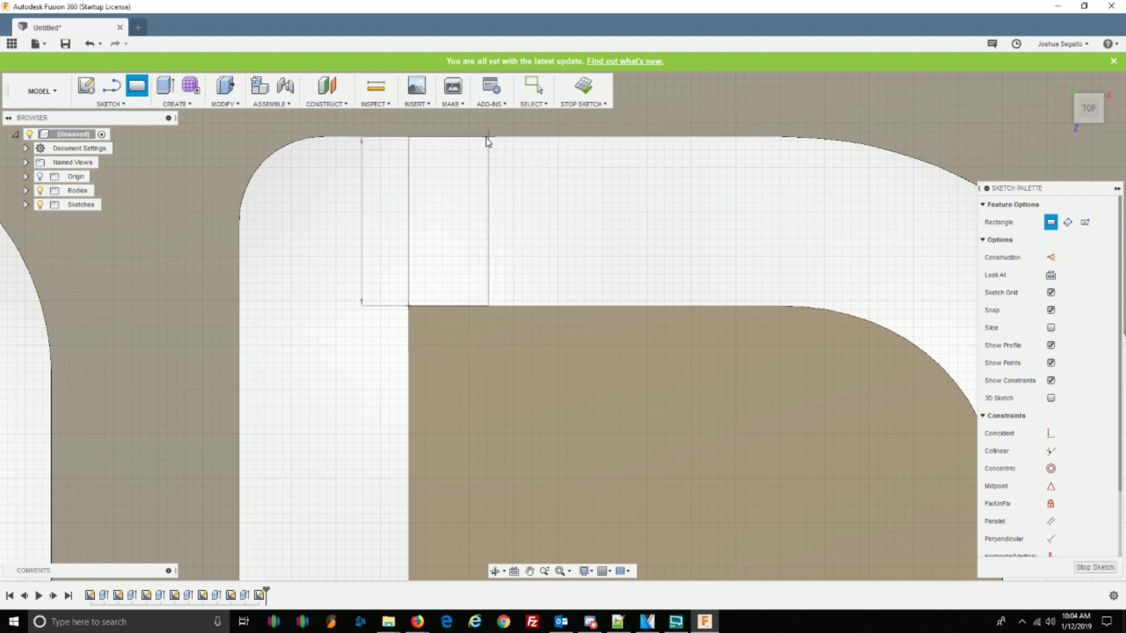
key("Escape")
- Extrude the 0.9 mm wide rectangle downward into a bridge across the D's top stroke
left_click(456, 170)
right_click(448, 202)
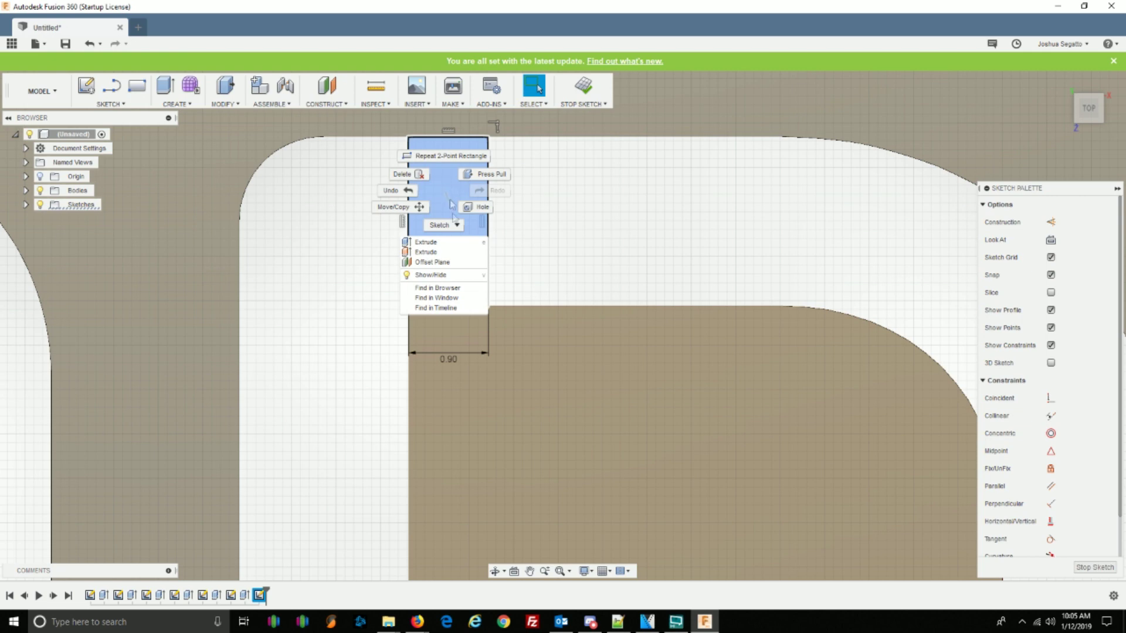
left_click(446, 245)
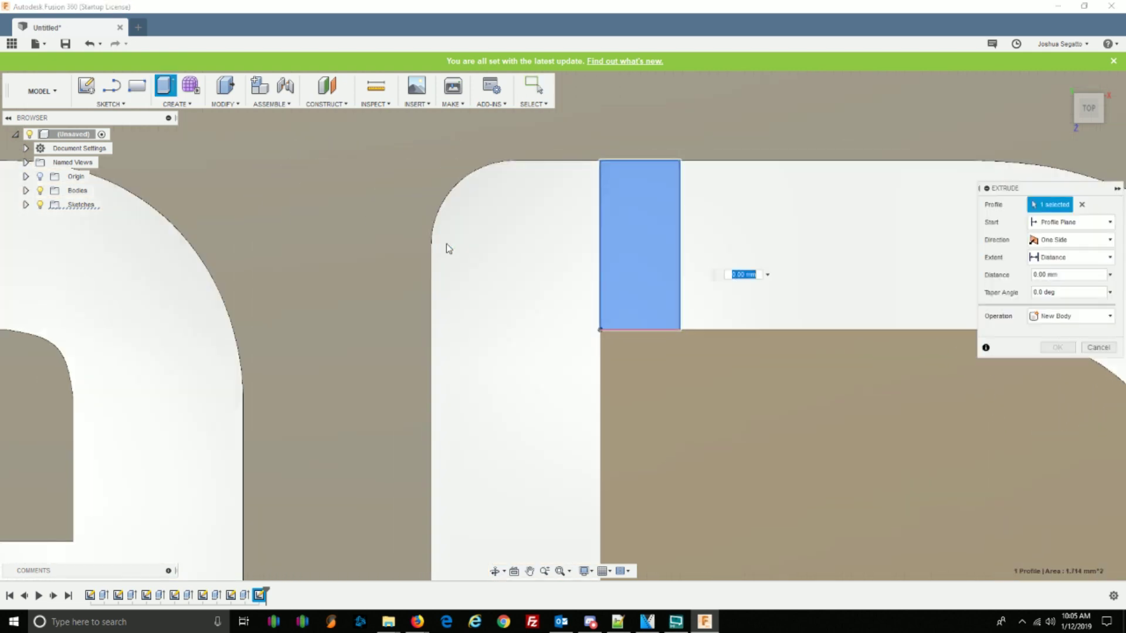
type("-2")
key("Return")
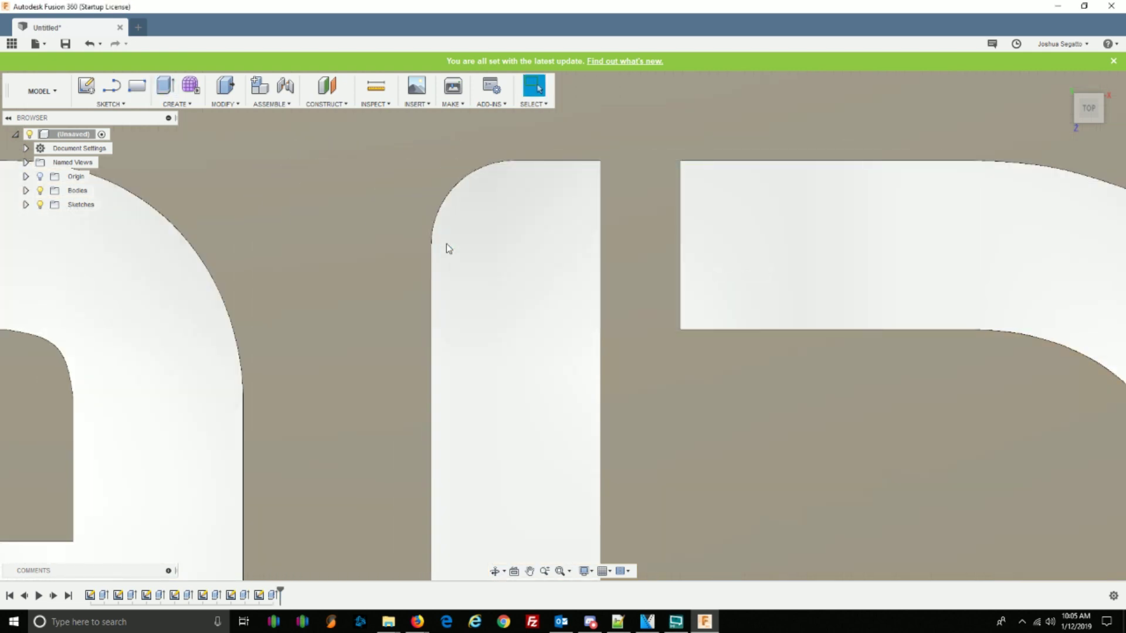
- Examine the complete ALIEN3D cutout and check whether the sheet's top face is continuous with the A's bridge and inner island
scroll(527, 406, "down", 3)
scroll(528, 407, "down", 8)
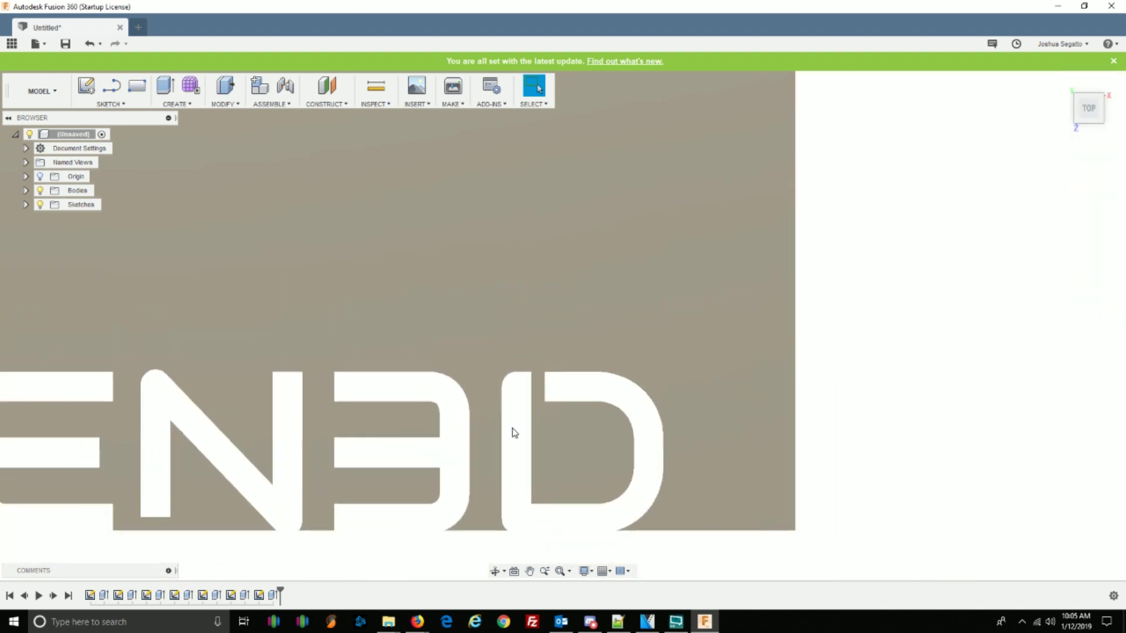
middle_click_drag(364, 511, 749, 498)
scroll(748, 497, "down", 4)
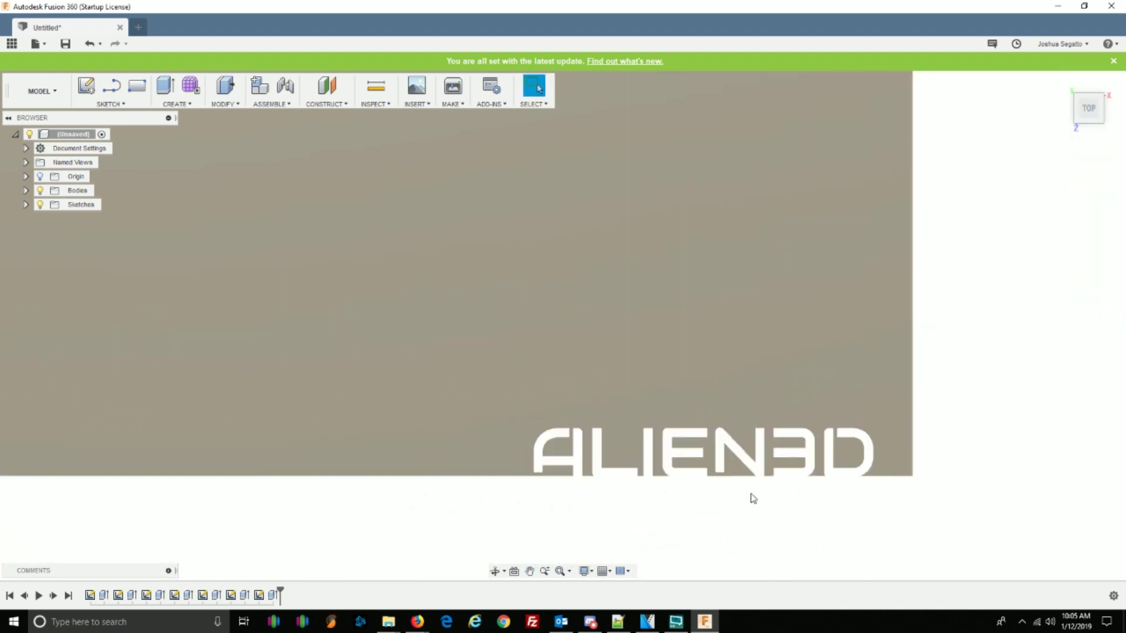
scroll(773, 512, "down", 2)
middle_click_drag(925, 352, 791, 334)
left_click(607, 317)
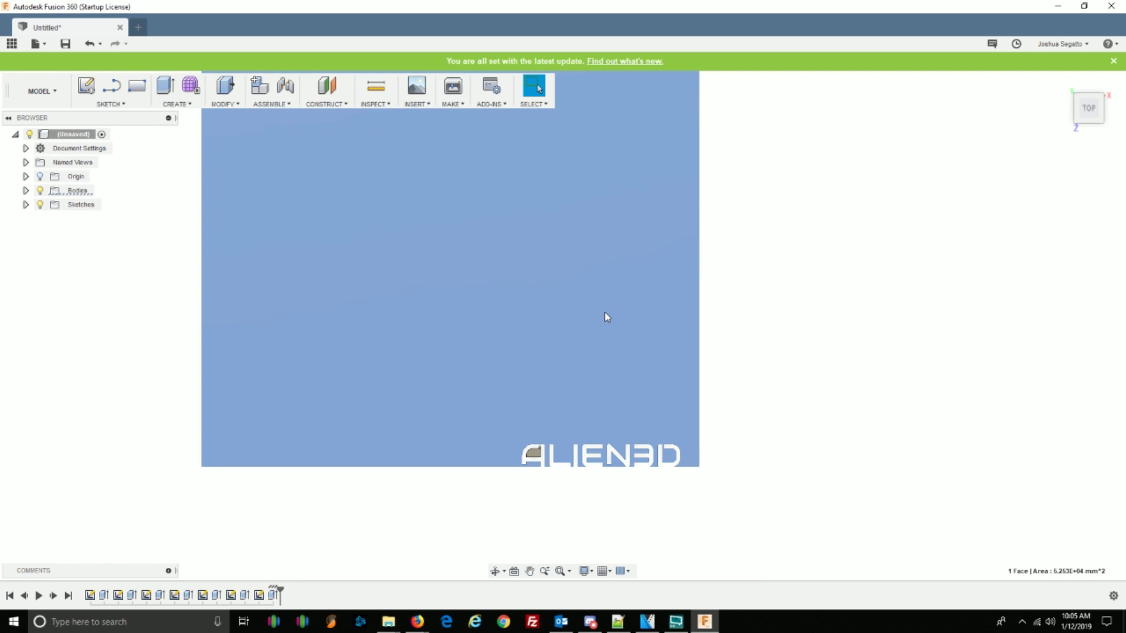
scroll(543, 437, "up", 3)
scroll(542, 437, "up", 6)
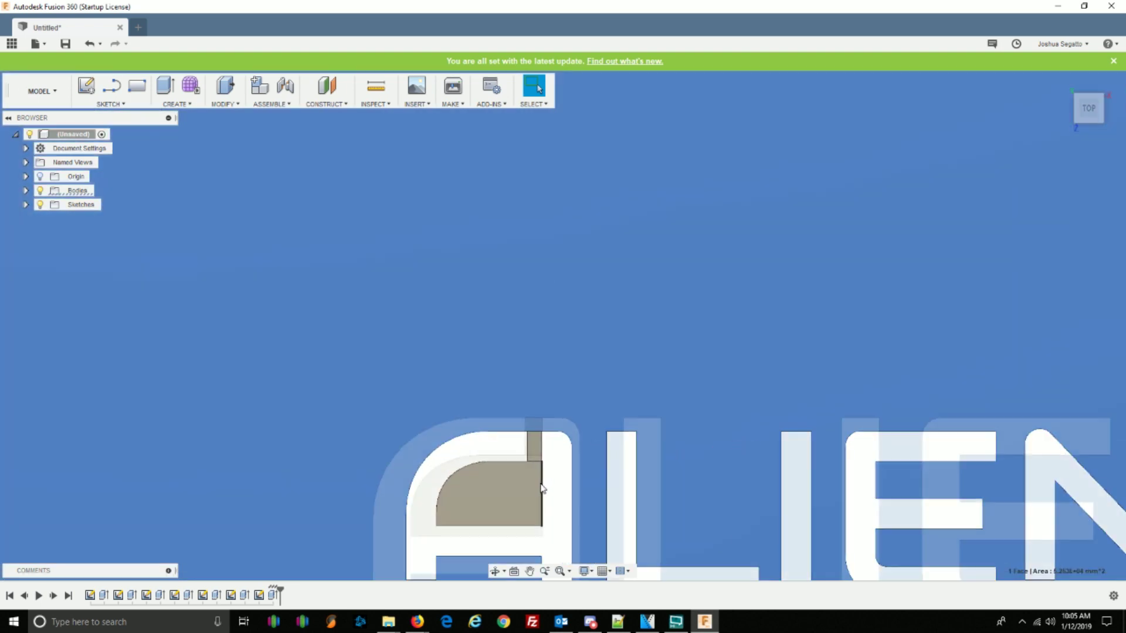
left_click(528, 424)
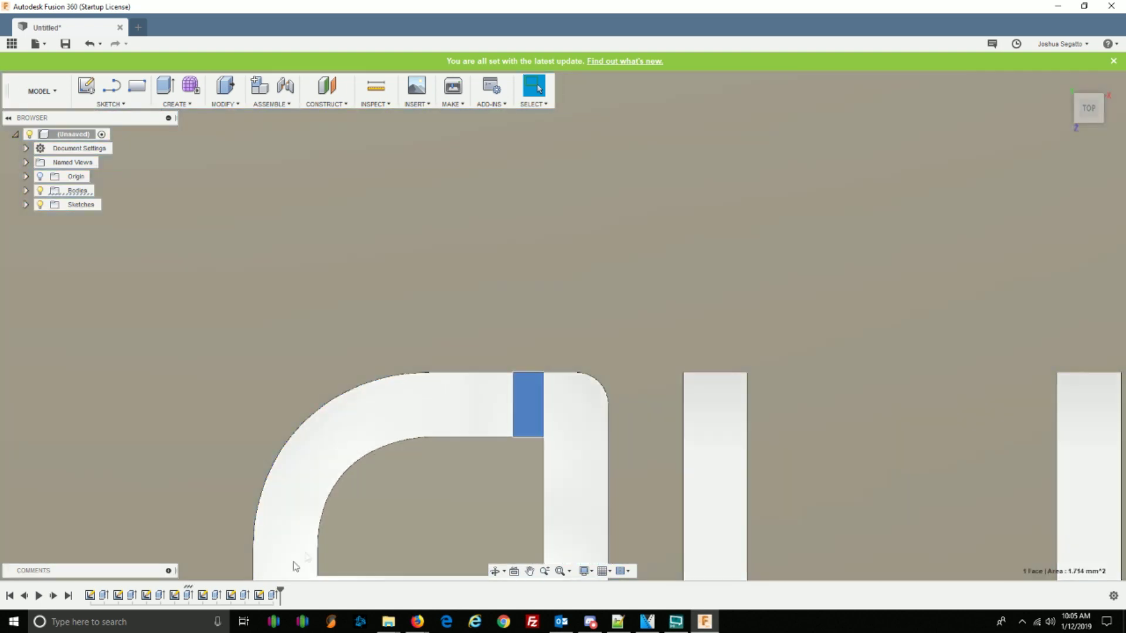
- Delete the extrusion of the bridge across the A's top stroke, along with its sketch, from the design history
left_click(217, 595)
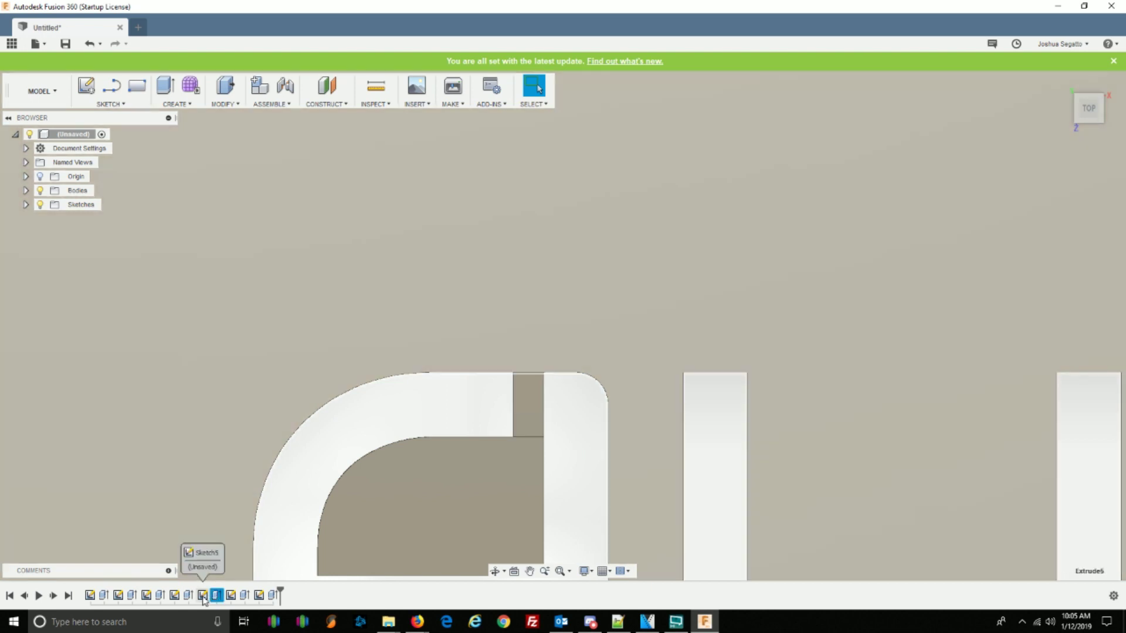
left_click(202, 596)
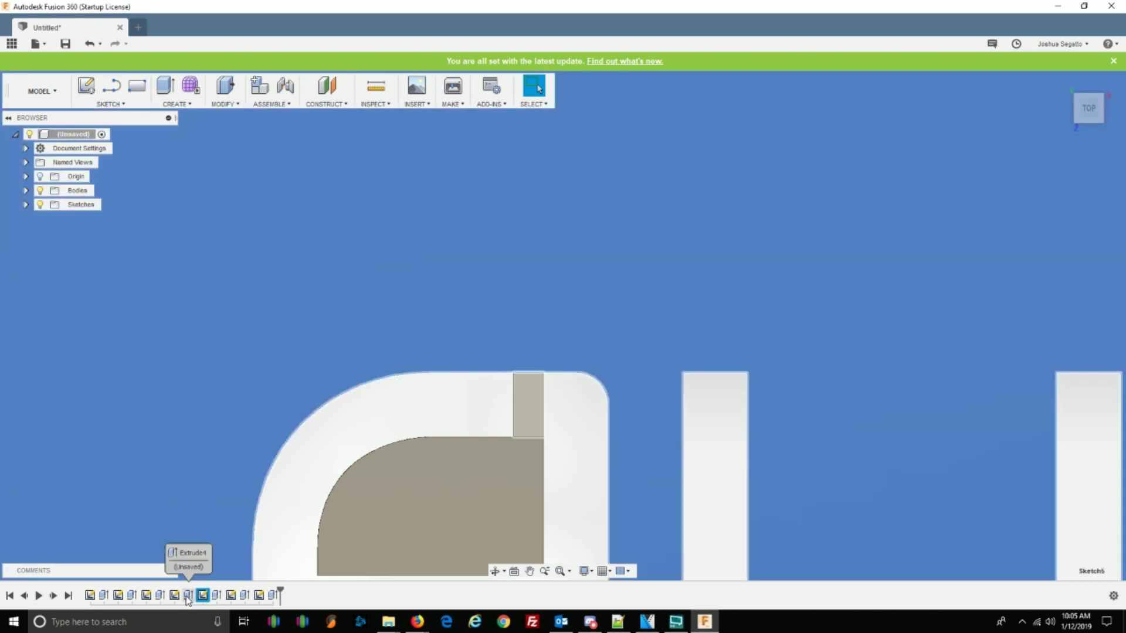
left_click(188, 595)
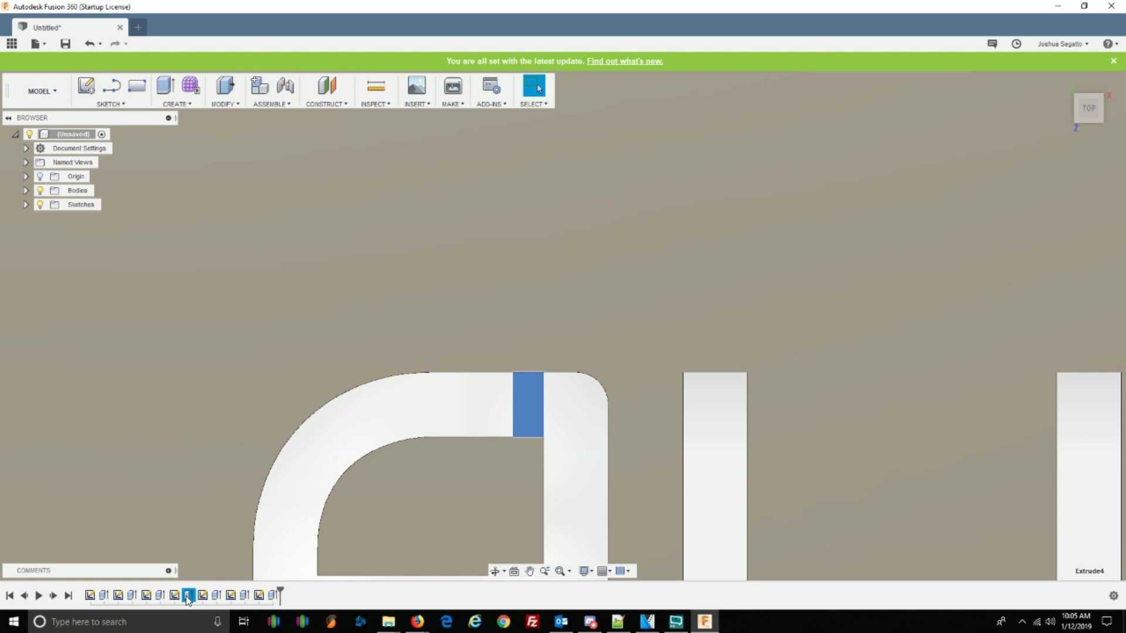
right_click(189, 596)
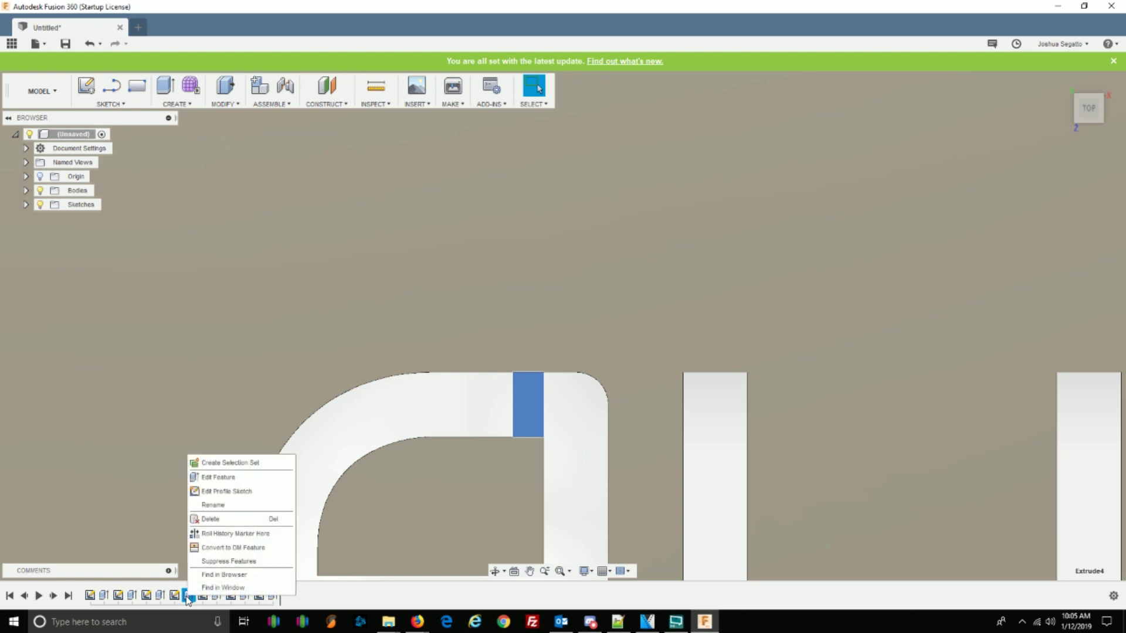
left_click(211, 519)
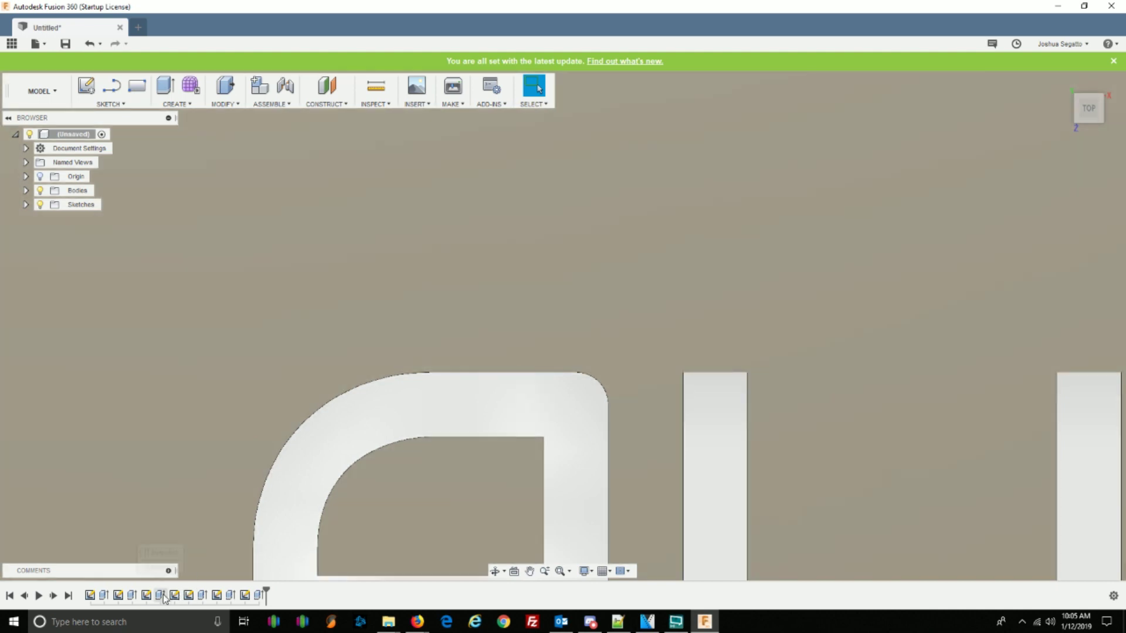
left_click(175, 595)
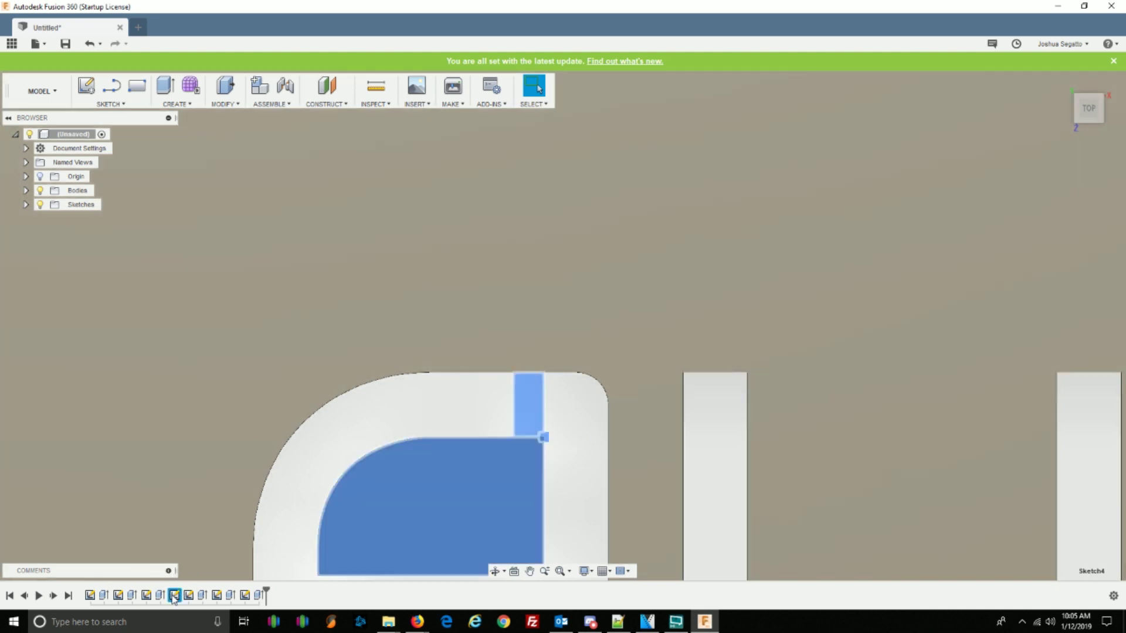
right_click(175, 595)
left_click(211, 519)
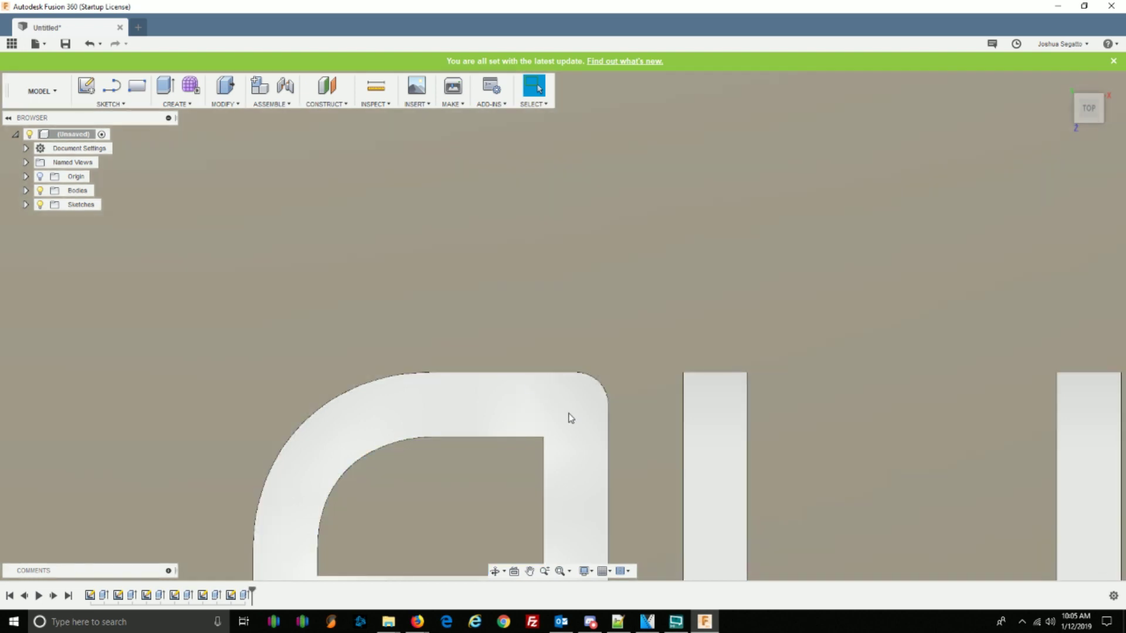
- Sketch a 0.9 mm wide rectangle across the A's top stroke, from the square corner of its inner island to the outer edge
scroll(568, 419, "up", 5)
middle_click_drag(571, 423, 526, 366)
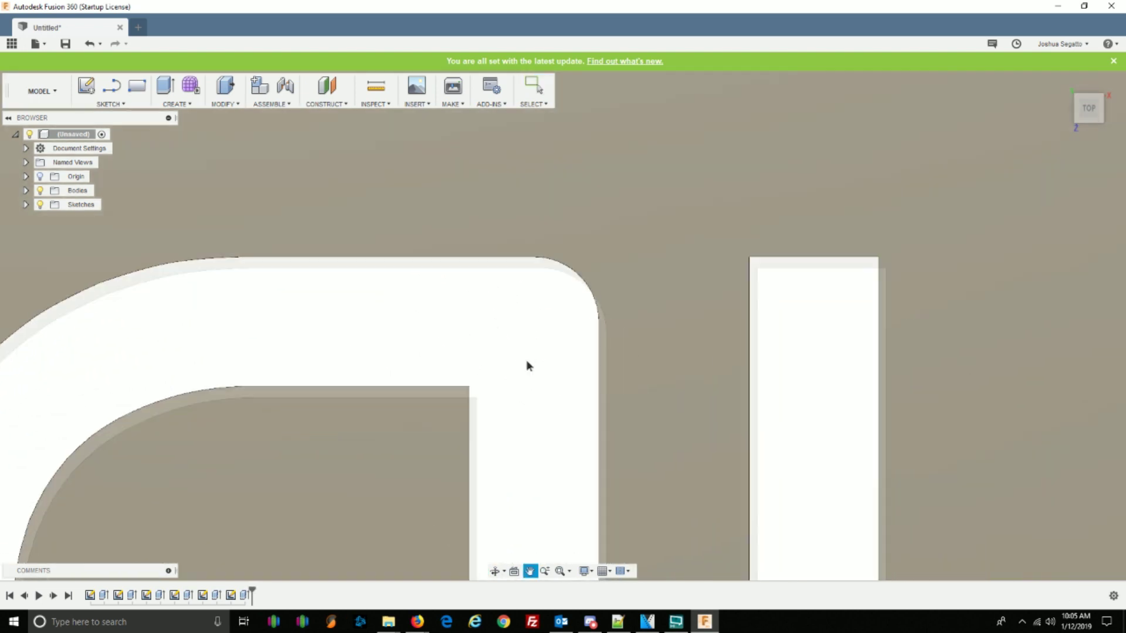
key("r")
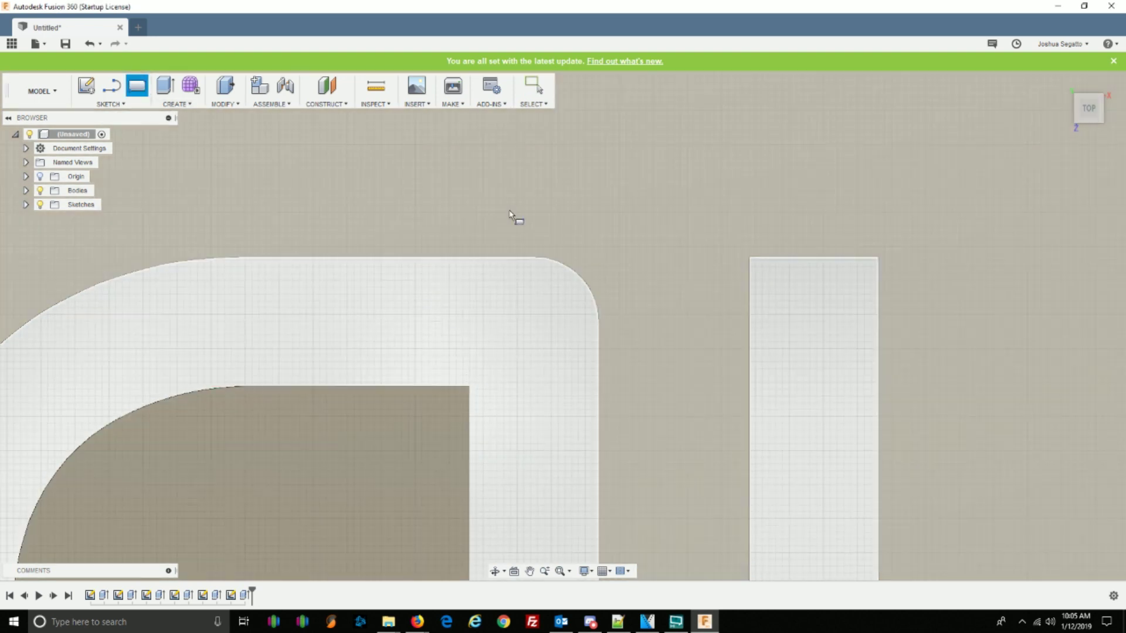
left_click(515, 216)
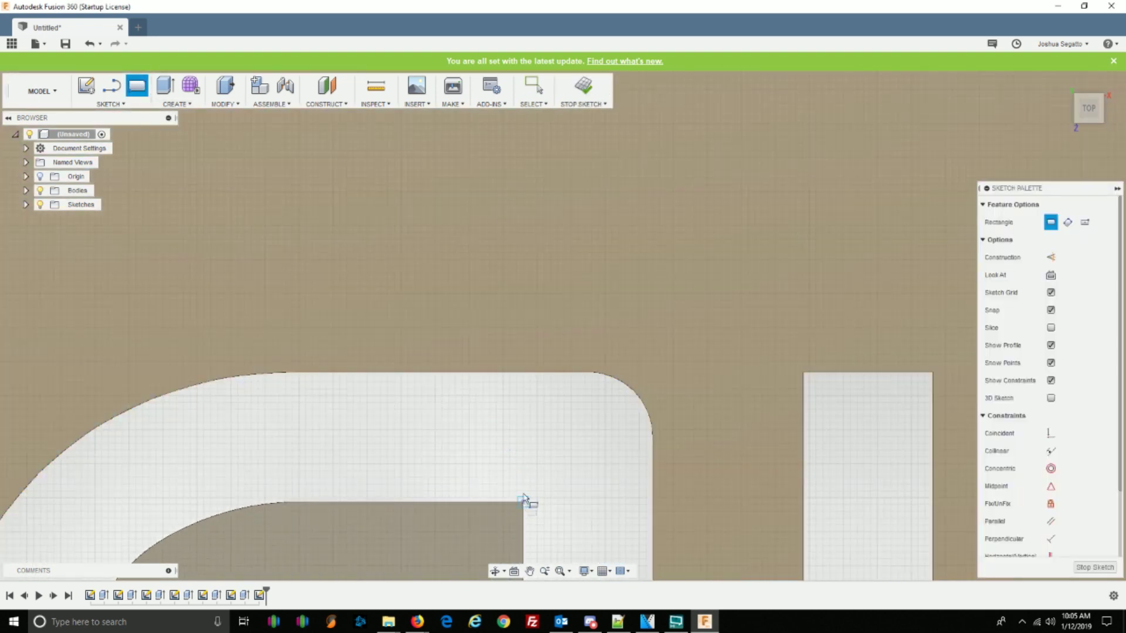
left_click(524, 501)
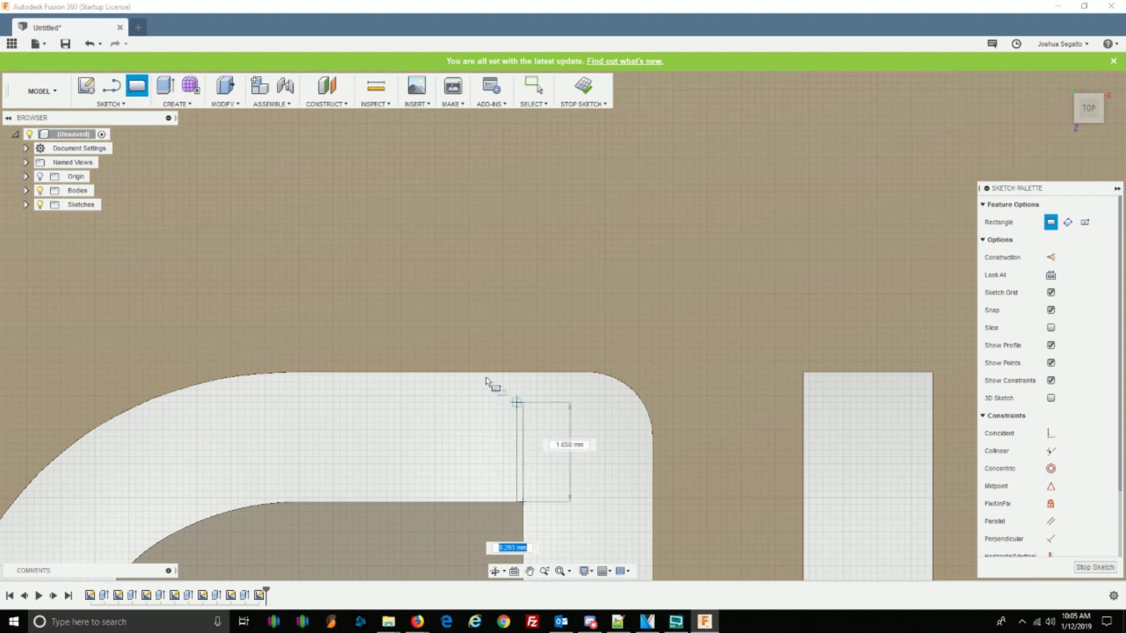
type("0.9")
key("Tab")
left_click(455, 378)
key("Escape")
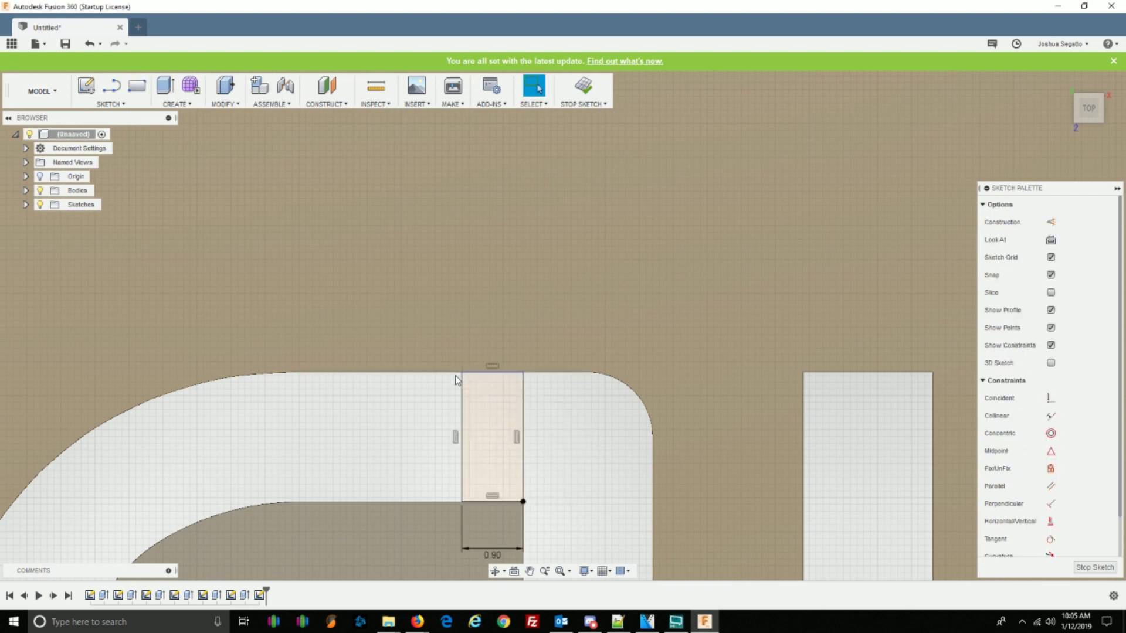
- Extrude the 0.9 mm wide rectangle downward into a bridge across the A's top stroke
left_click(485, 400)
right_click(486, 399)
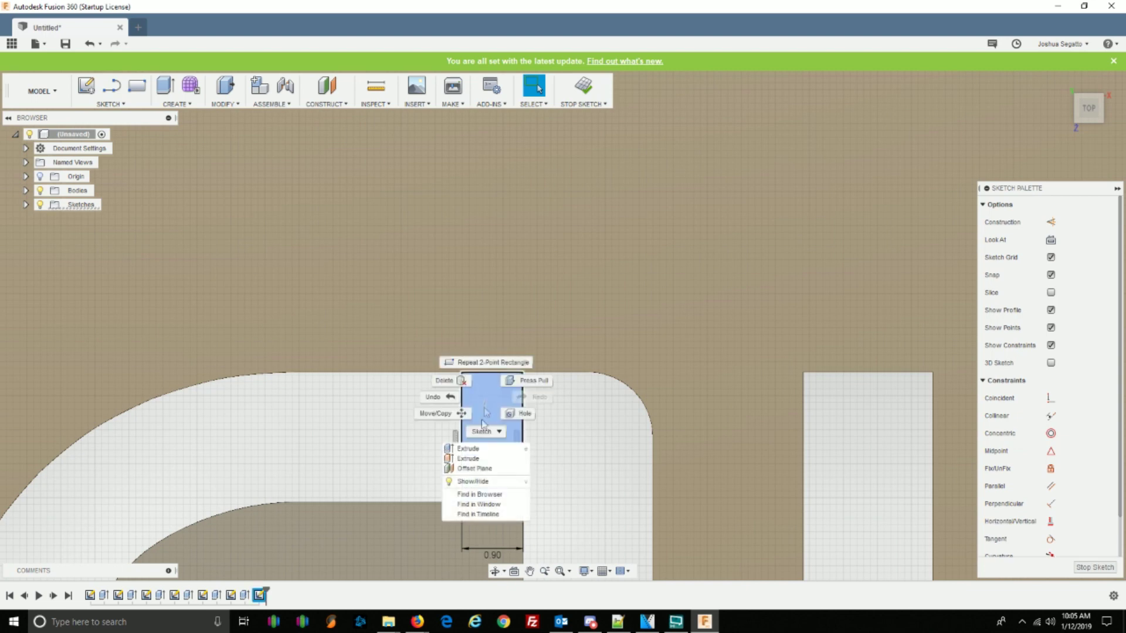
left_click(477, 449)
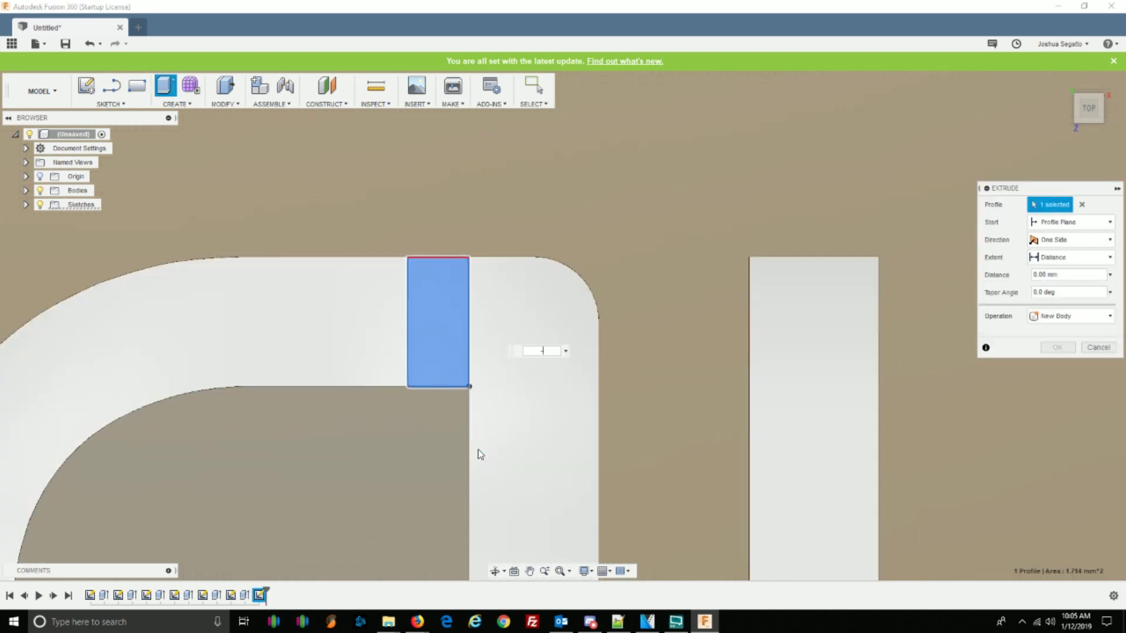
type("-2")
key("Return")
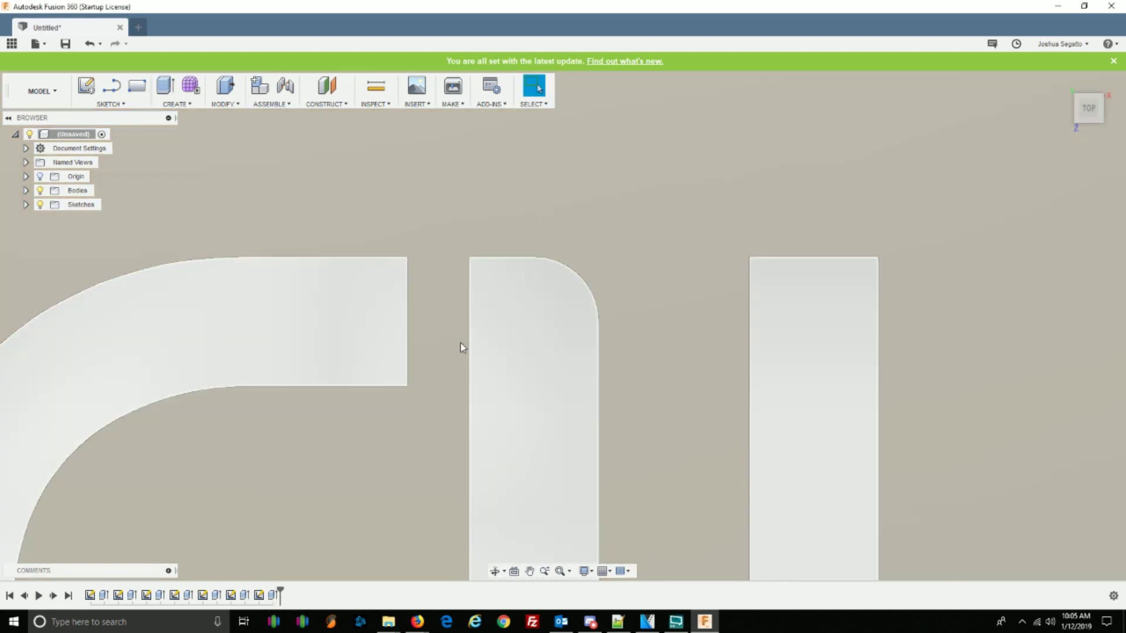
scroll(557, 418, "down", 6)
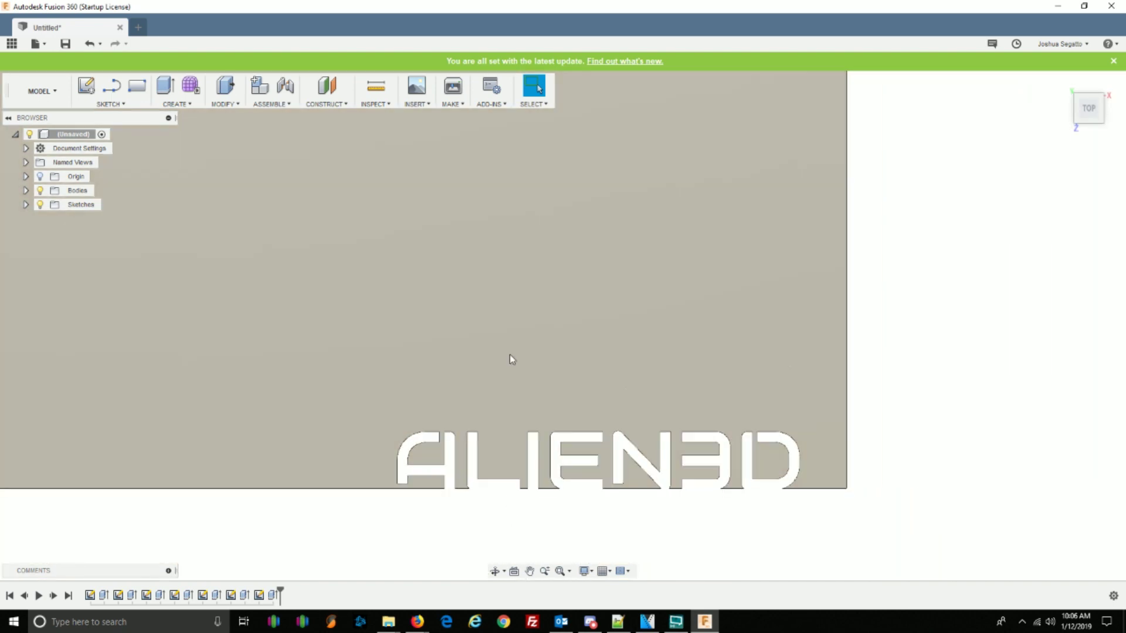
- Set up a 3D Print export of the sheet body at High refinement, with sending to the 3D print utility disabled
left_click(509, 354)
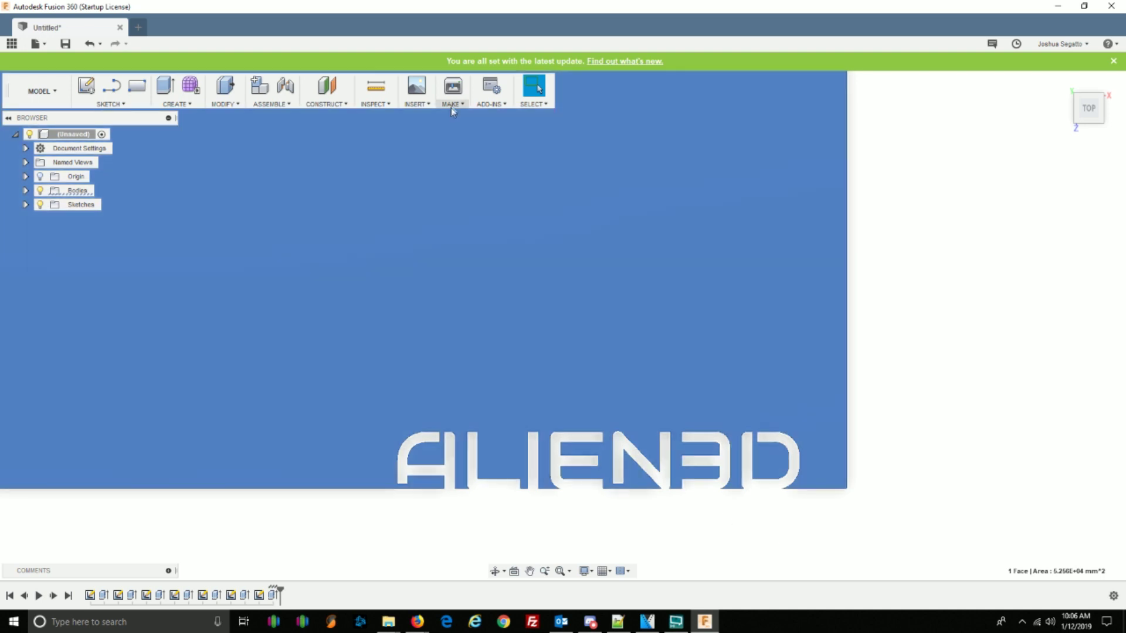
left_click(452, 99)
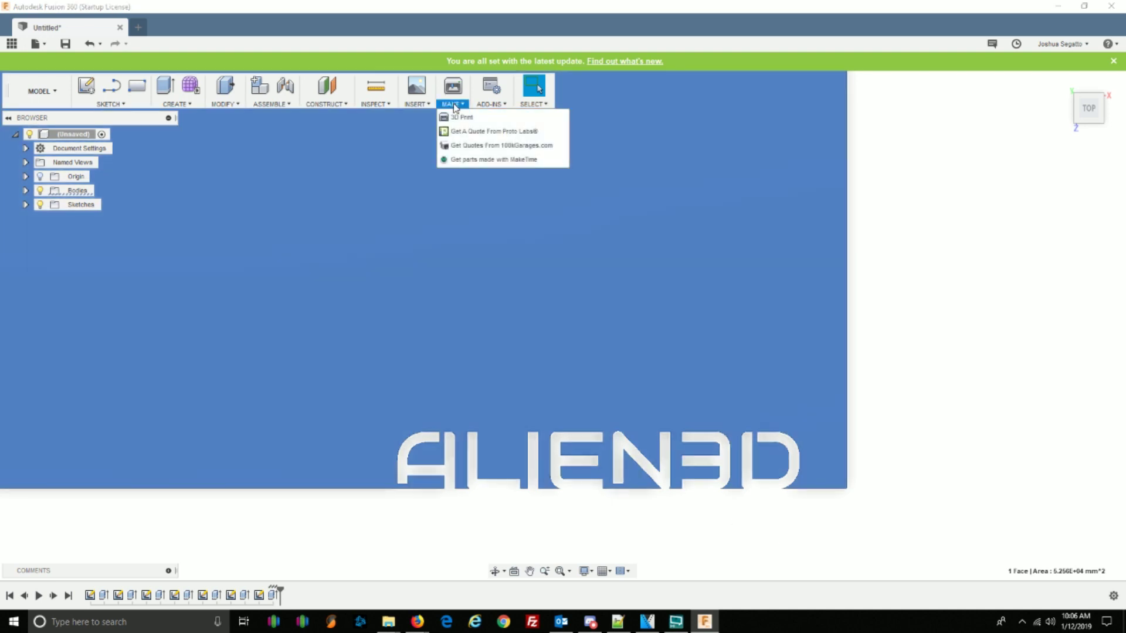
left_click(463, 117)
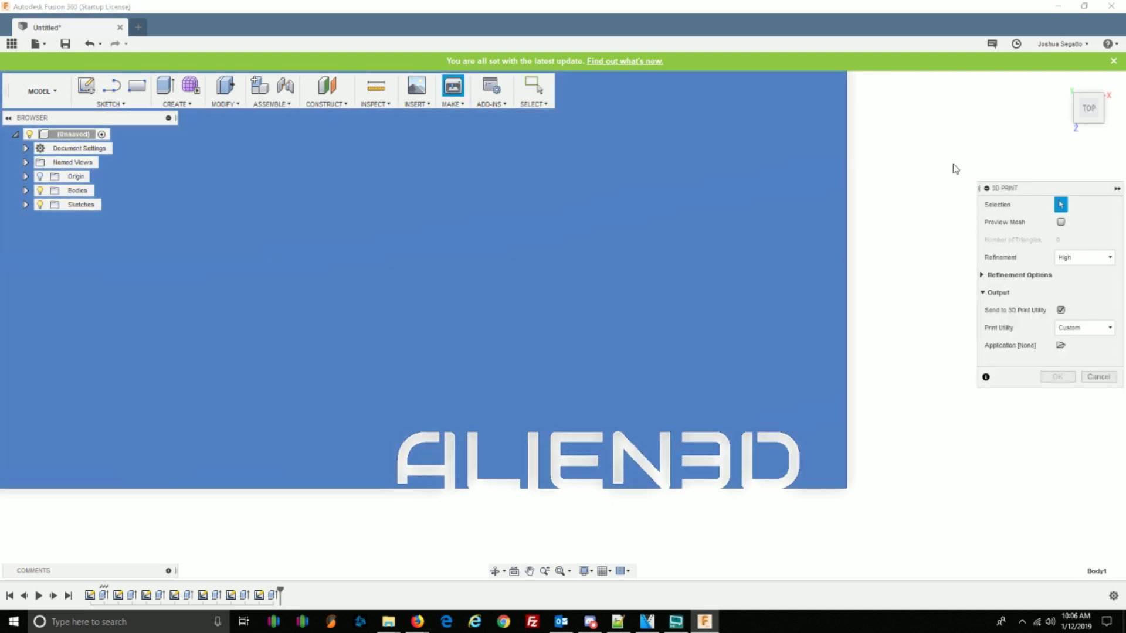
left_click_drag(1042, 189, 723, 157)
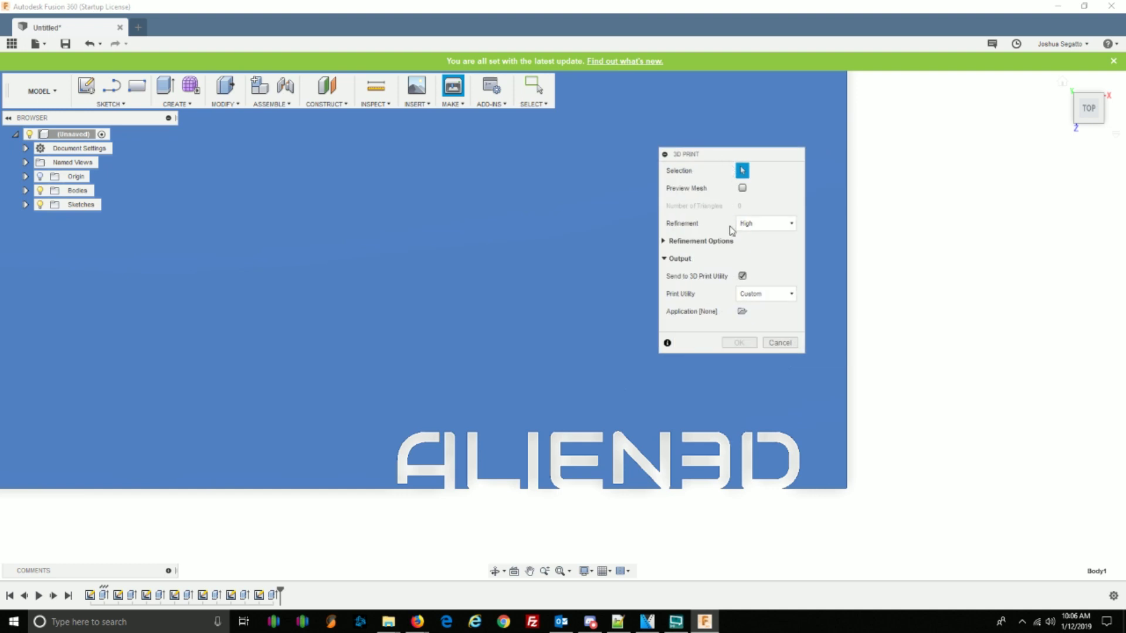
left_click(742, 276)
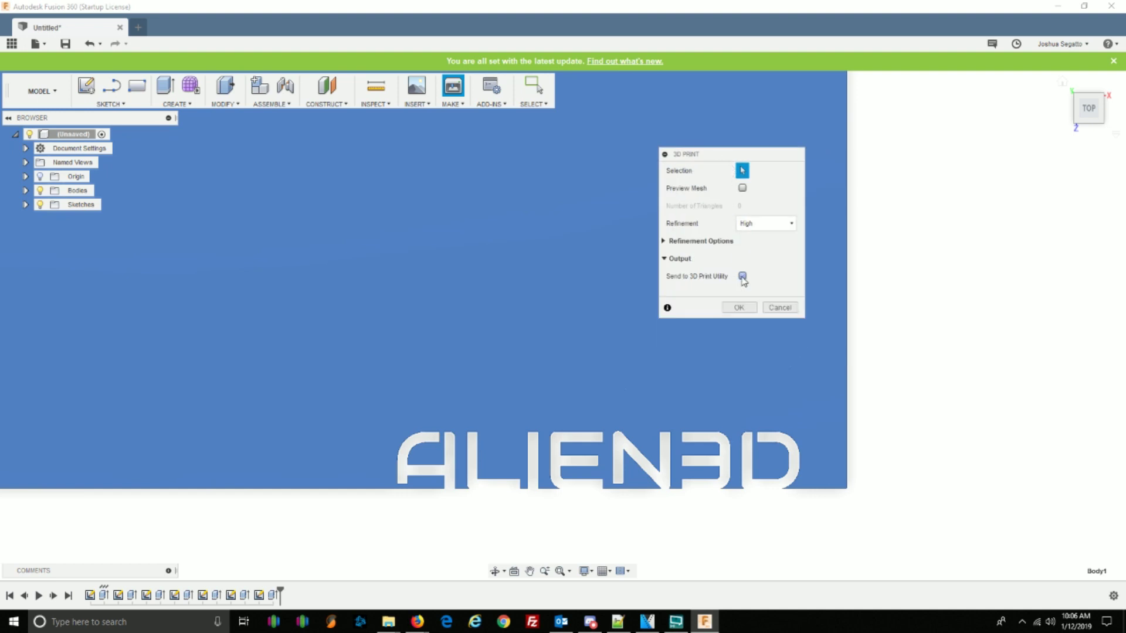
- Save the exported STL in the CustomSkirt folder, overwriting the existing Alien3DSkirt file
left_click(740, 309)
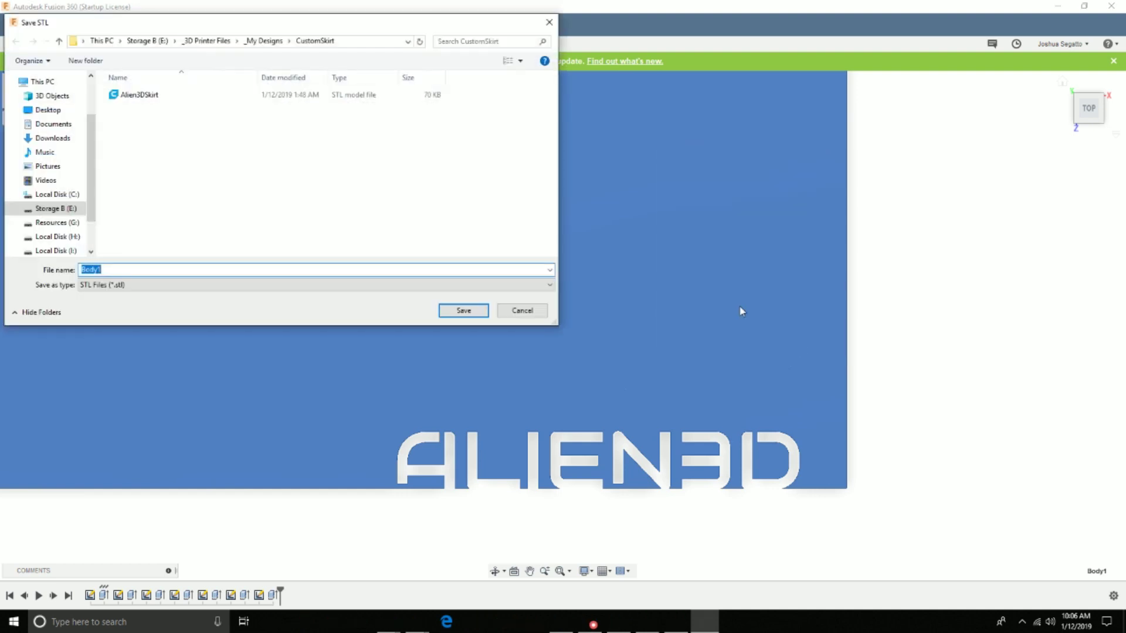
double_click(133, 97)
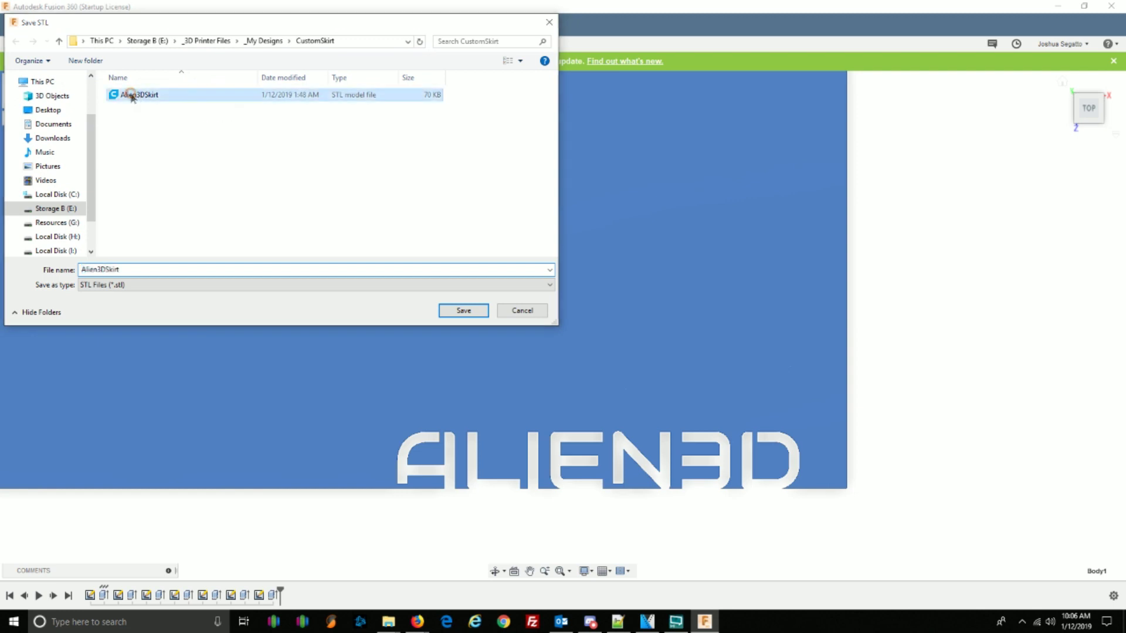
left_click(593, 310)
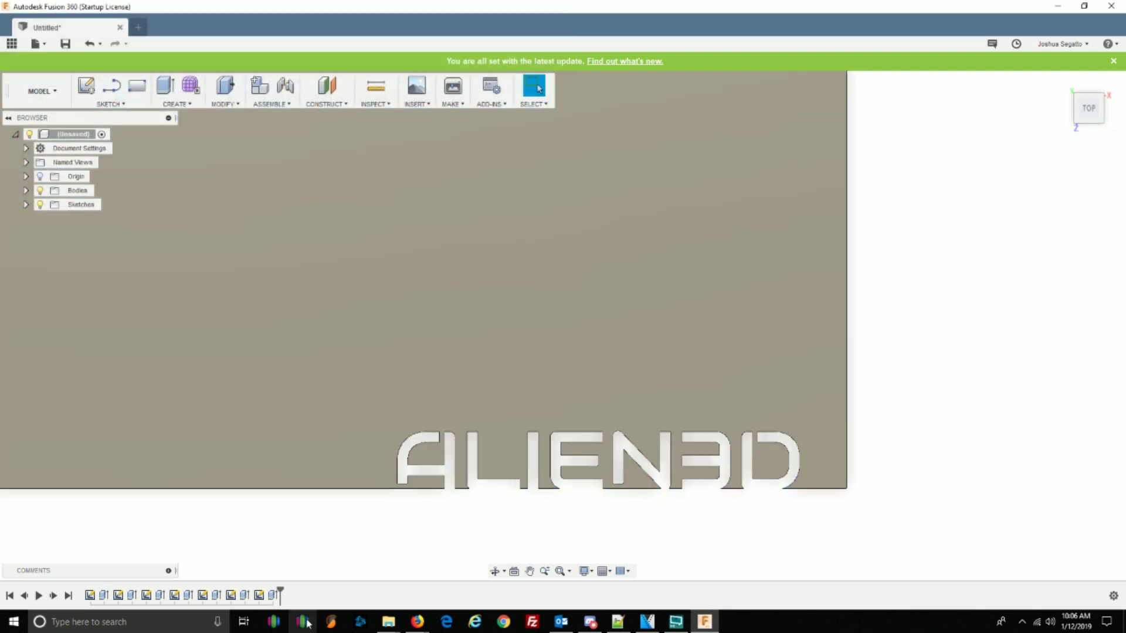
- Switch to Simplify3D, remove the loaded Captain Greybeard model and import Alien3DSkirt from the _My Designs\CustomSkirt folder
left_click(305, 622)
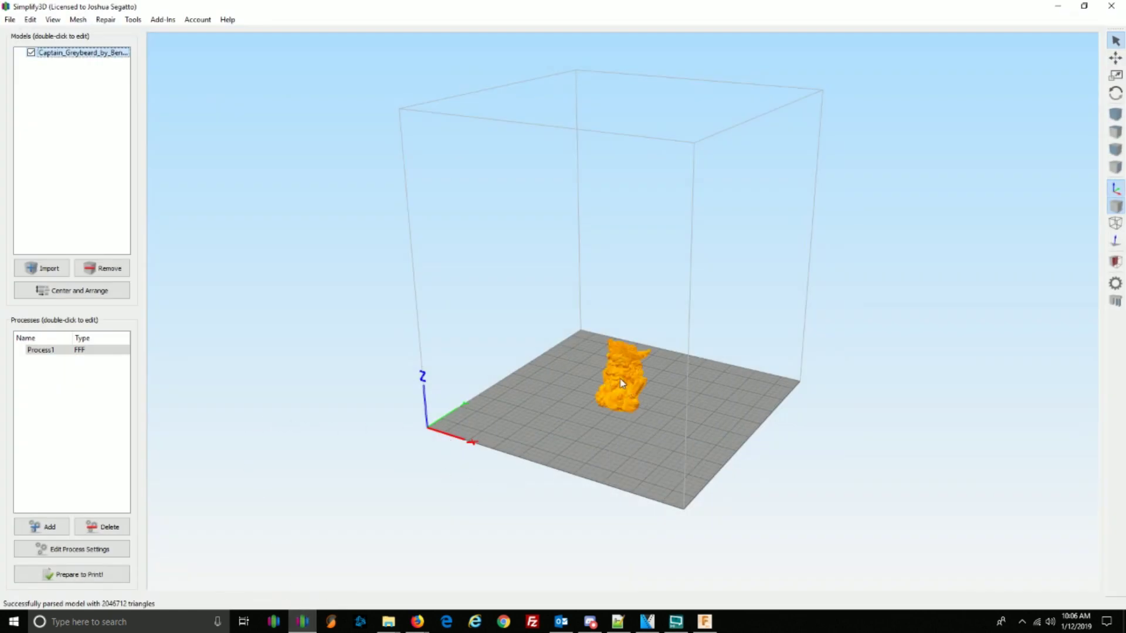
left_click(109, 271)
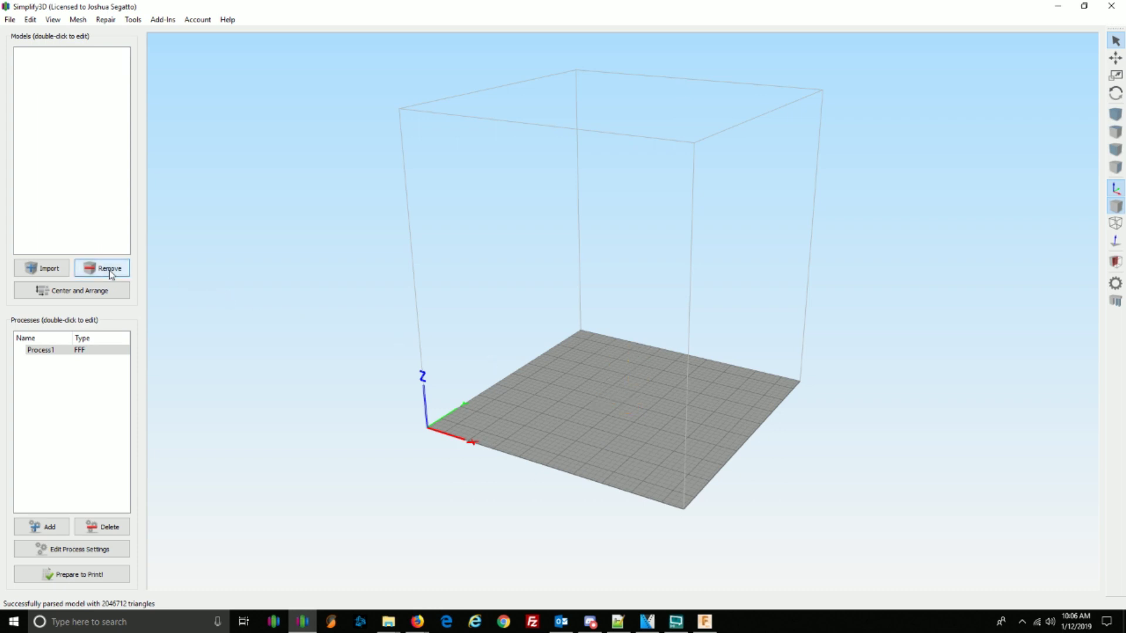
left_click(49, 268)
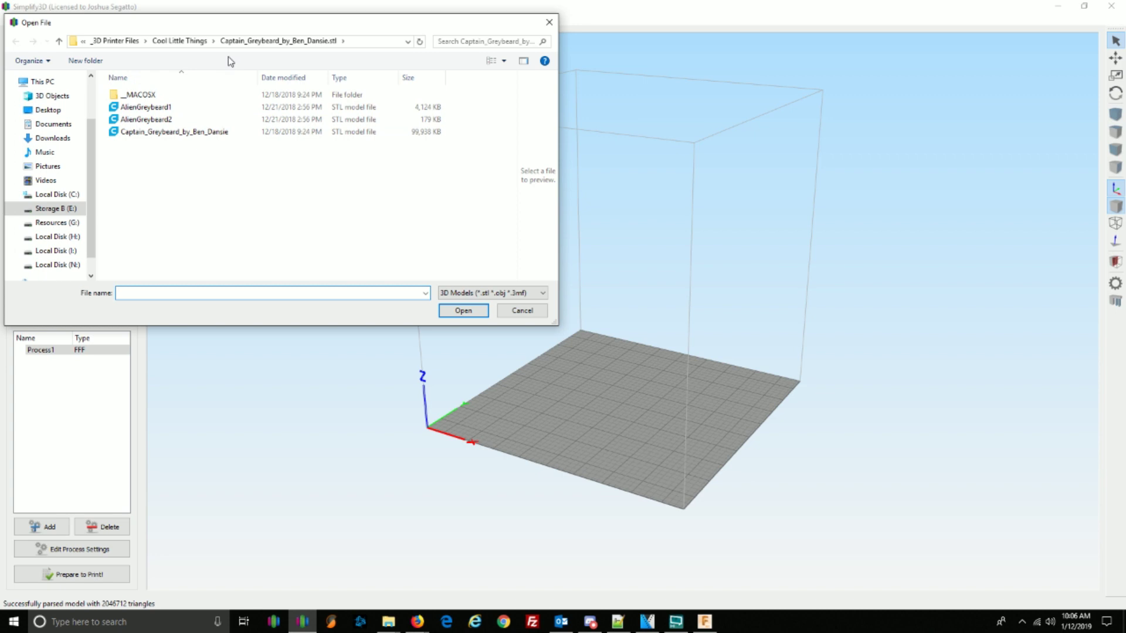
left_click(184, 43)
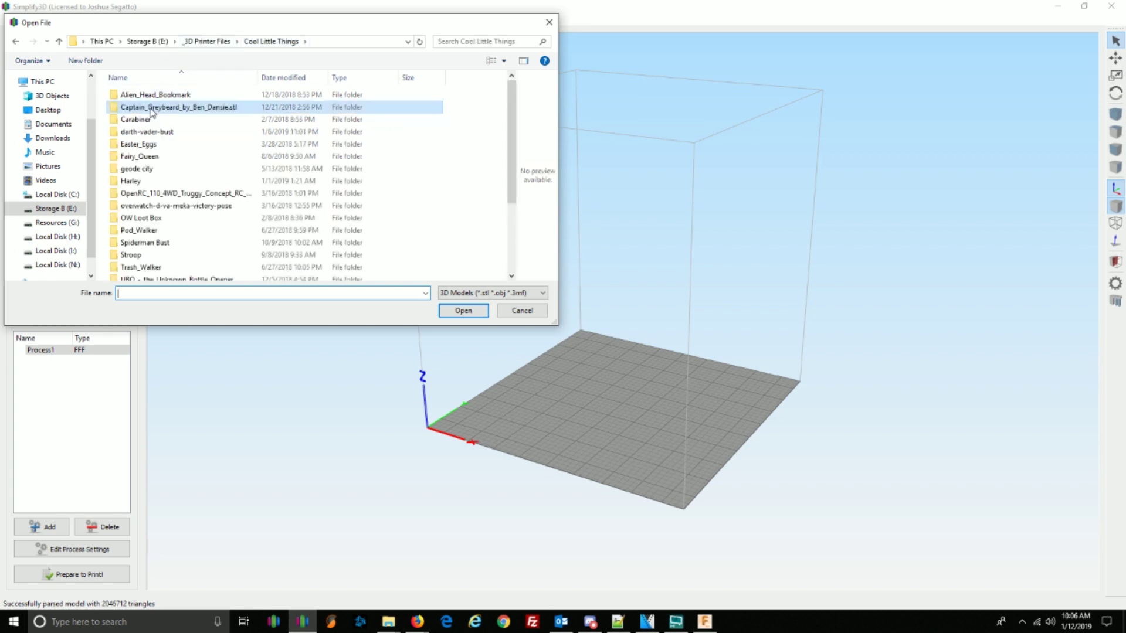
left_click(202, 42)
left_click(147, 108)
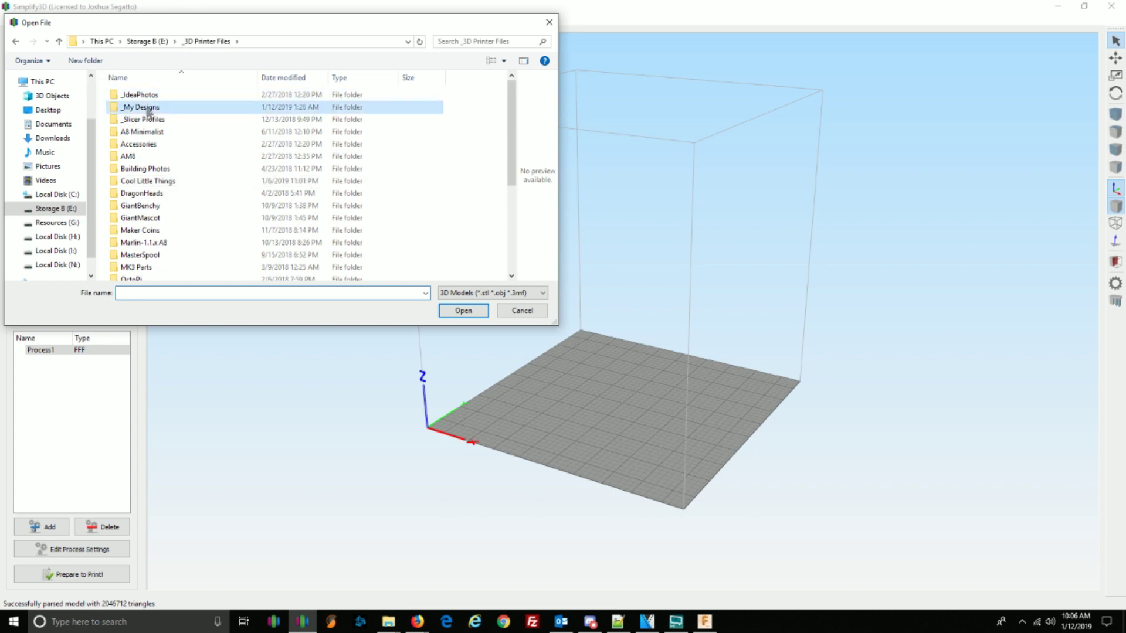
double_click(147, 109)
double_click(388, 115)
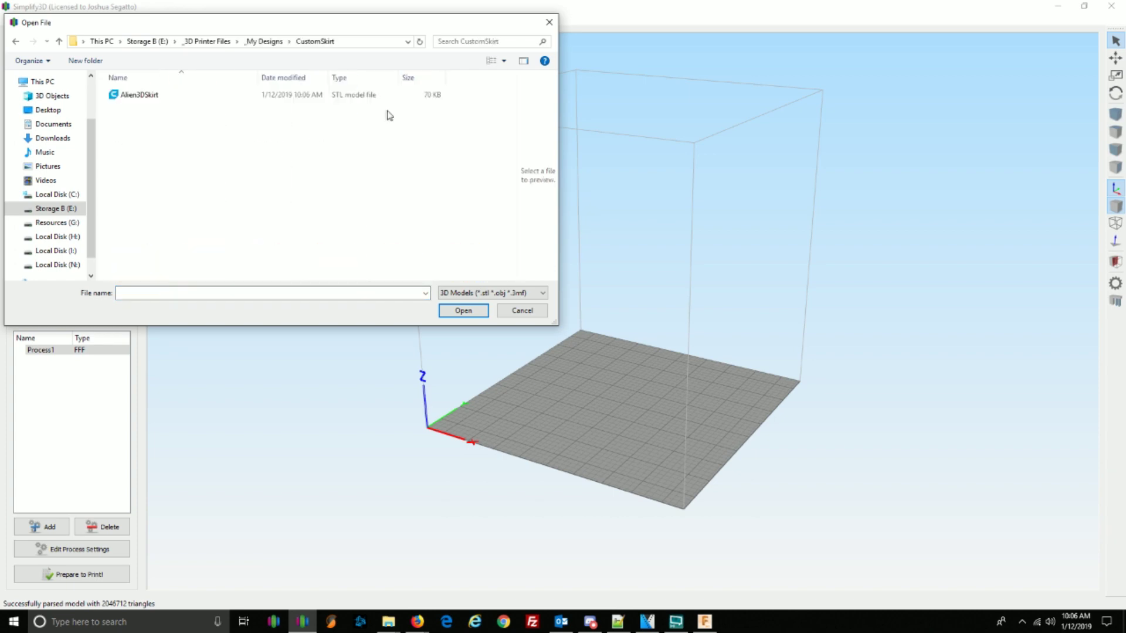
double_click(134, 95)
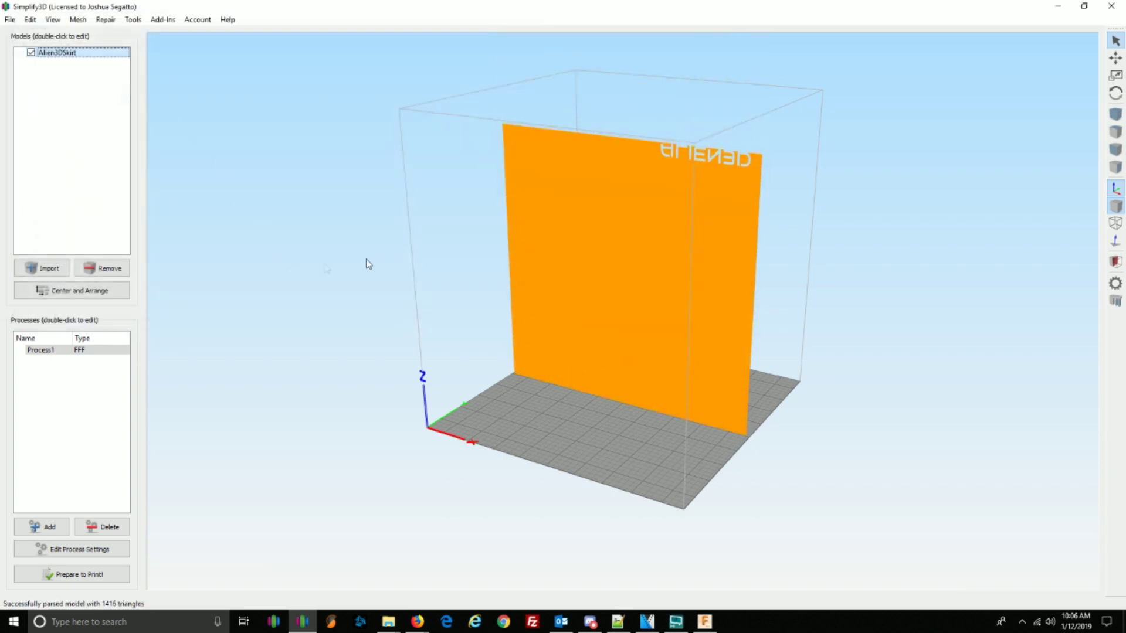
- Place the large face of the ALIEN3D sheet flat on the bed and center the model on the build plate
left_click(30, 22)
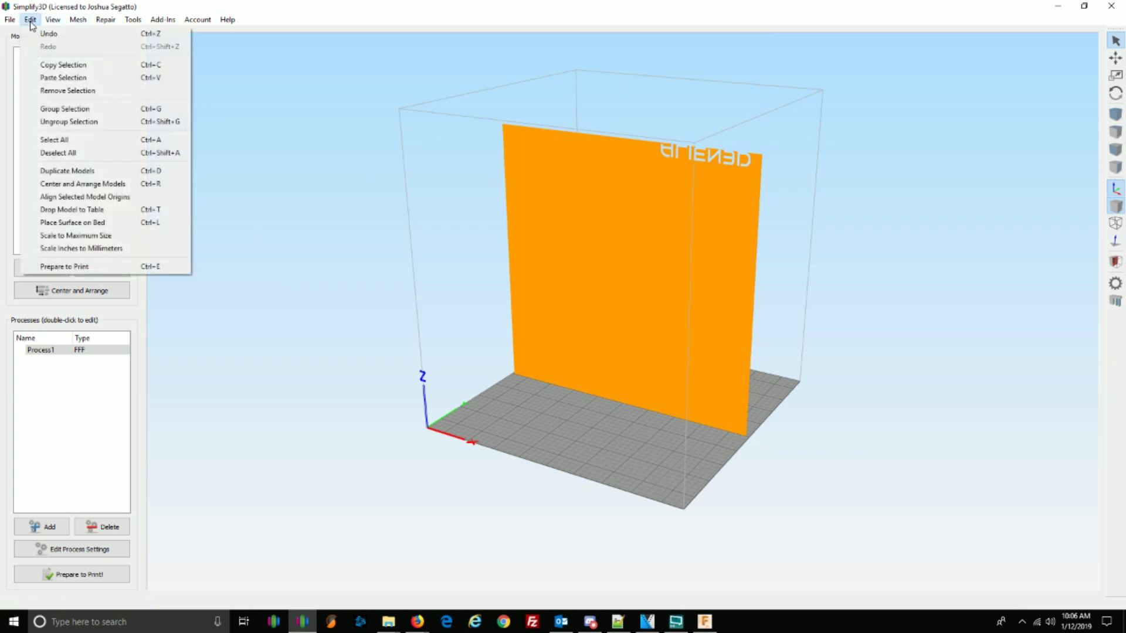
left_click(88, 223)
left_click(629, 255)
left_click(124, 292)
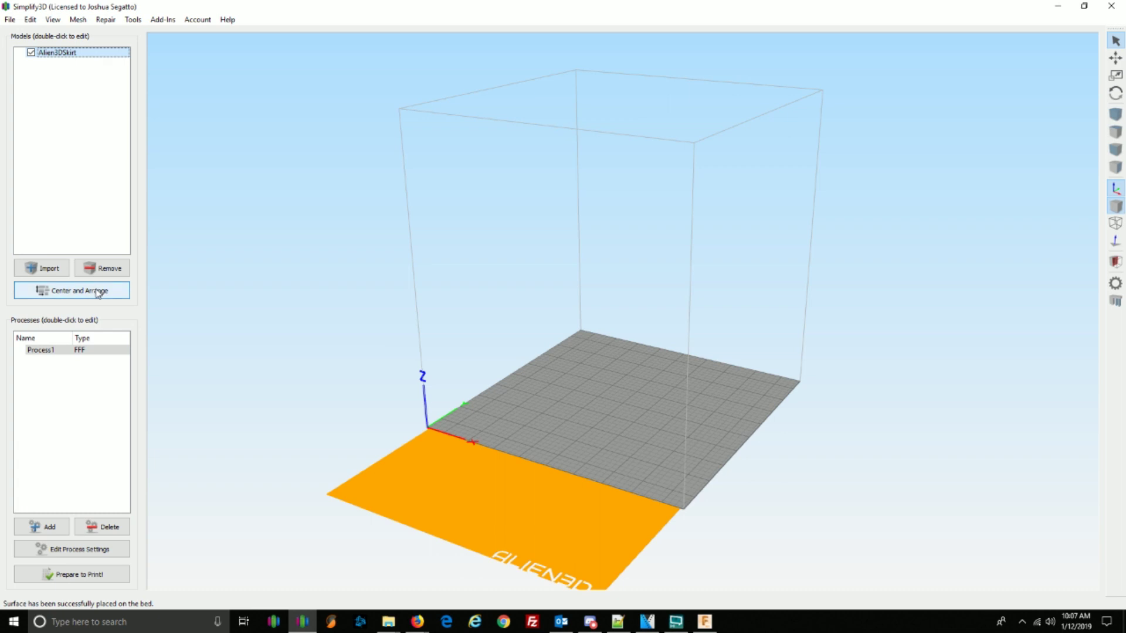
key("t")
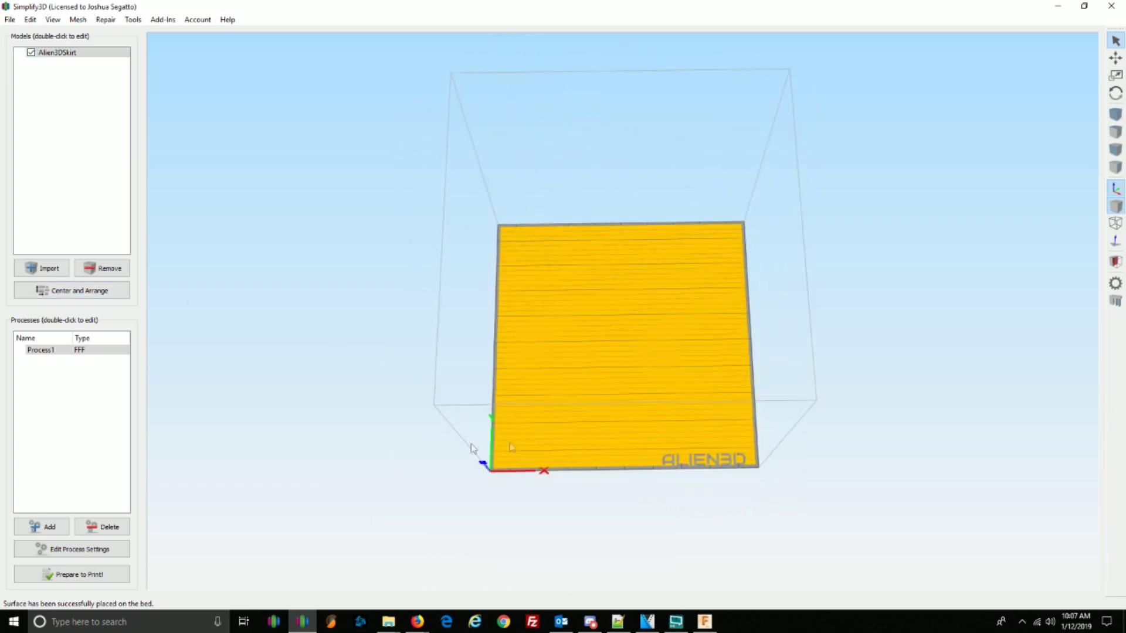
scroll(731, 435, "up", 5)
key("d")
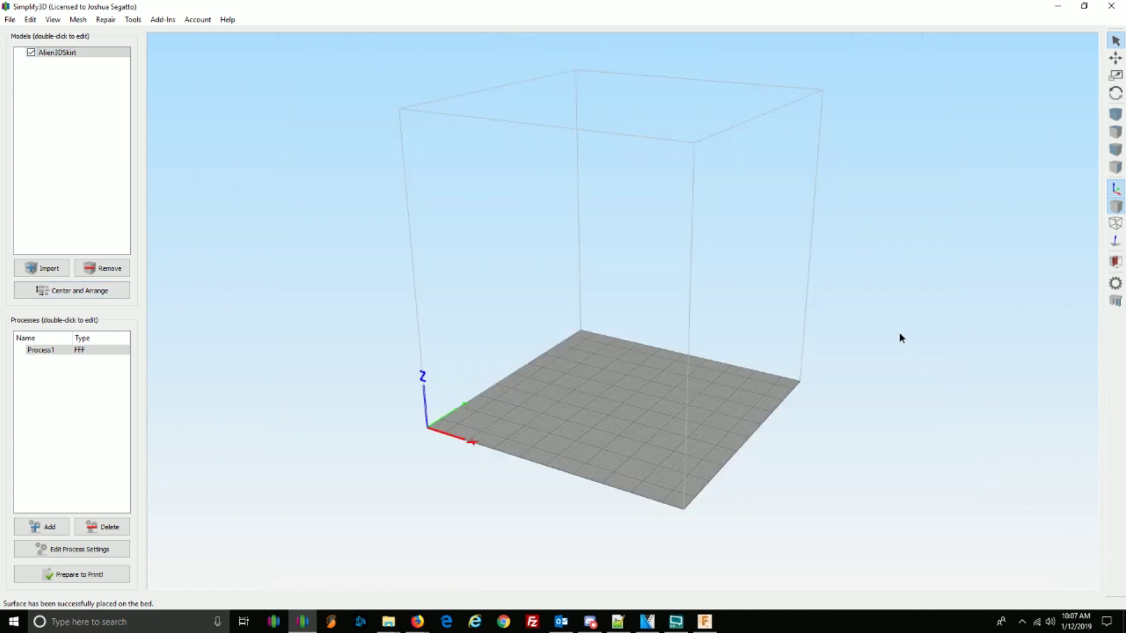
- Set Process1 to single outline corkscrew printing (vase mode) with 0% infill and generate its toolpath preview, accepting the vase mode overrides
scroll(698, 439, "up", 6)
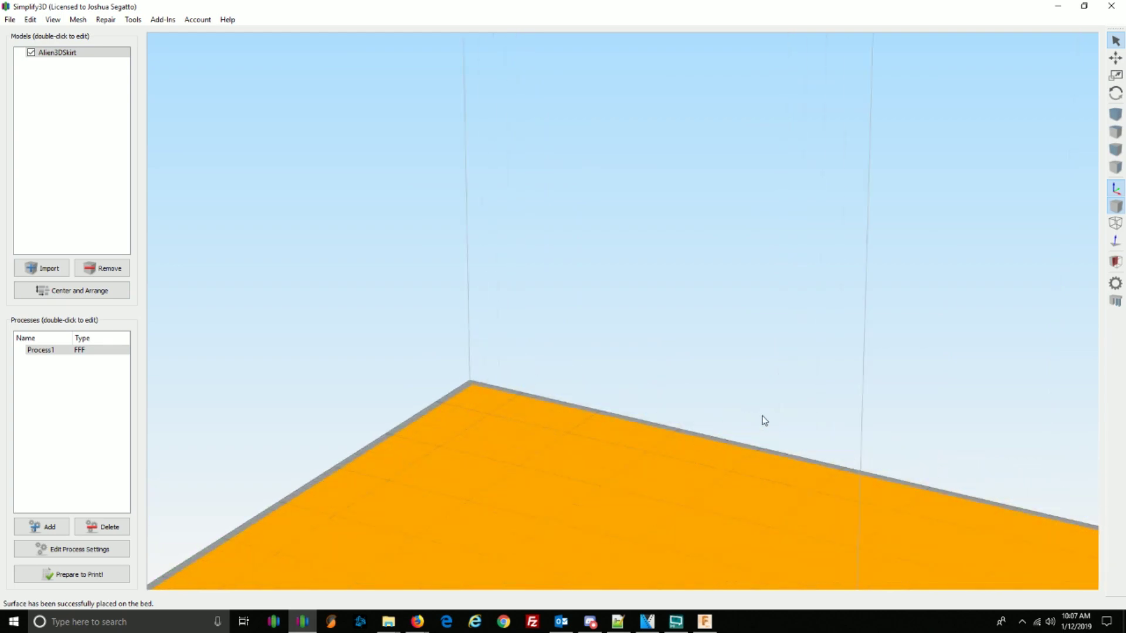
scroll(761, 415, "up", 6)
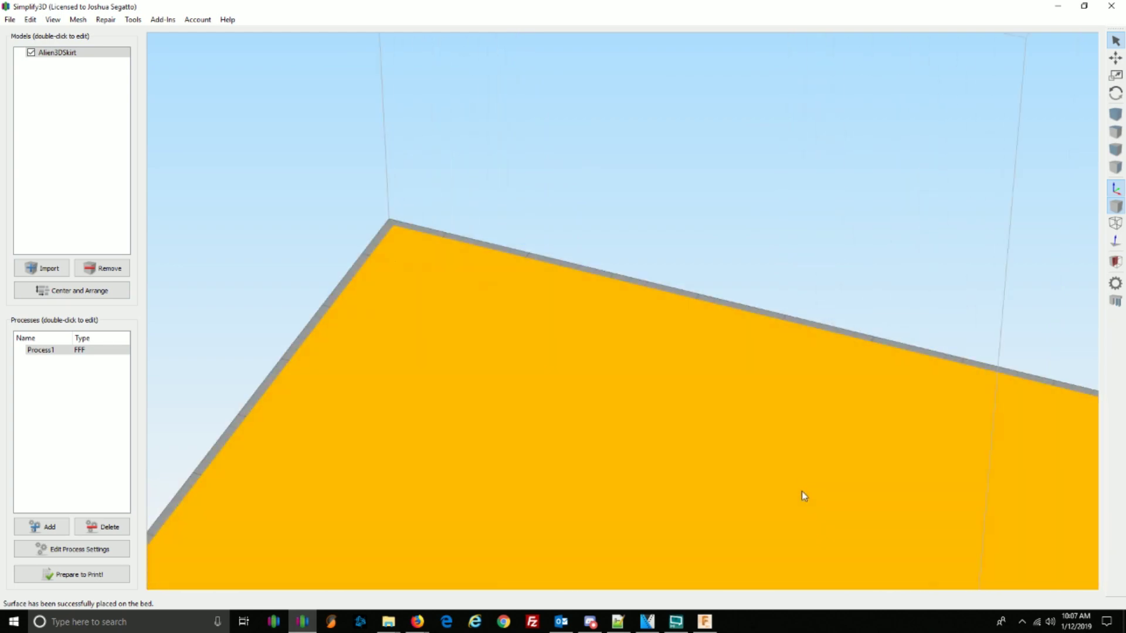
right_click_drag(604, 515, 651, 302)
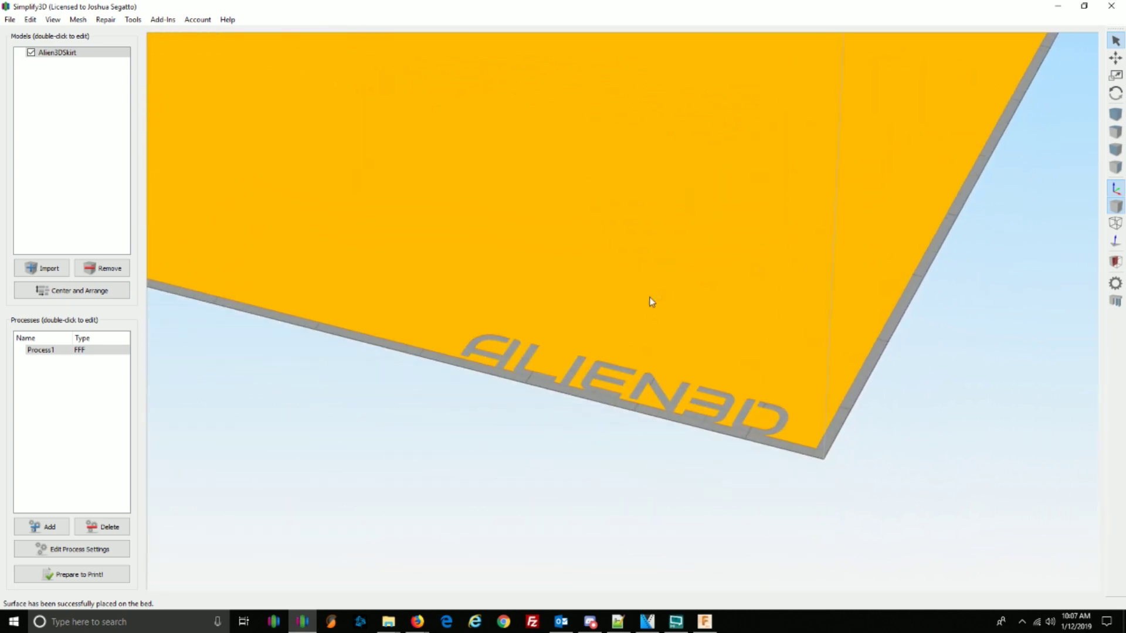
left_click_drag(364, 416, 439, 441)
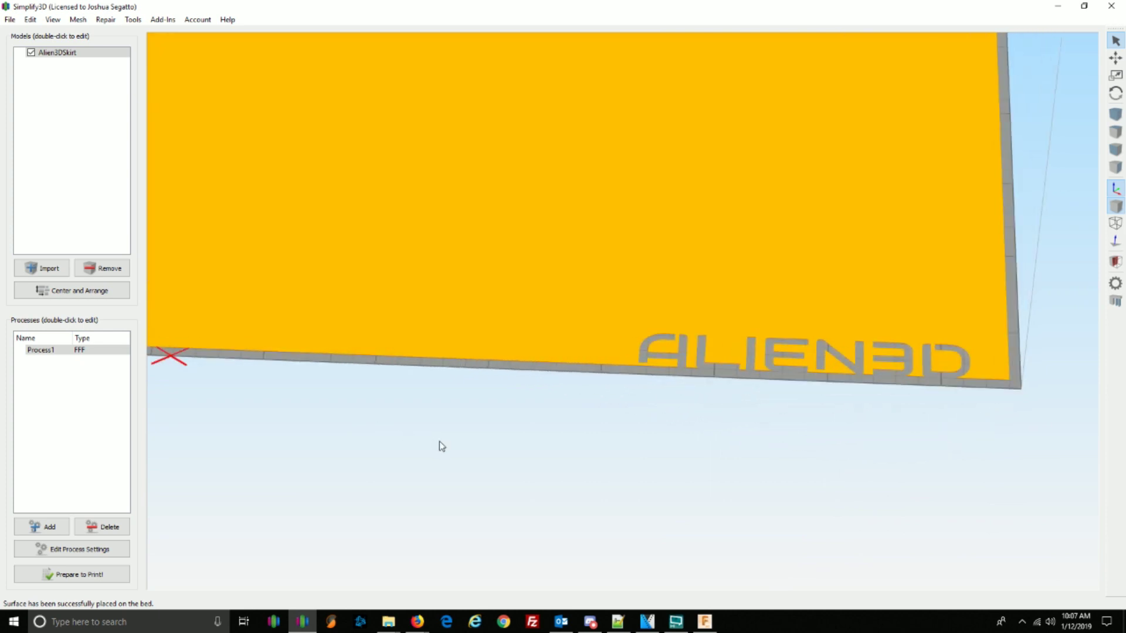
left_click_drag(533, 442, 836, 422)
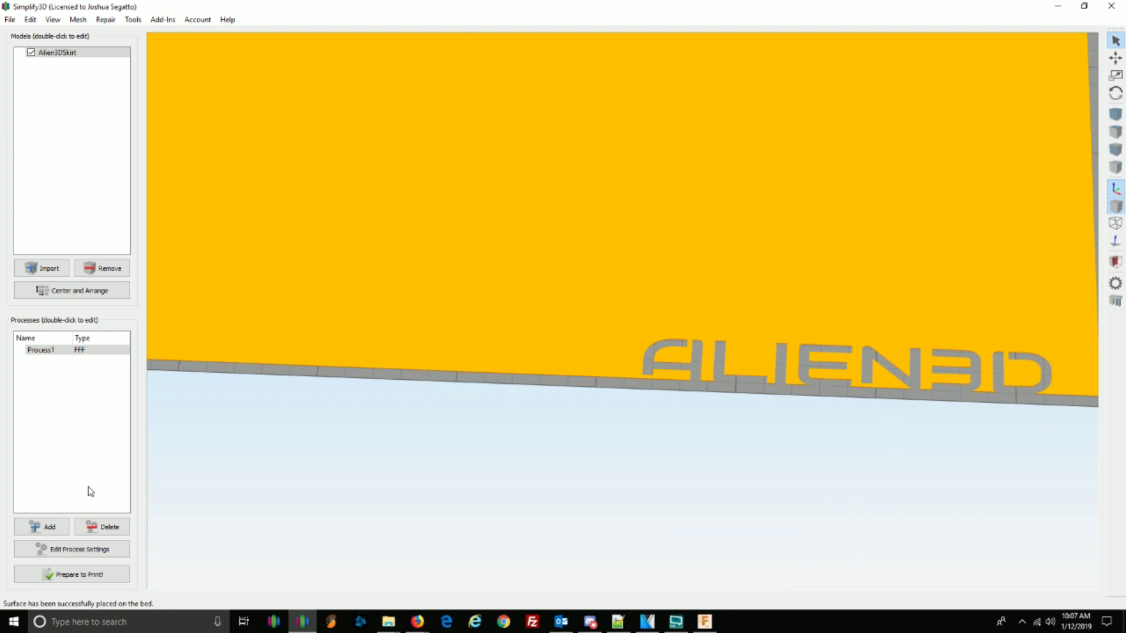
left_click(82, 555)
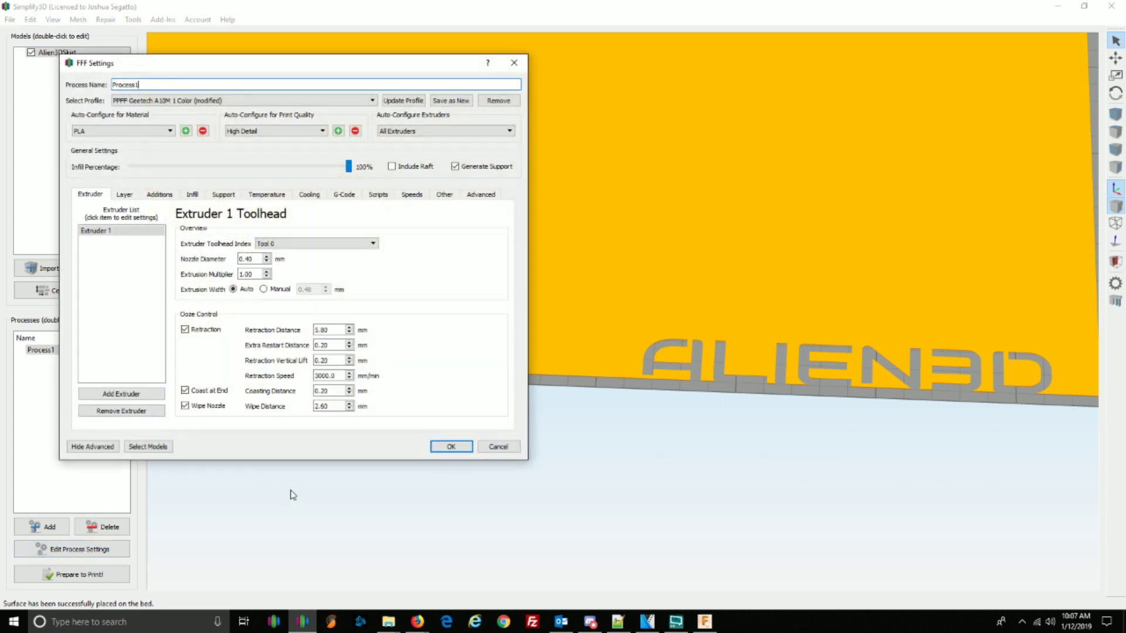
left_click(125, 195)
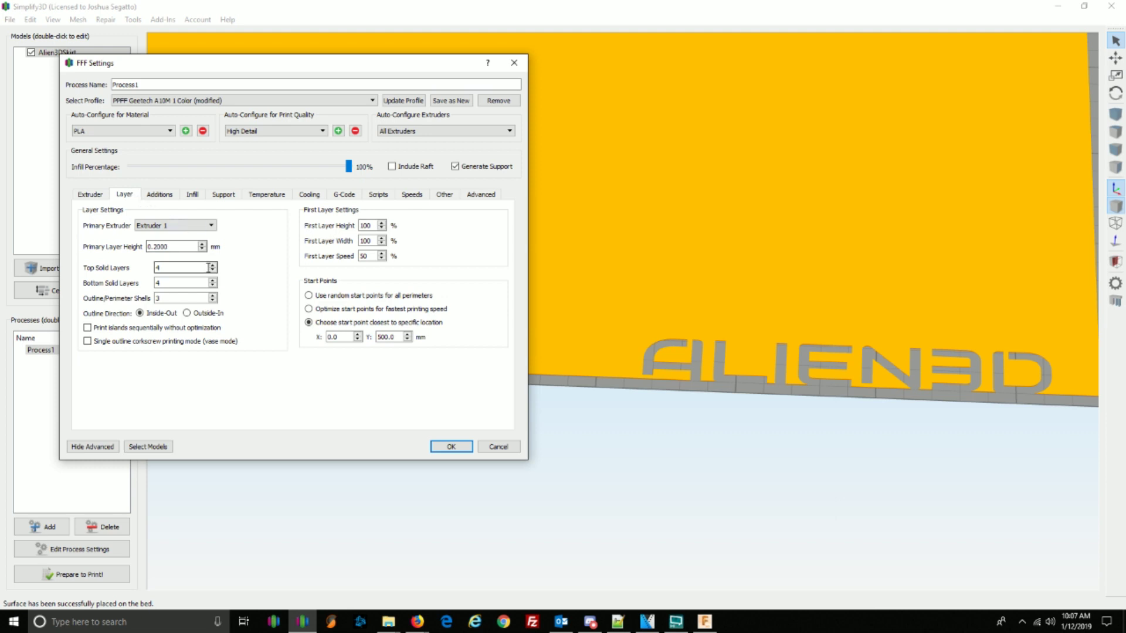
left_click(182, 284)
left_click(181, 298)
left_click(88, 342)
left_click_drag(348, 168, 106, 169)
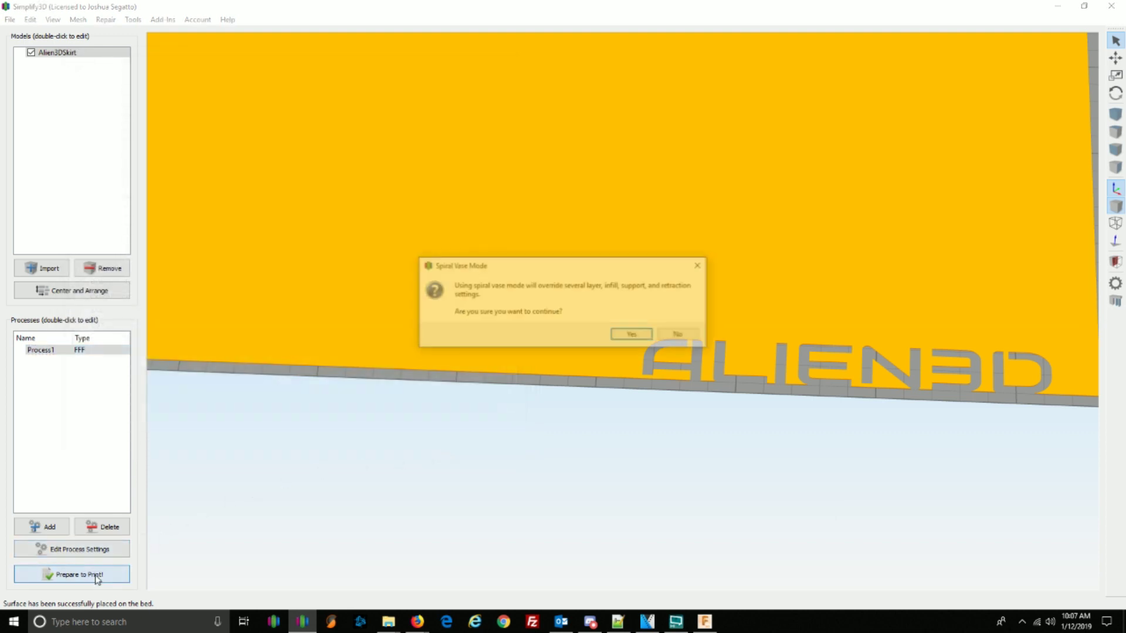
left_click(628, 334)
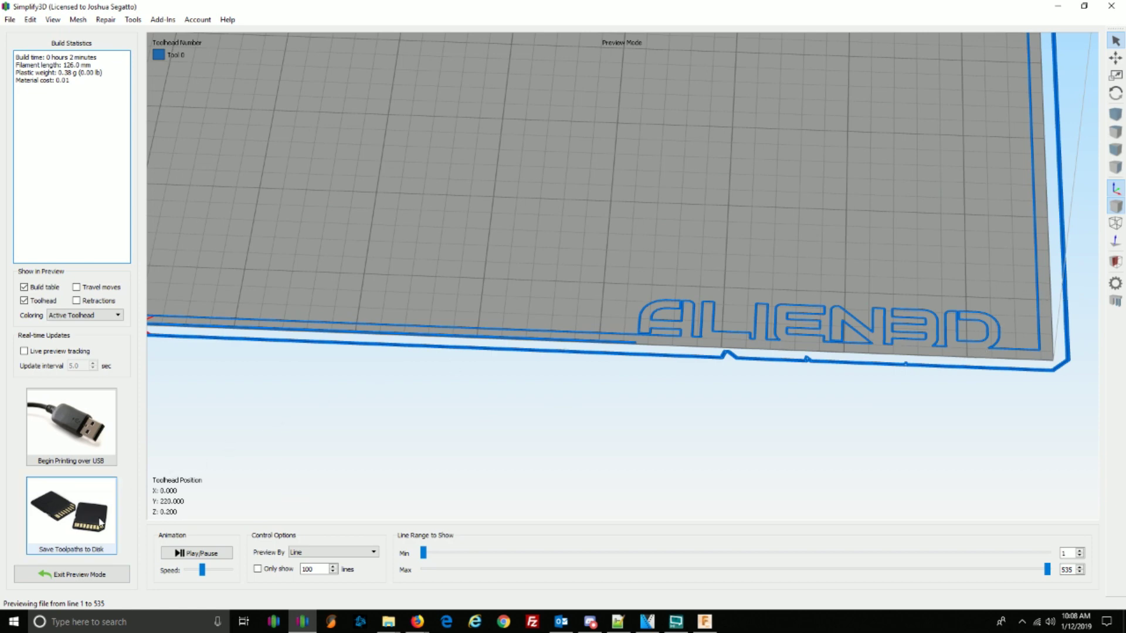
- Leave the preview, disable the skirt/brim in Process1's additions, and generate the toolpath preview again
left_click(91, 574)
left_click(52, 350)
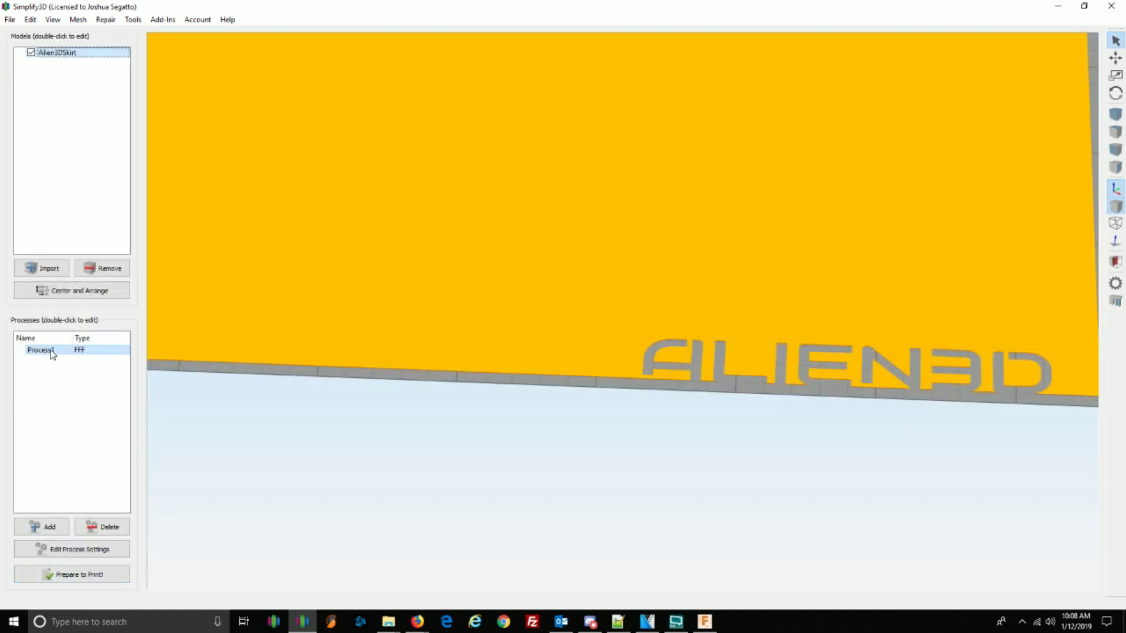
left_click(59, 549)
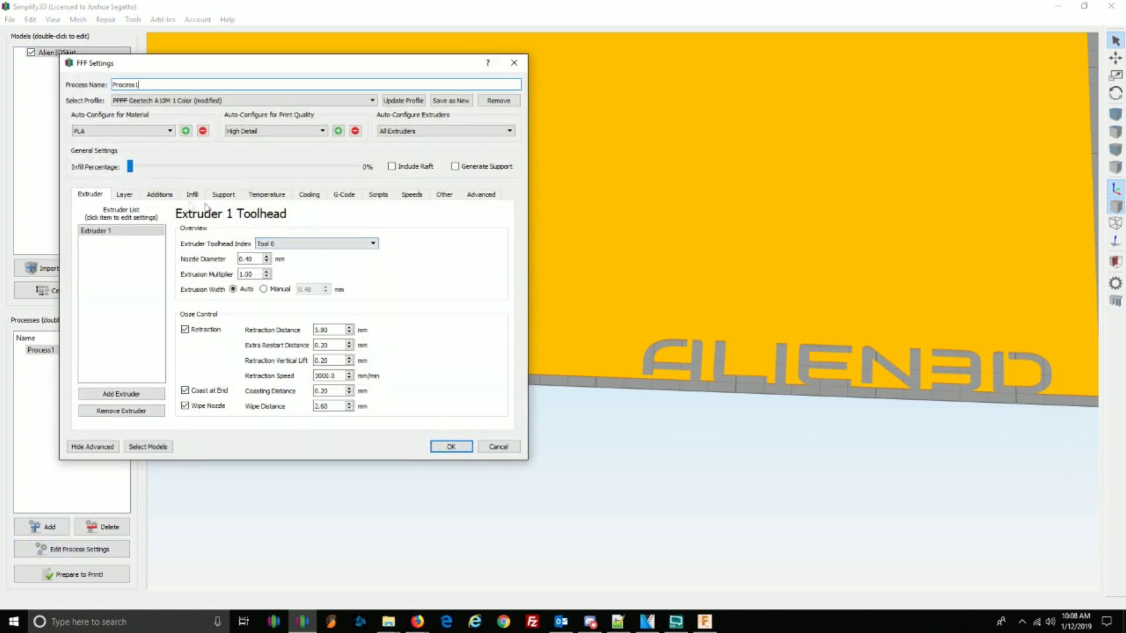
left_click(163, 195)
left_click(137, 210)
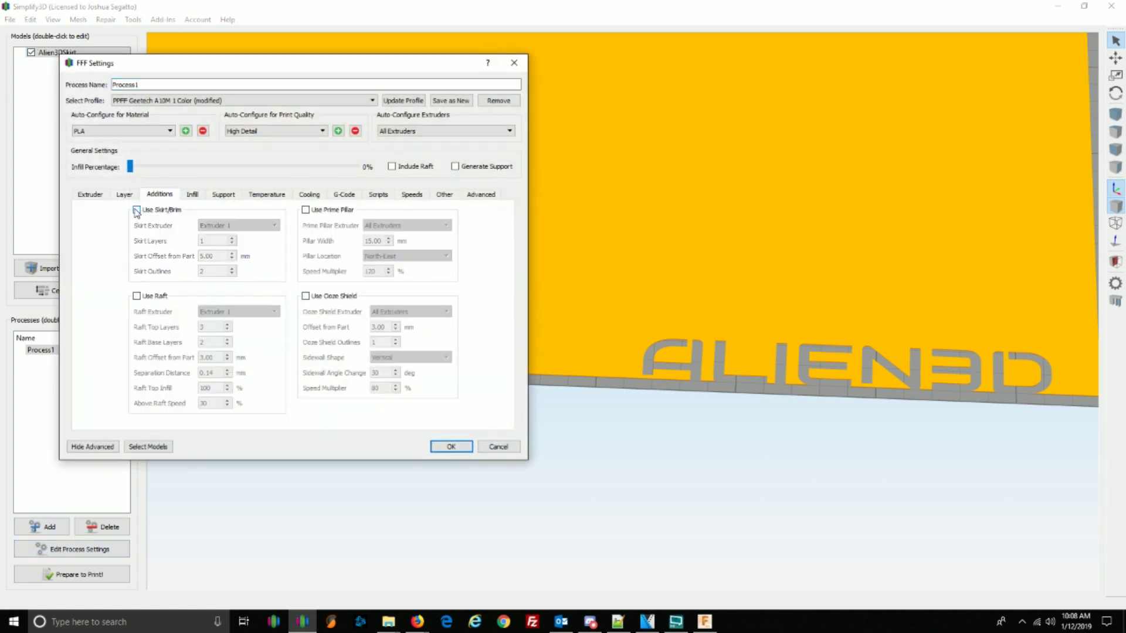
left_click(443, 448)
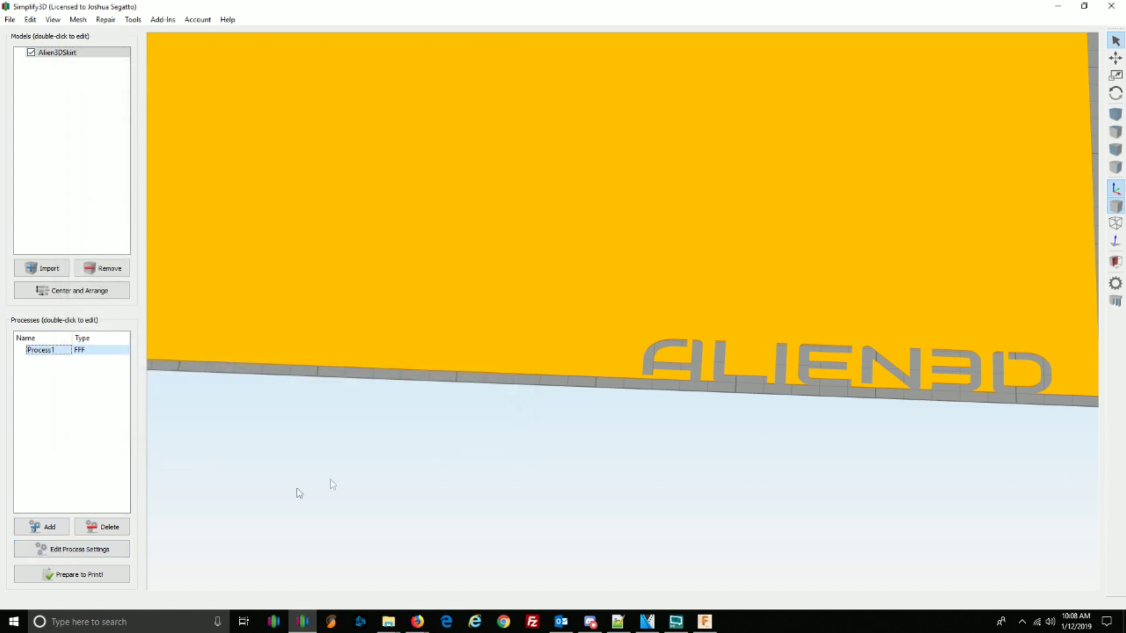
left_click(101, 576)
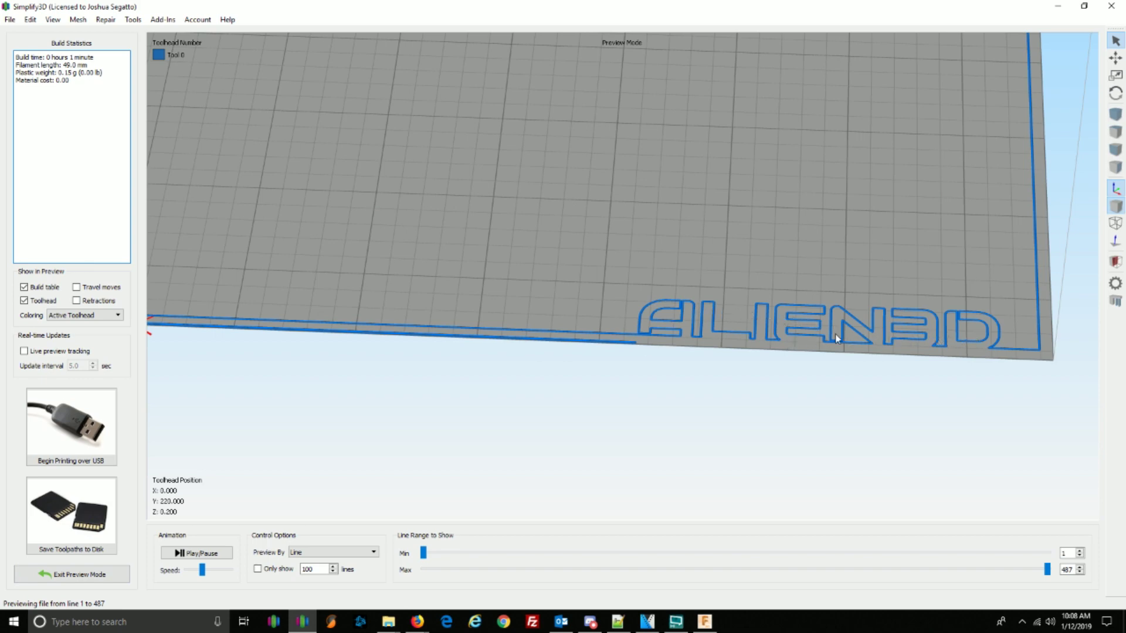
- Save the toolpaths to disk as the G-code file Alien3DSkirt in the CustomSkirt folder, replacing the existing file
scroll(836, 334, "up", 5)
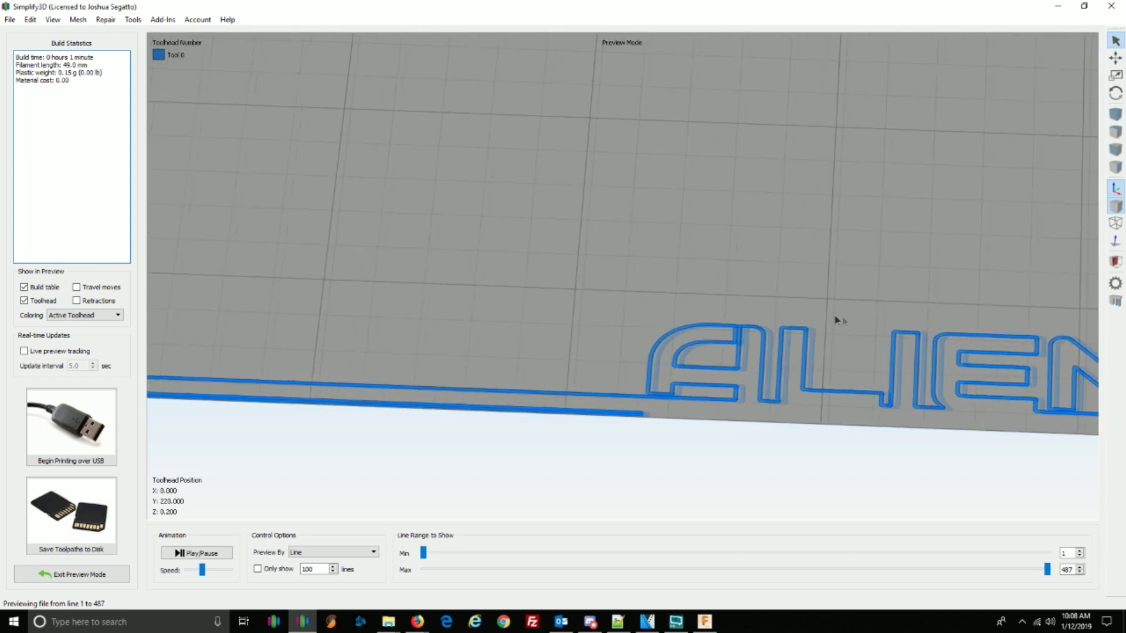
right_click_drag(837, 320, 410, 266)
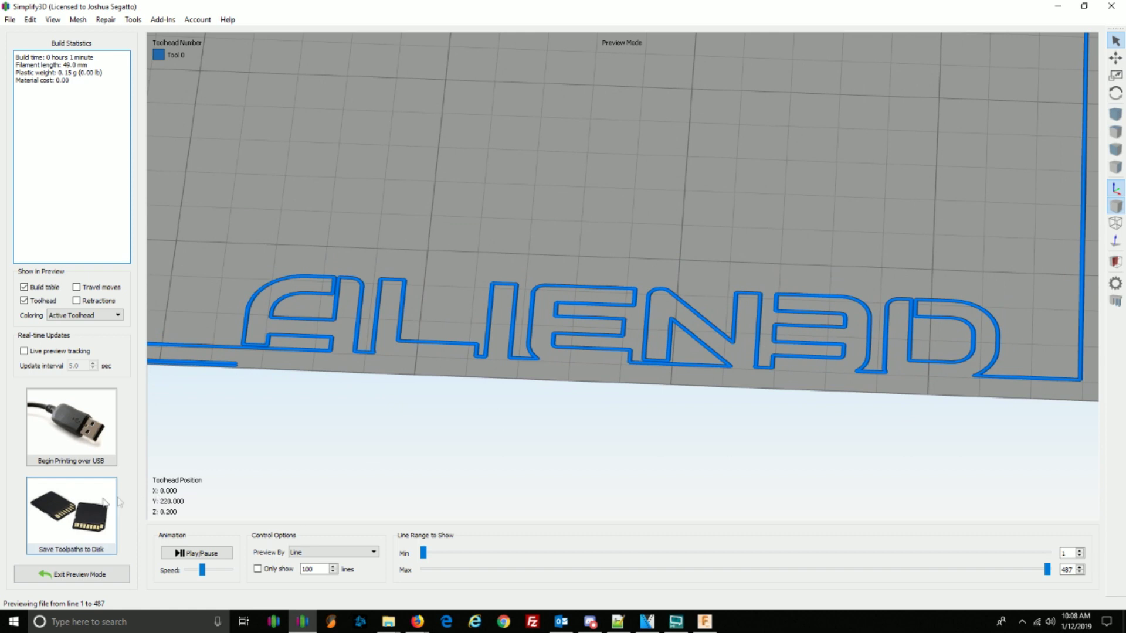
left_click(85, 505)
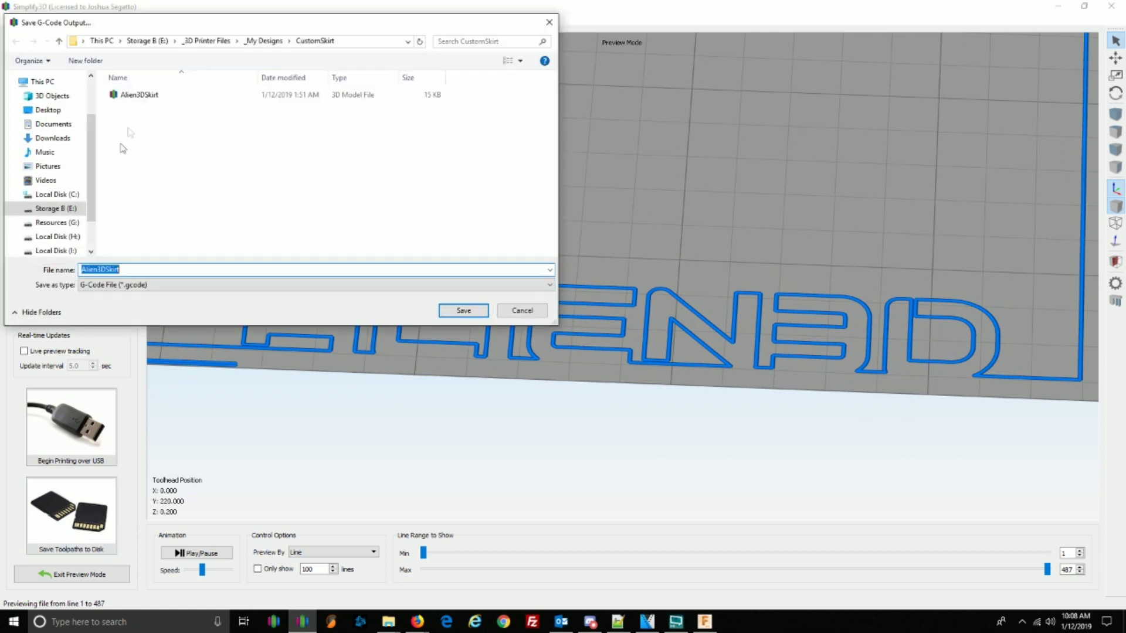
double_click(149, 96)
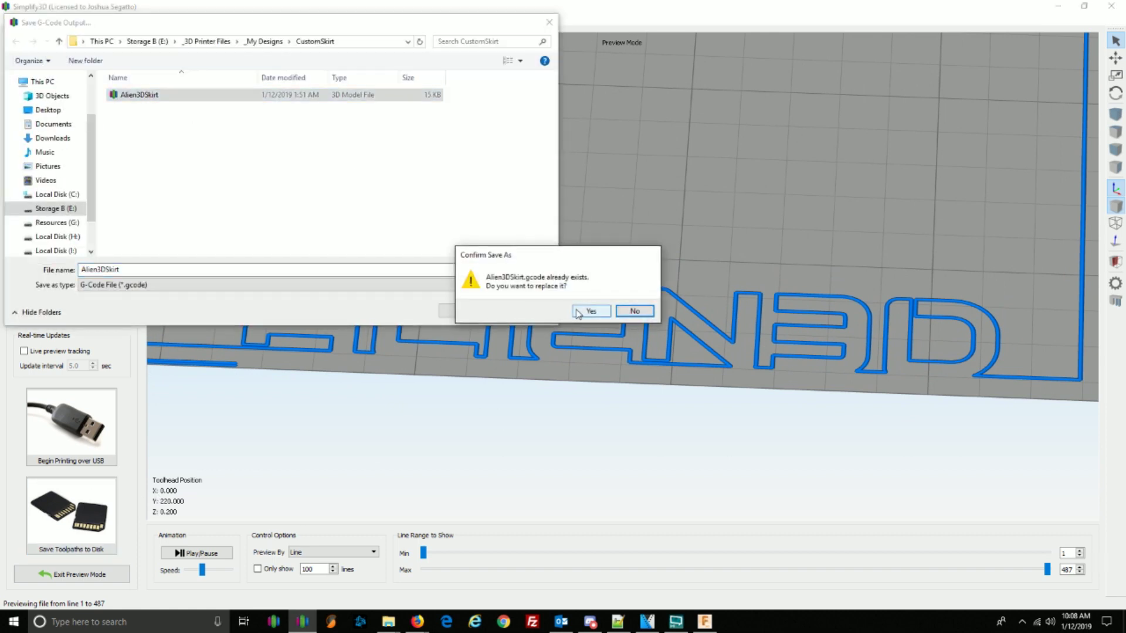
left_click(590, 312)
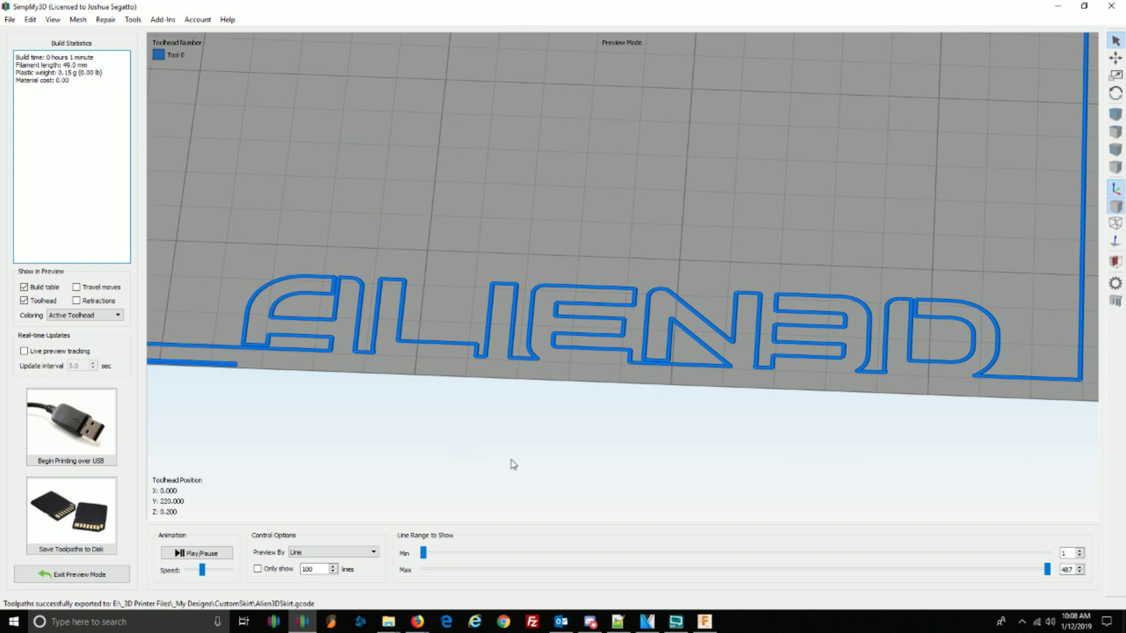
- Switch to Notepad and open the Alien3DSkirt G-code file from the CustomSkirt folder, showing all file types
left_click(11, 624)
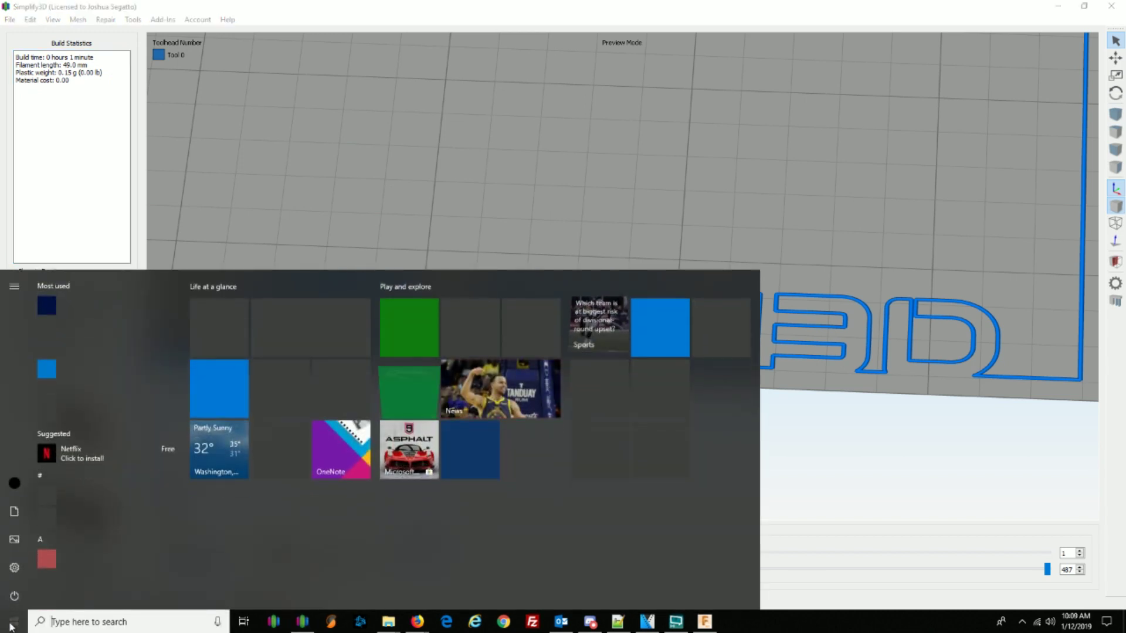
type("note")
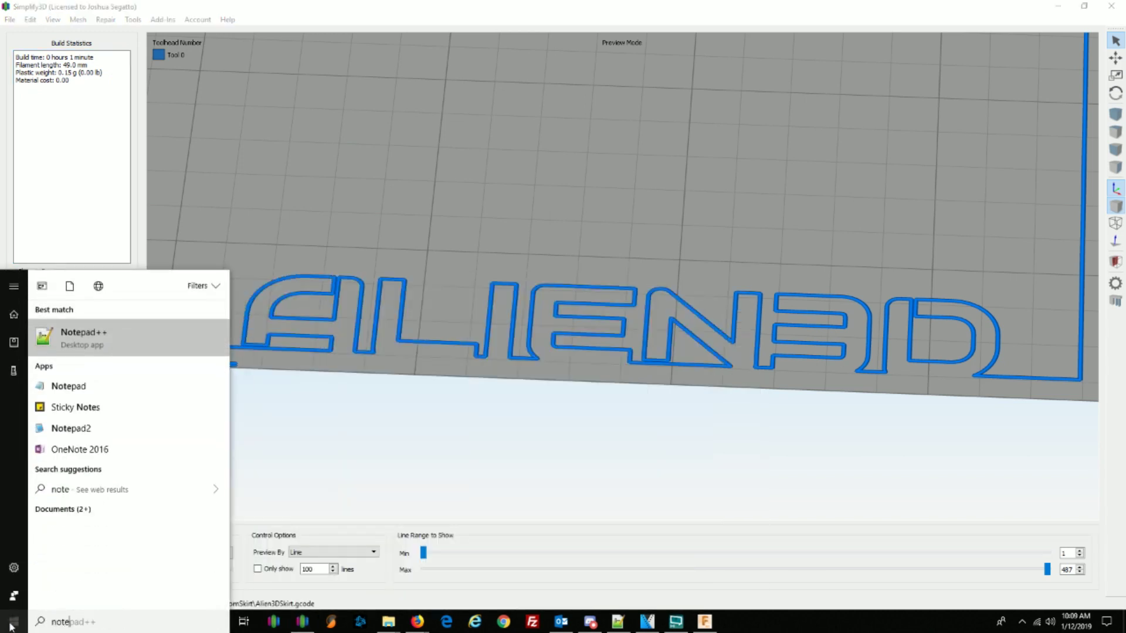
left_click(82, 386)
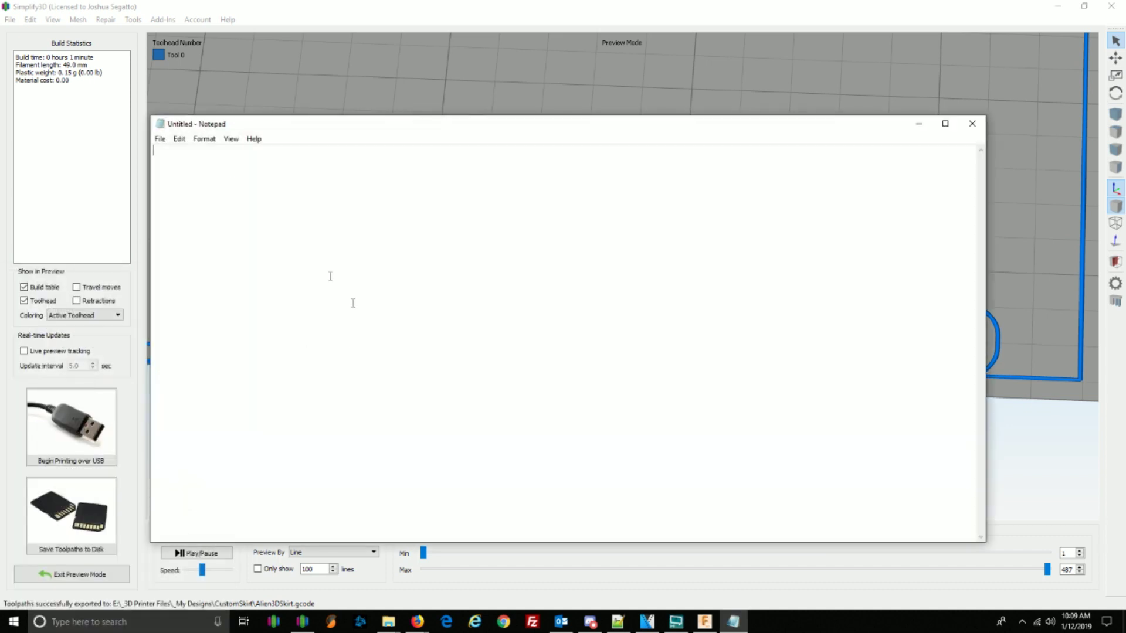
left_click(159, 138)
left_click(176, 165)
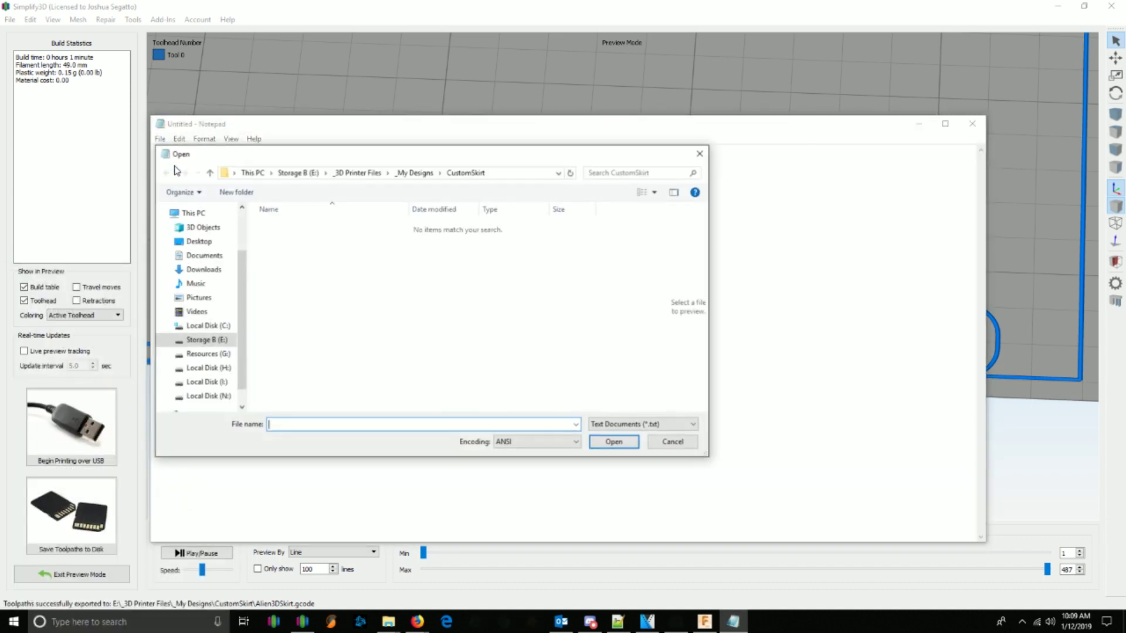
left_click(668, 426)
left_click(641, 447)
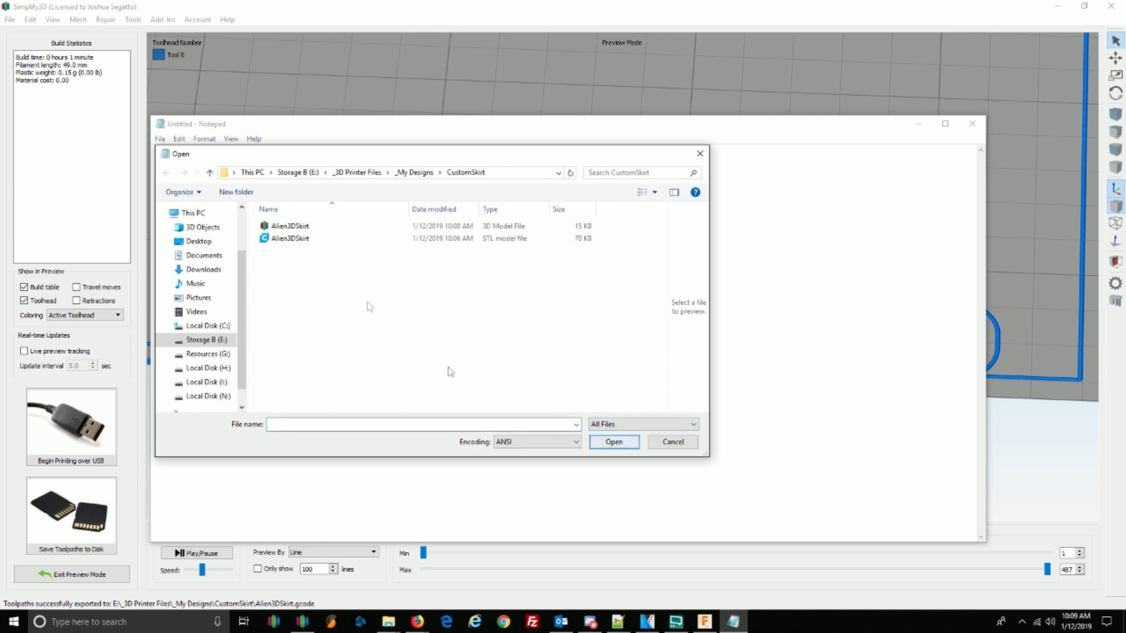
double_click(290, 227)
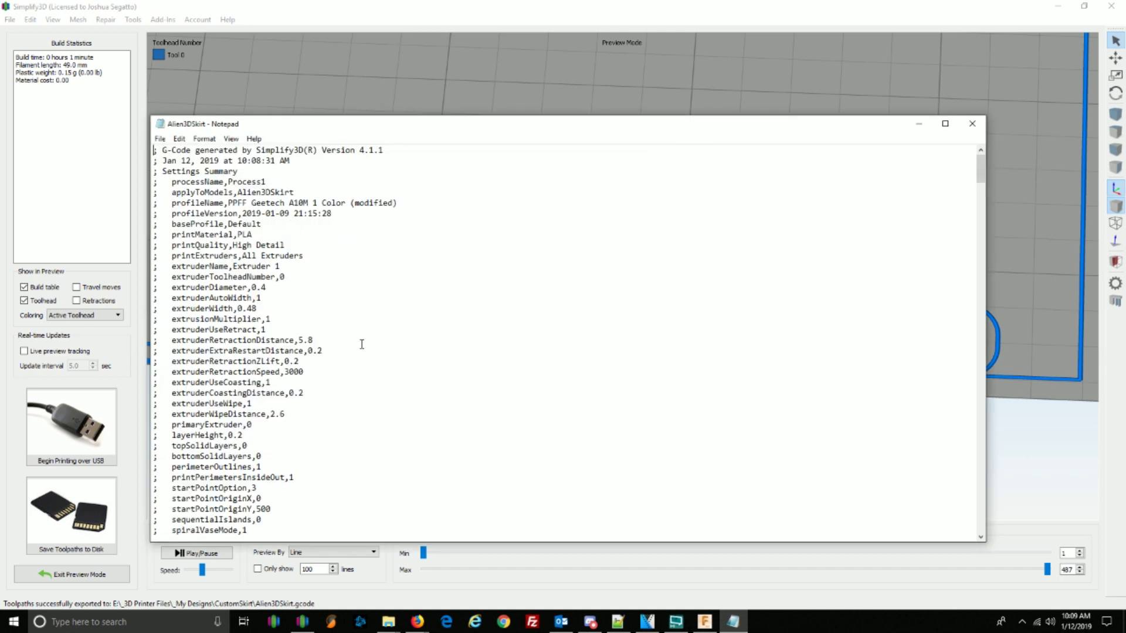
- Examine the G-code from the settings summary down to the startup commands and the beginning of layer 1
scroll(289, 409, "down", 9)
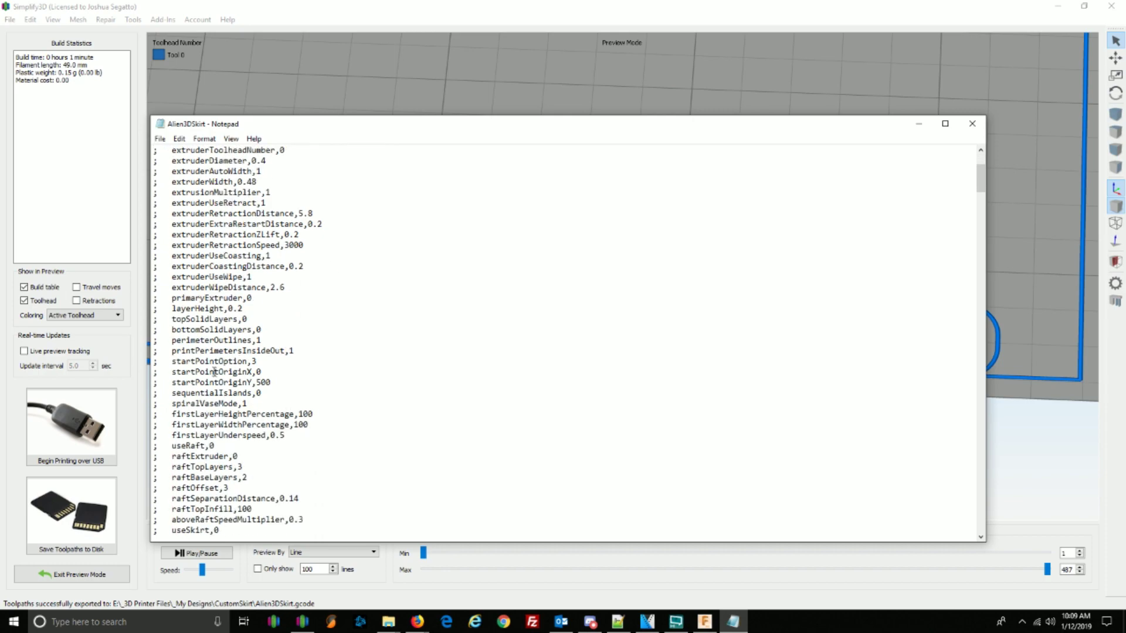
scroll(214, 352, "down", 20)
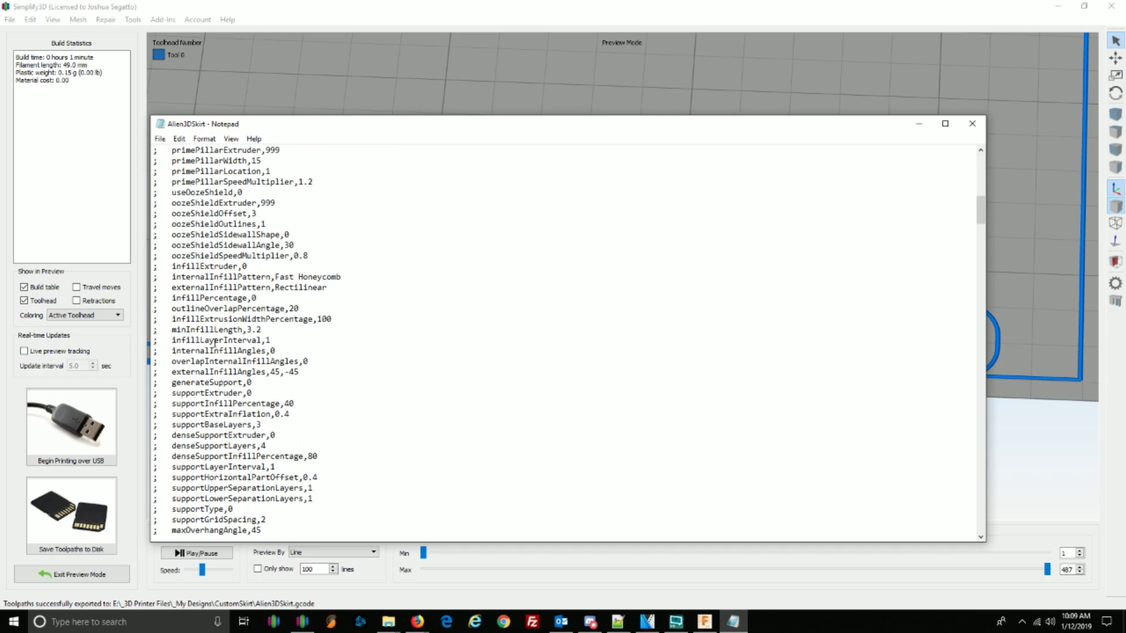
scroll(214, 346, "down", 16)
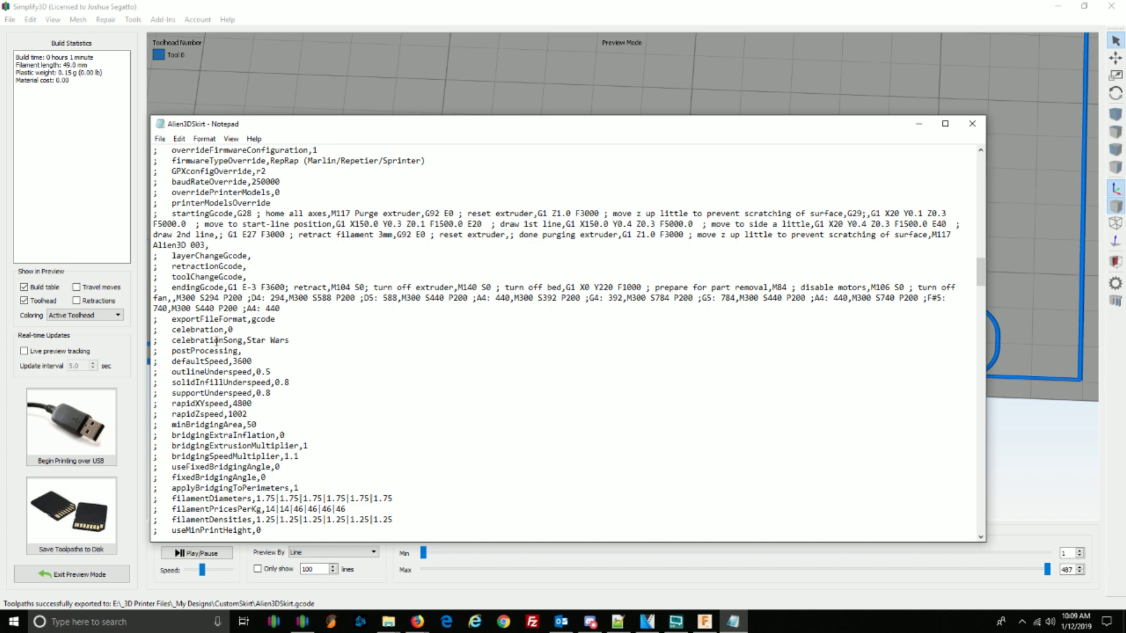
scroll(214, 284, "down", 20)
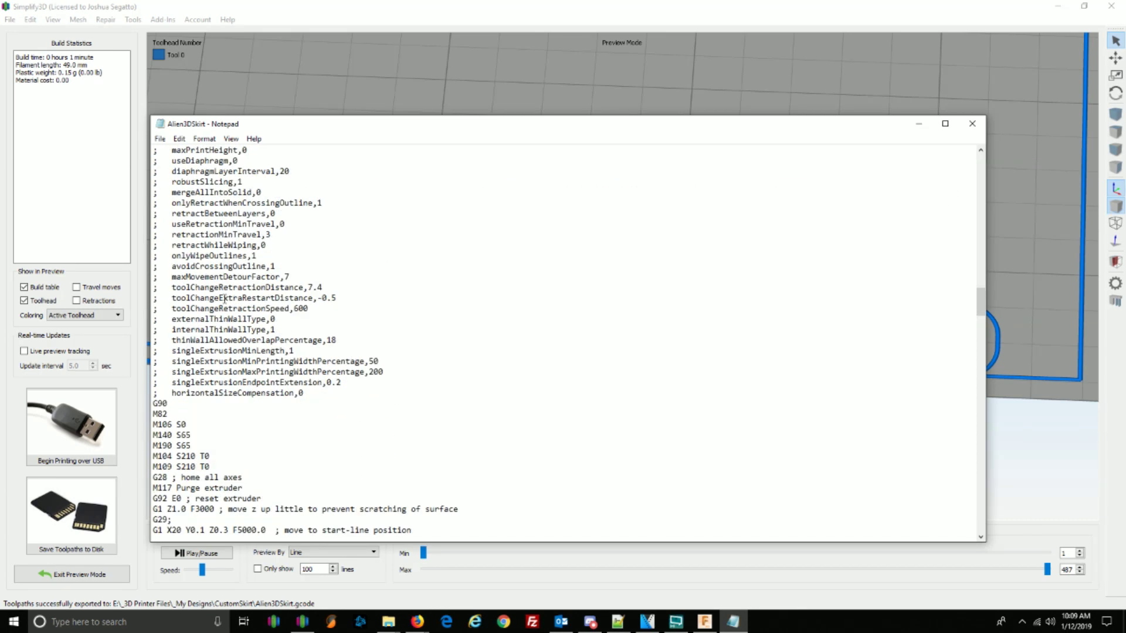
scroll(226, 300, "down", 2)
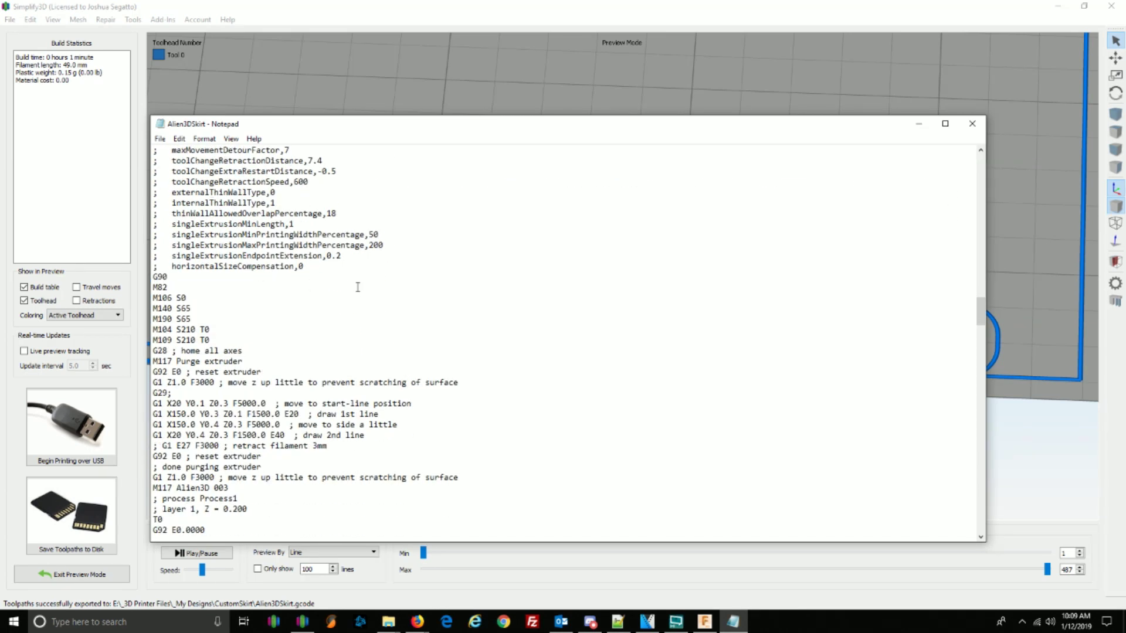
scroll(340, 287, "down", 1)
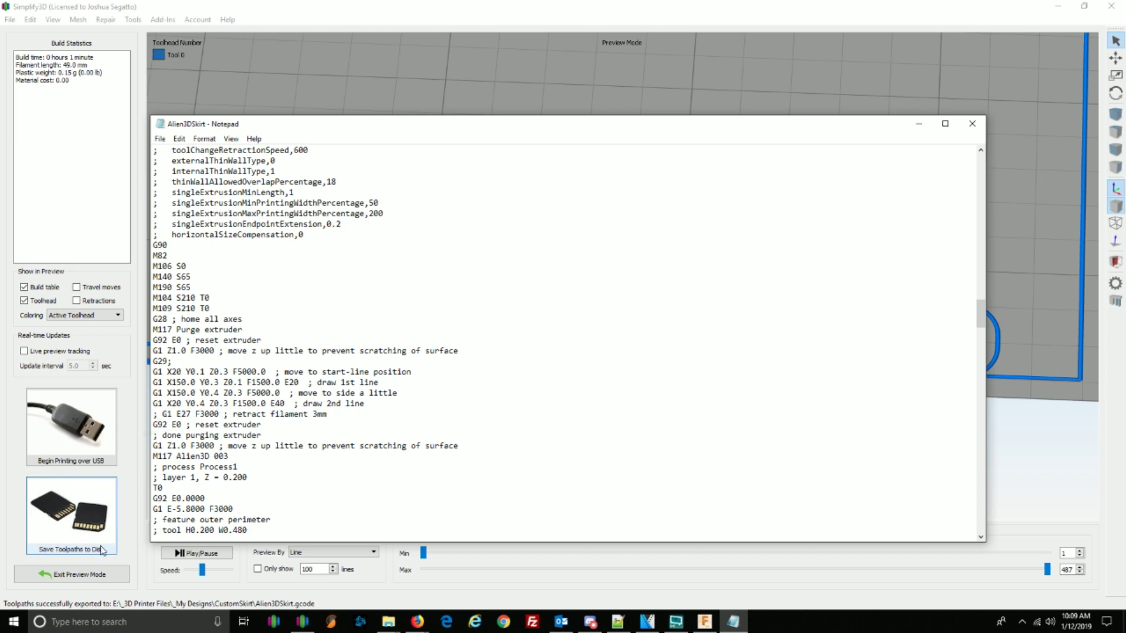
- Switch to Simplify3D, examine the end of Process1's starting script around the M117 Alien3D 003 line, and return to the G-code in Notepad
left_click(93, 577)
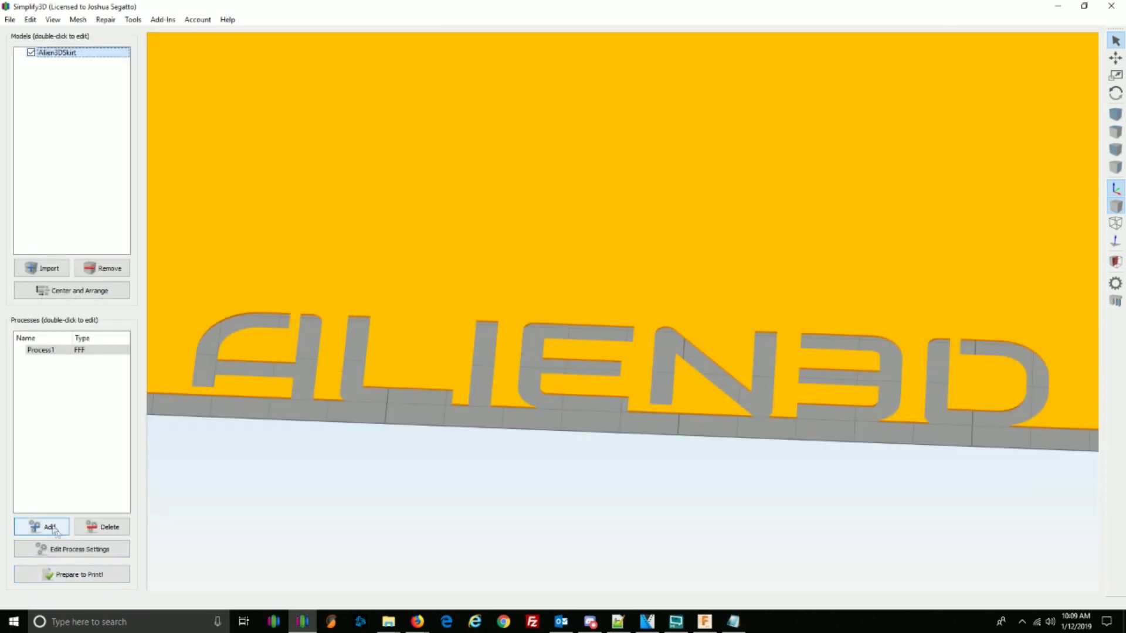
left_click(72, 549)
left_click(378, 195)
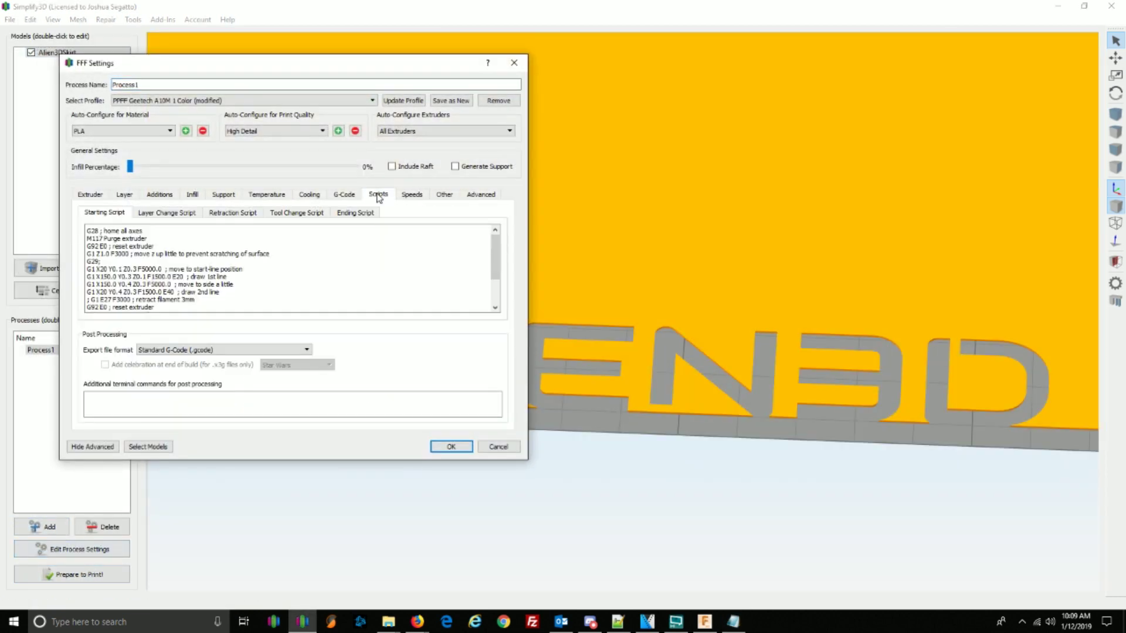
left_click(150, 261)
scroll(153, 251, "down", 2)
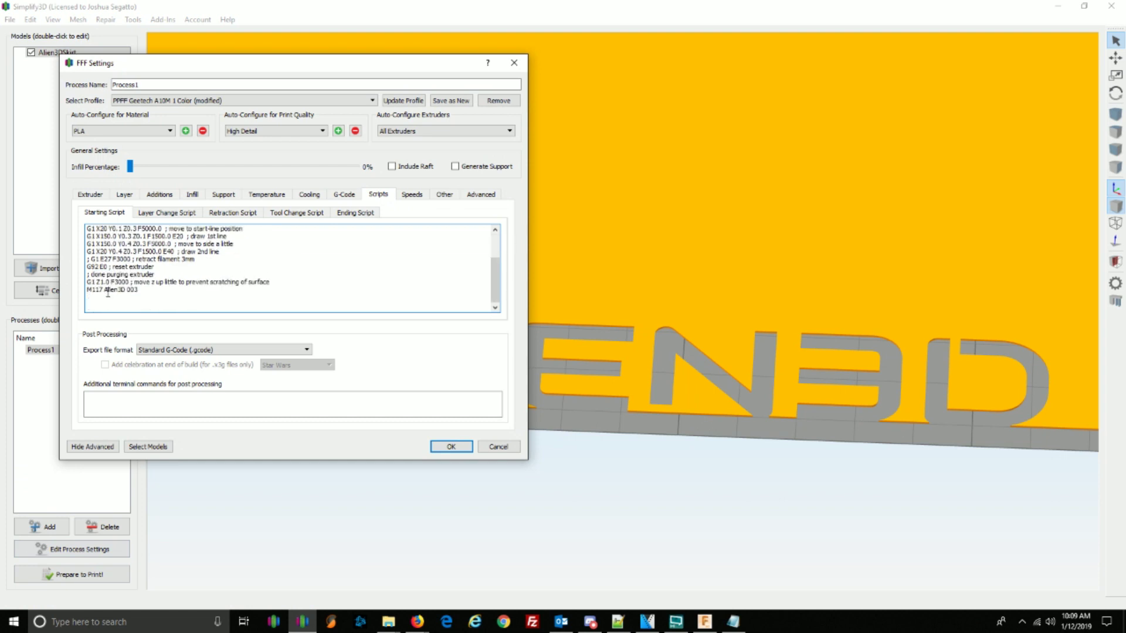
left_click_drag(87, 289, 206, 311)
left_click(206, 311)
left_click(733, 623)
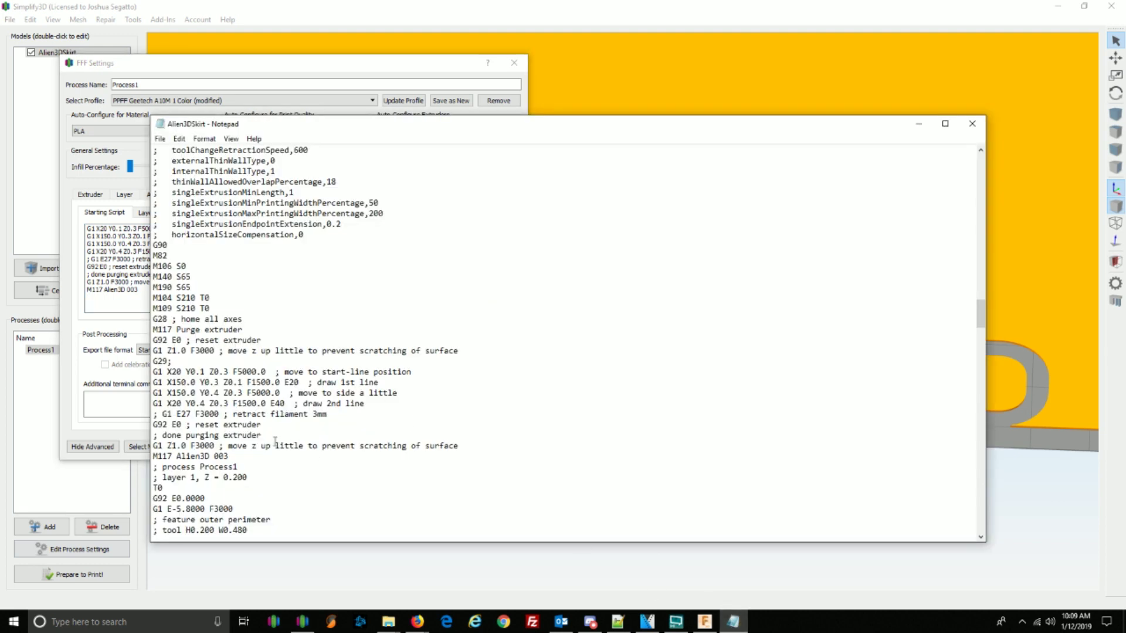
- Cut the layer 1 block from the skirt G-code, from the line after "; process Process1" through "; layer end"
scroll(252, 391, "down", 2)
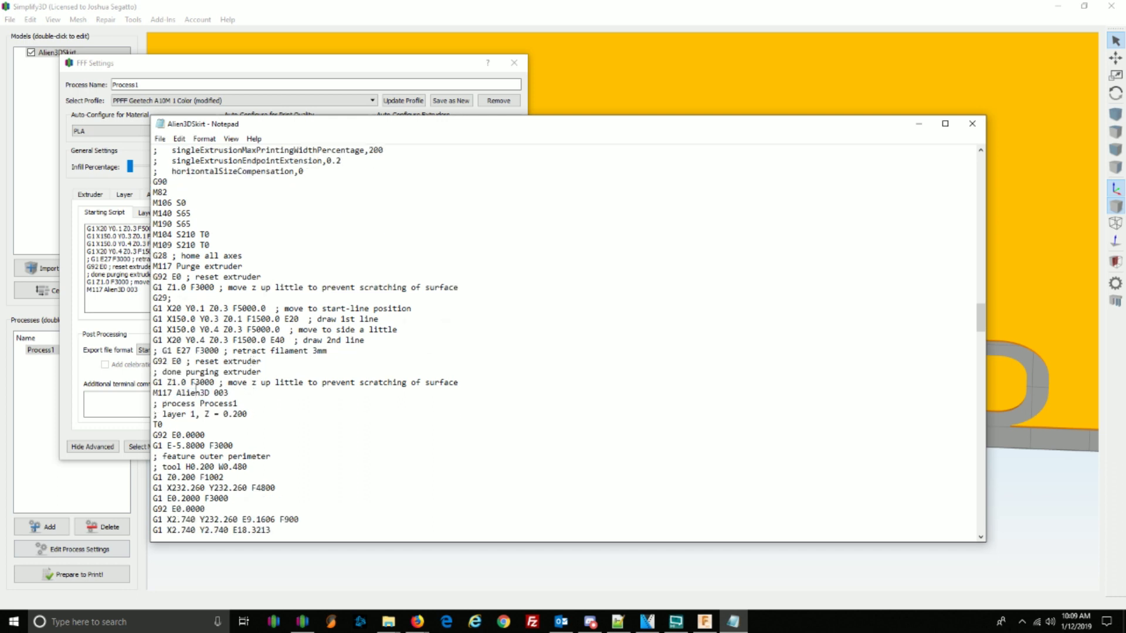
left_click(195, 393)
double_click(188, 414)
left_click(259, 404)
key("shift+Down")
key("shift+Down")
key("shift+Down")
key("shift+Page_Down")
key("shift+Page_Down")
key("shift+Page_Down")
key("shift+Page_Down")
key("shift+Page_Down")
key("shift+Page_Down")
key("shift+Page_Down")
key("shift+Page_Down")
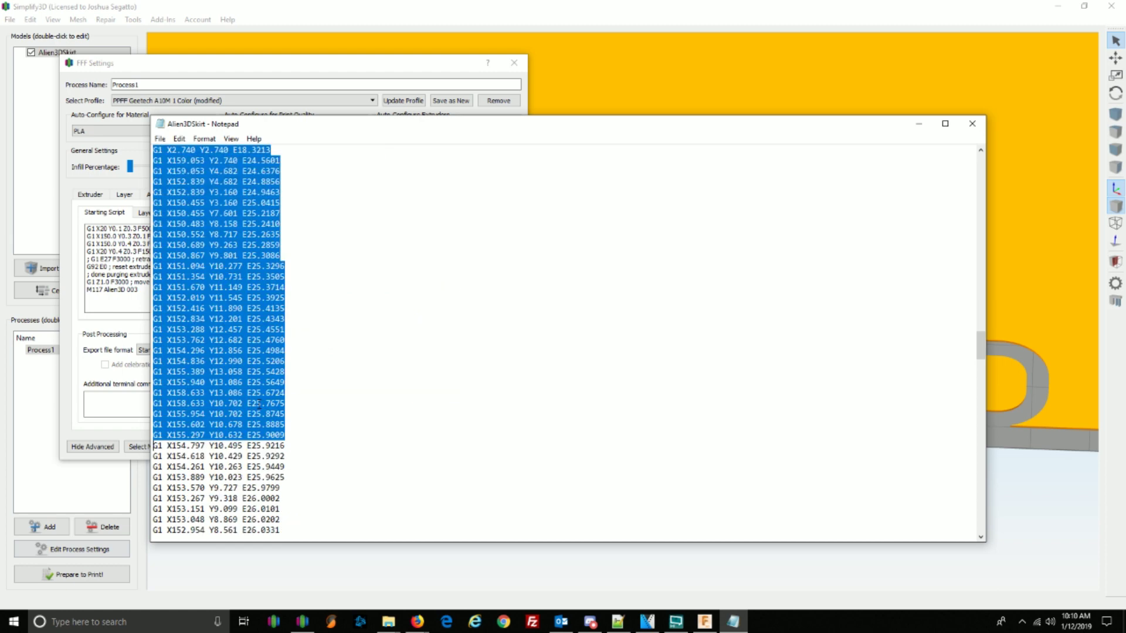
key("shift+Page_Down")
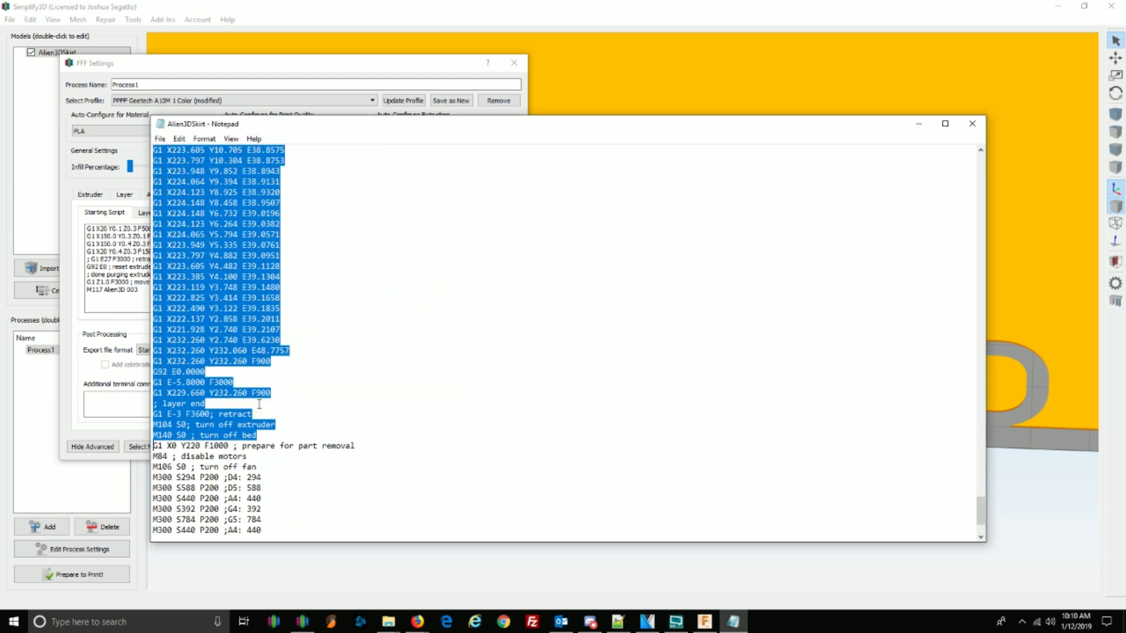
key("shift+Up")
key("shift+Up")
key("shift+Up")
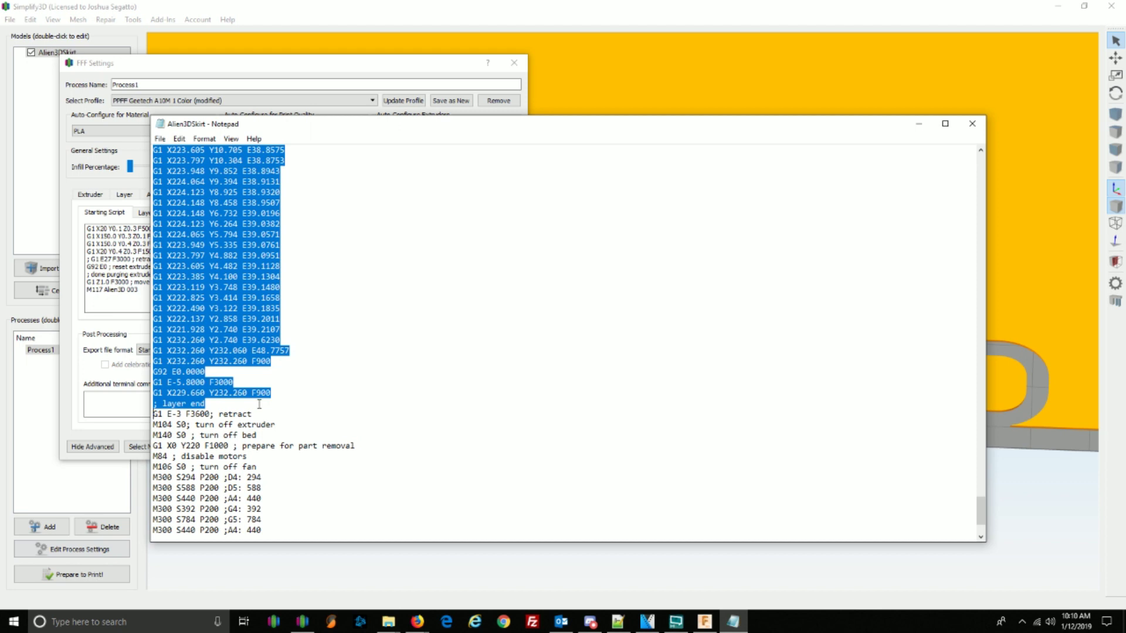
key("Delete")
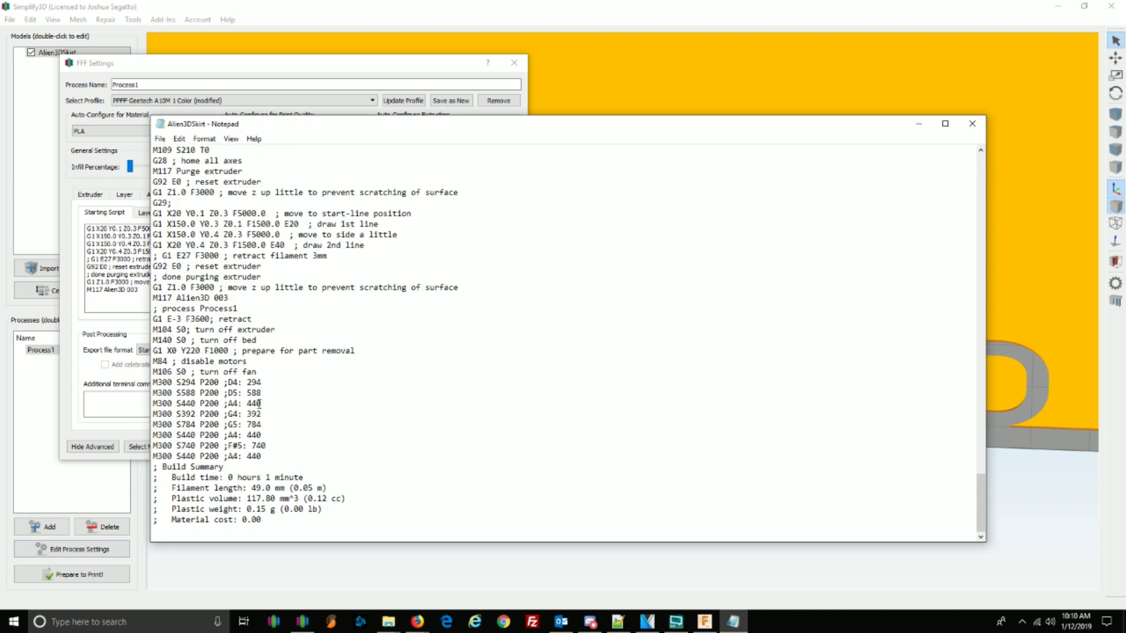
- Switch to Simplify3D and paste the cut commands between ;Start Skirt and ;End Skirt in Process1's starting script, then review and accept the settings
left_click(918, 126)
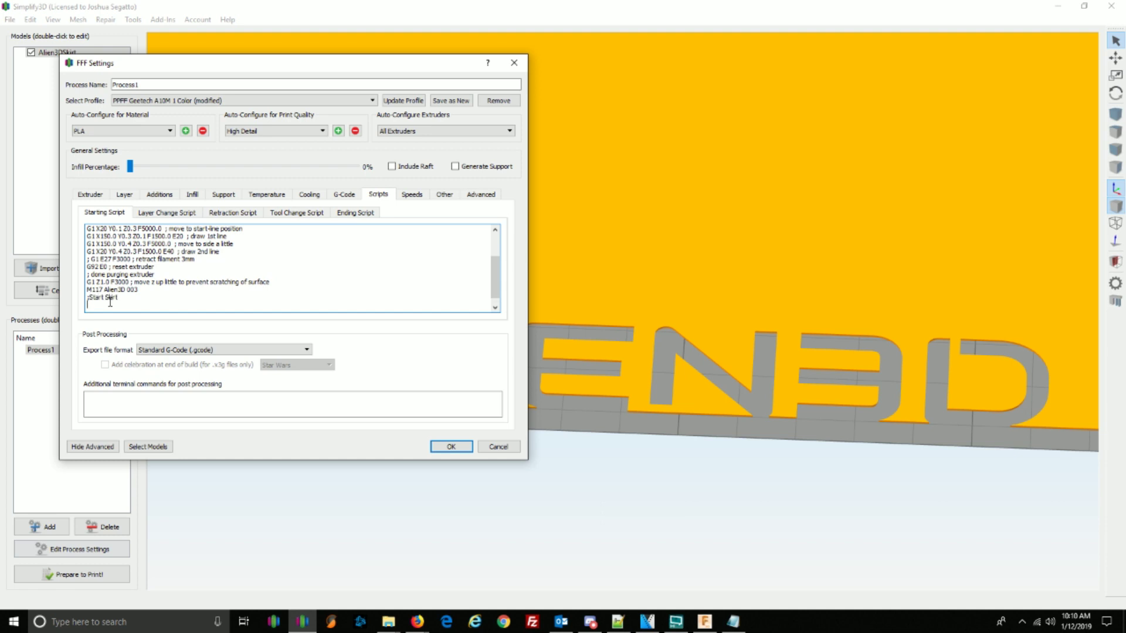
key("ctrl+v")
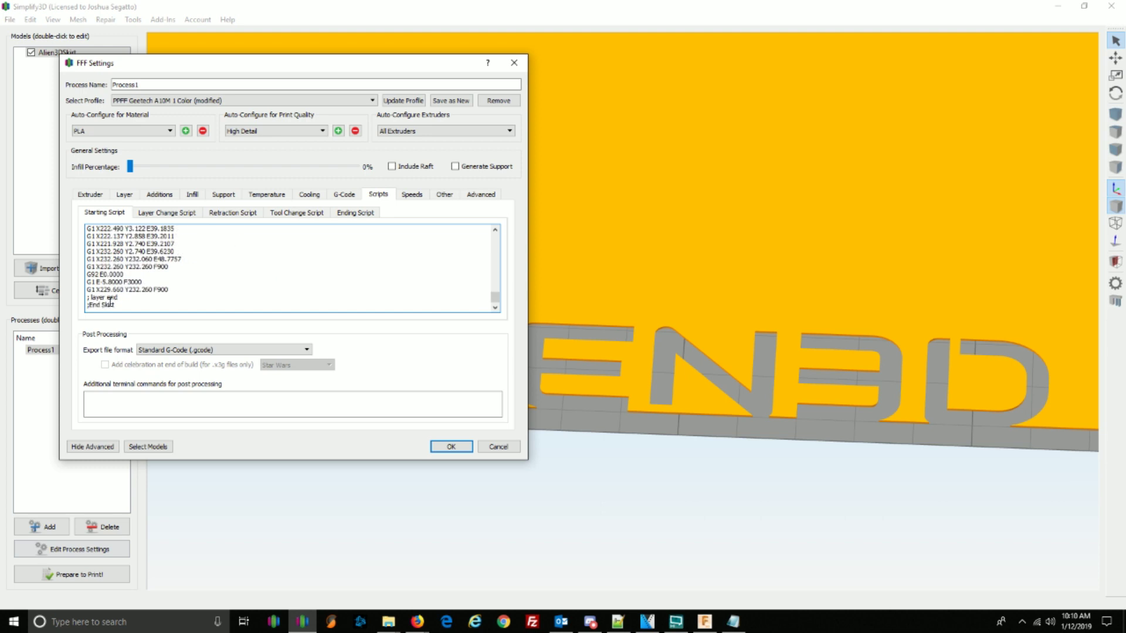
scroll(109, 302, "up", 1)
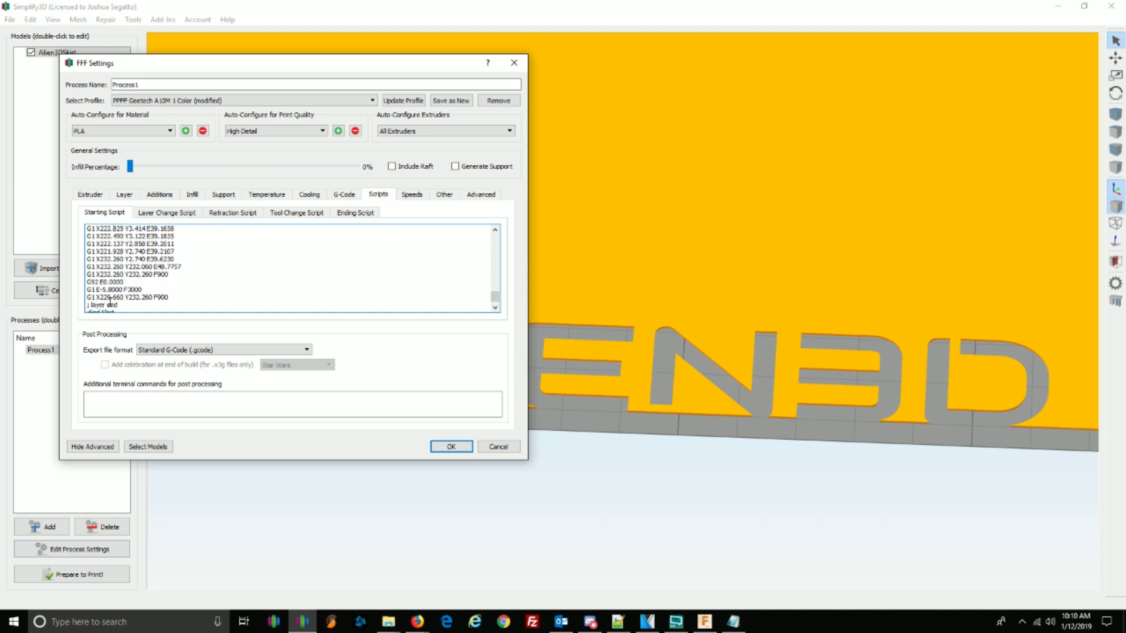
scroll(110, 302, "up", 10)
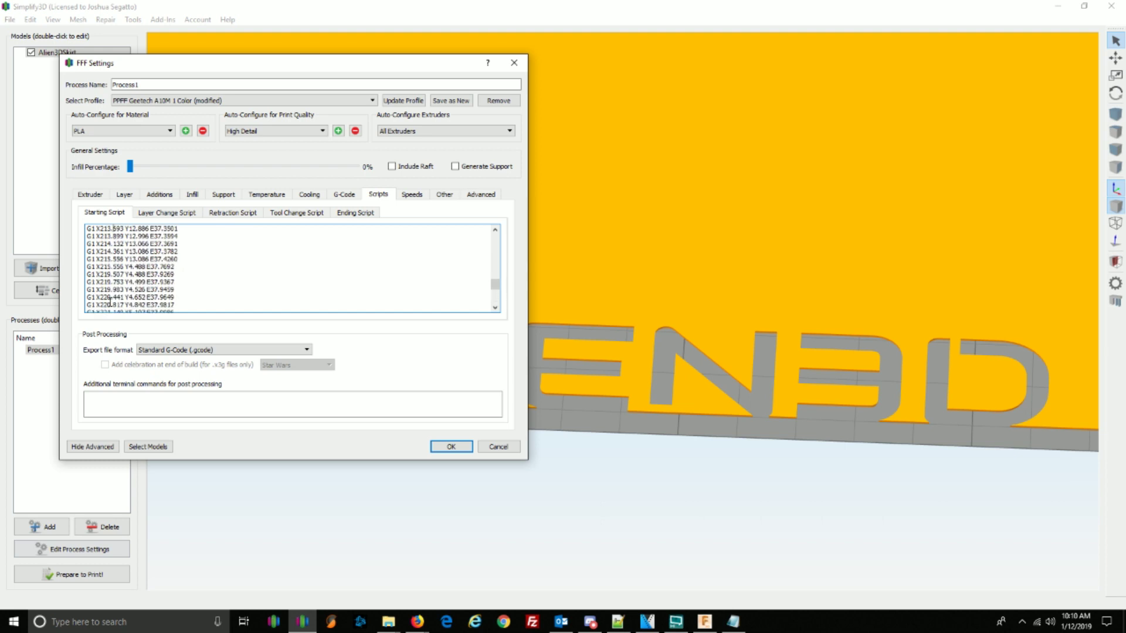
scroll(110, 302, "up", 15)
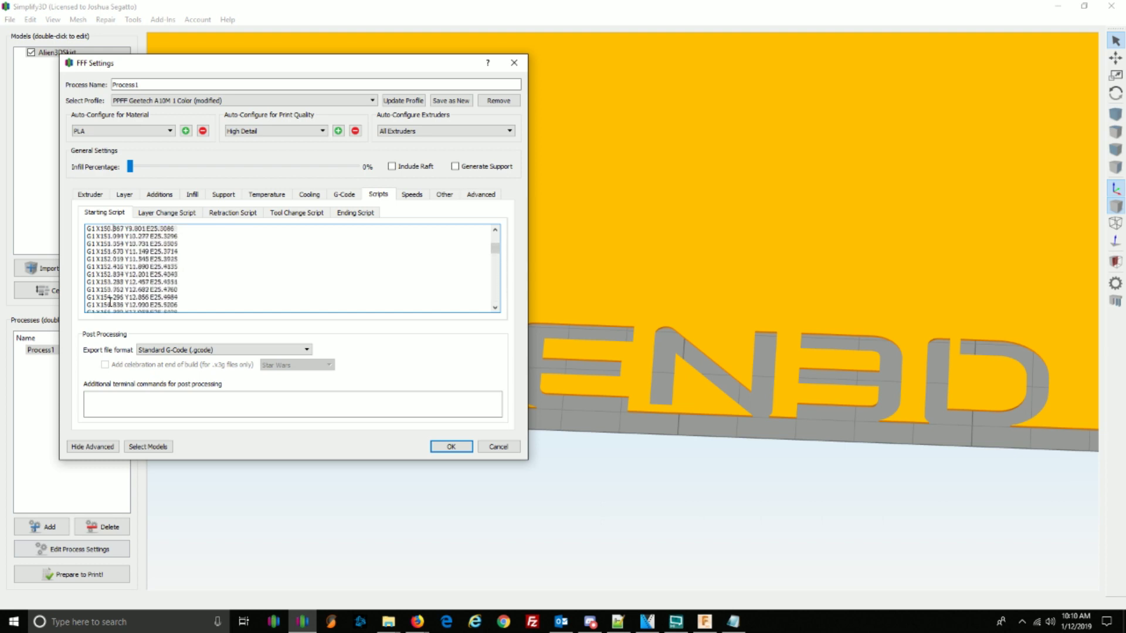
left_click(441, 447)
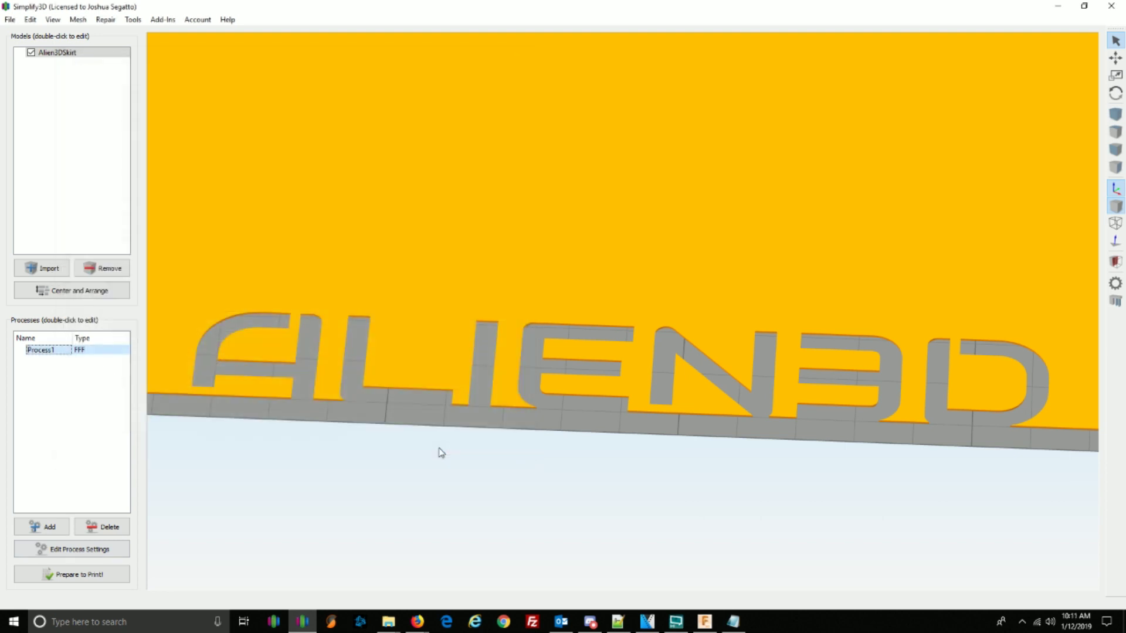
- Remove the Alien3DSkirt model and import the full Captain Greybeard STL from its subfolder in Cool Little Things
left_click(107, 272)
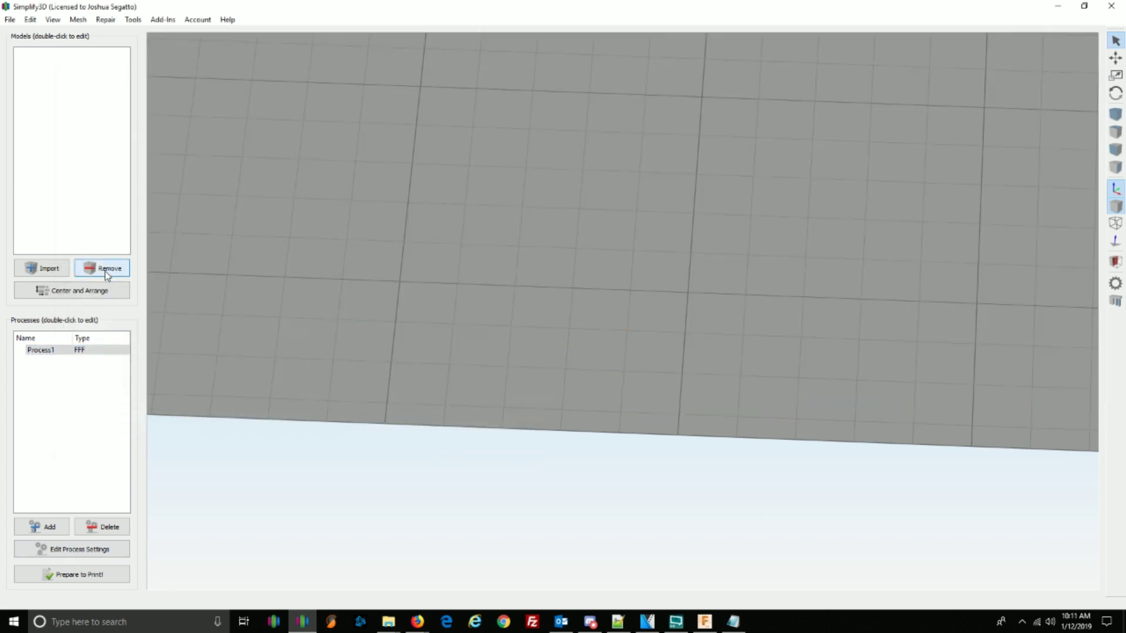
left_click(48, 275)
left_click(206, 41)
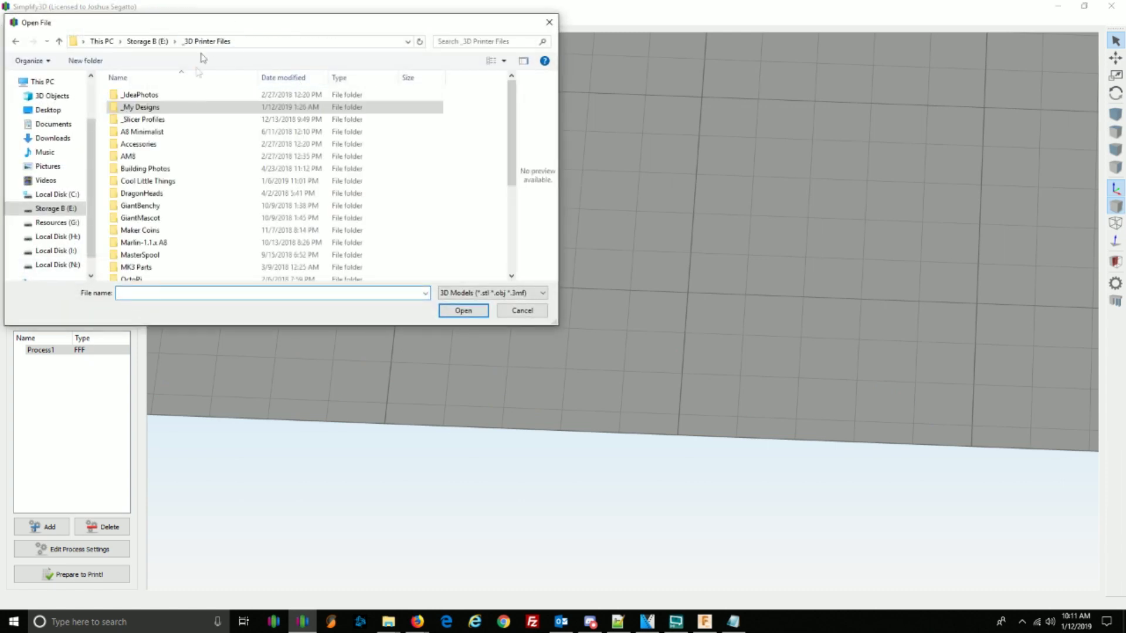
double_click(145, 181)
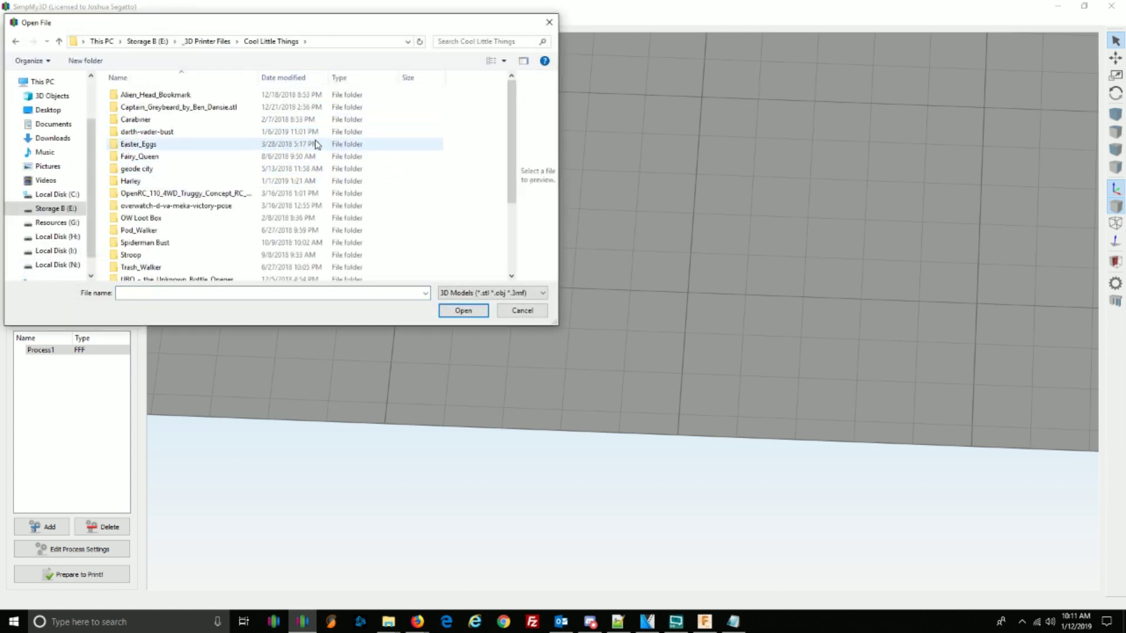
double_click(229, 108)
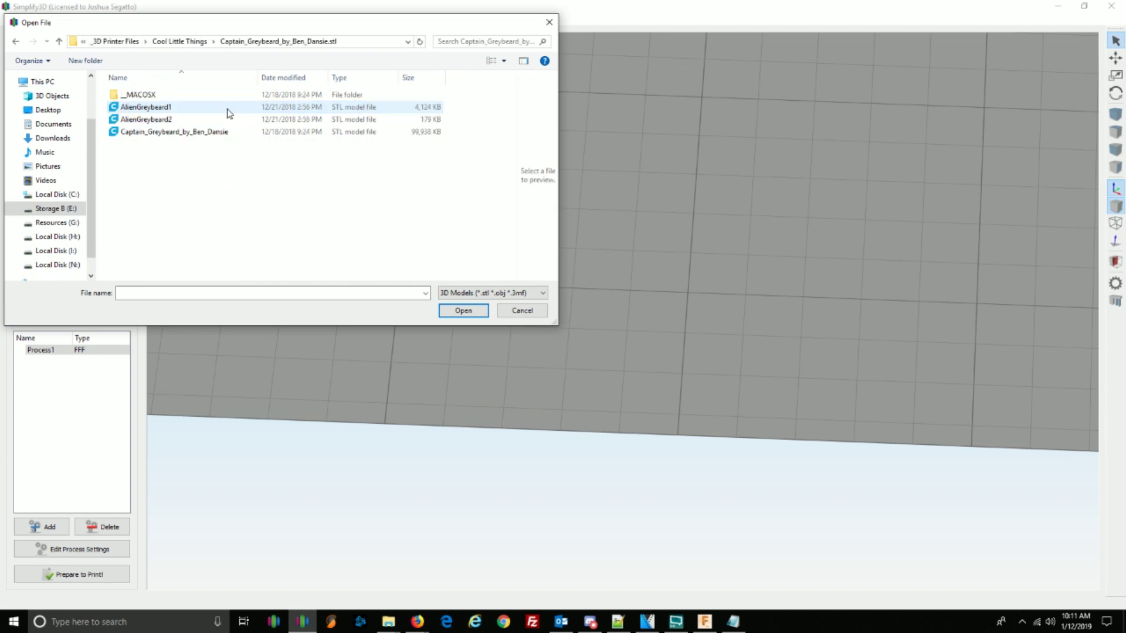
double_click(173, 133)
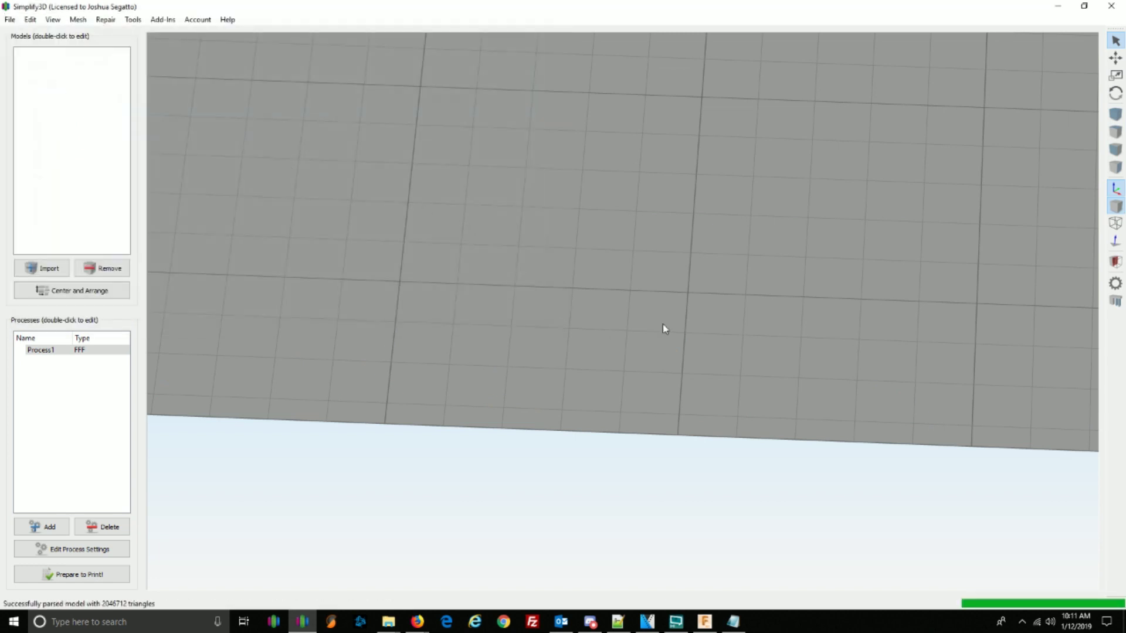
scroll(663, 326, "up", 5)
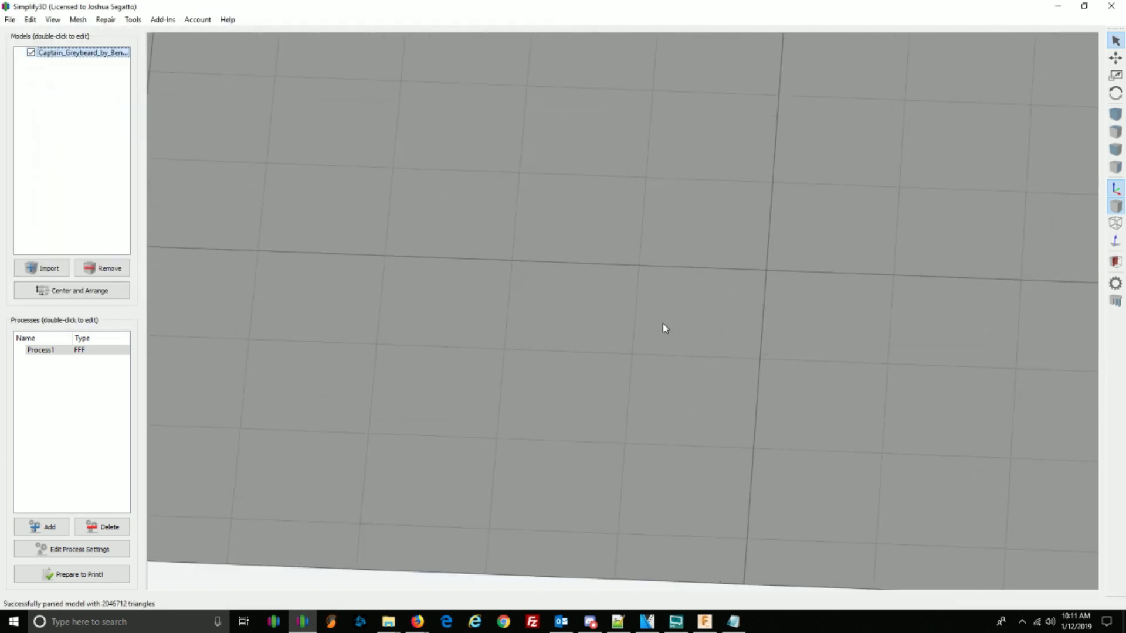
scroll(663, 323, "down", 6)
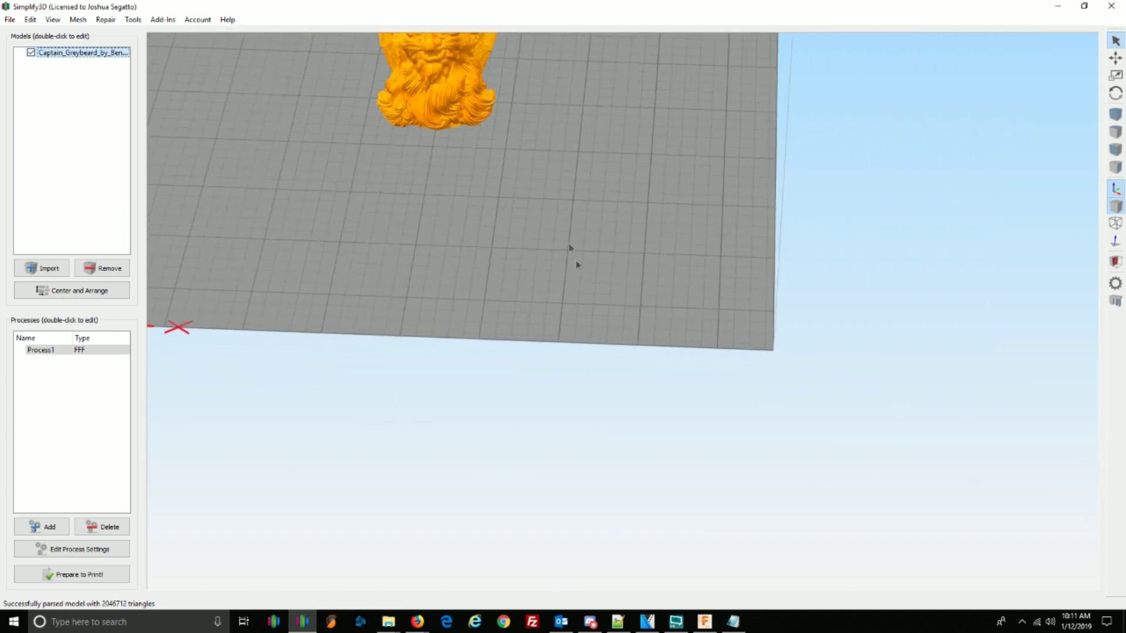
right_click_drag(576, 265, 591, 402)
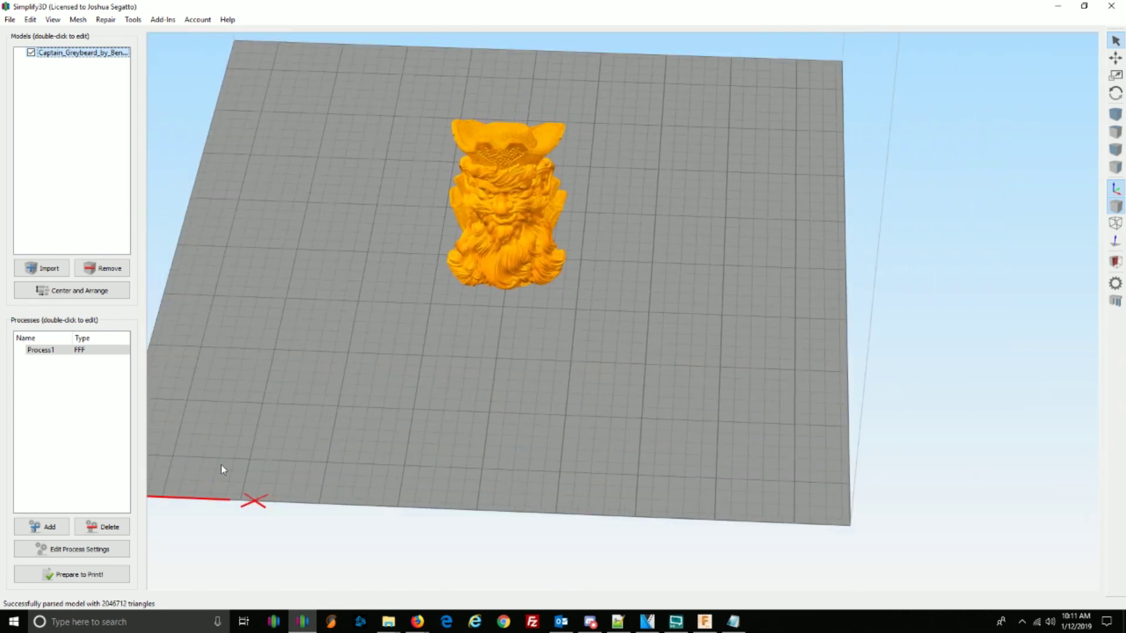
- Open Process1's settings and reload the PPFF Geetech A10M 1 Color profile after switching to other profiles
left_click(78, 549)
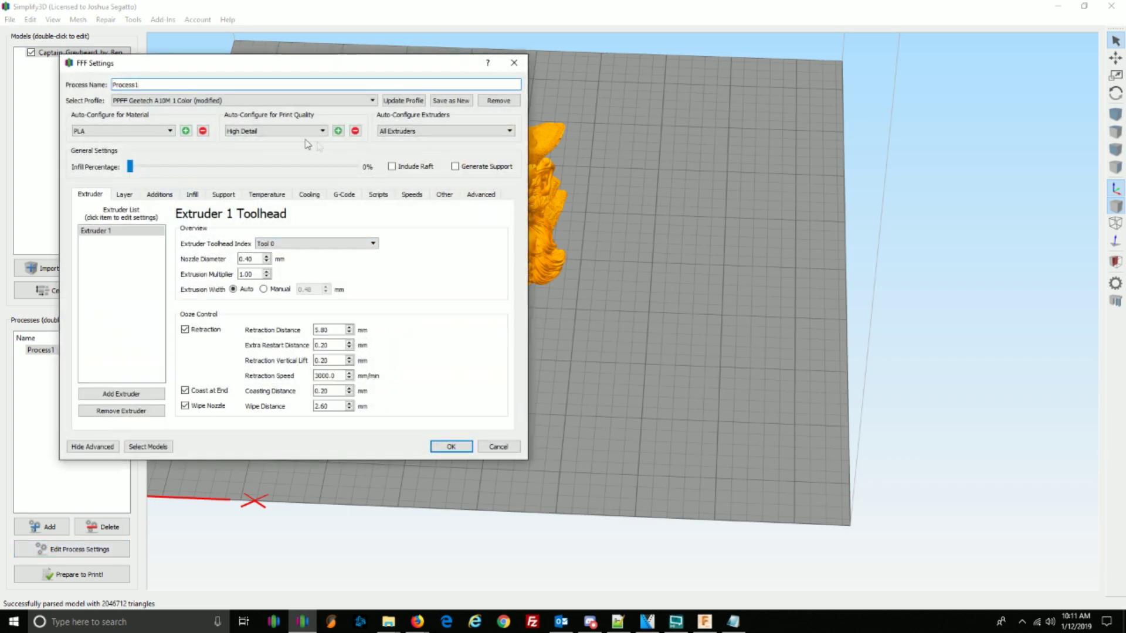
left_click(295, 102)
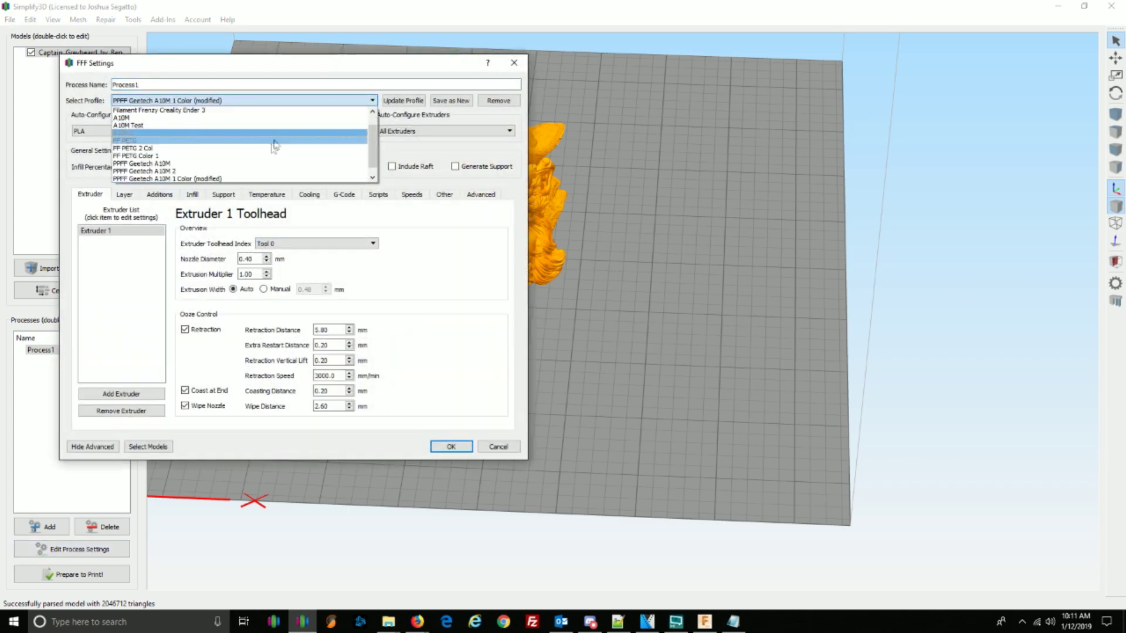
left_click(245, 171)
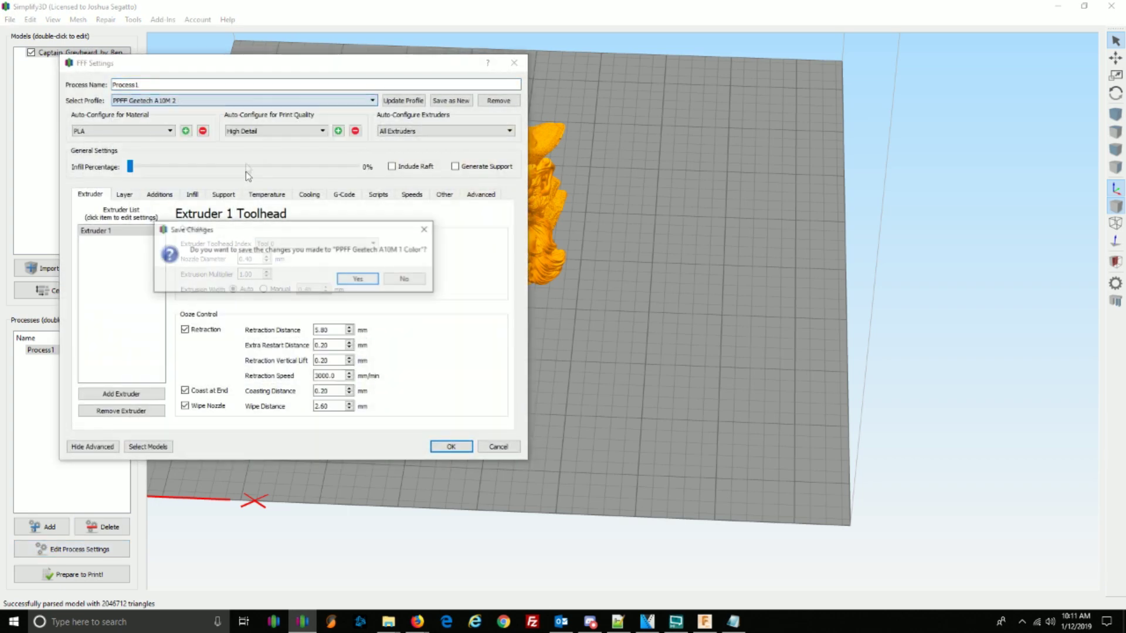
left_click(374, 280)
left_click(281, 101)
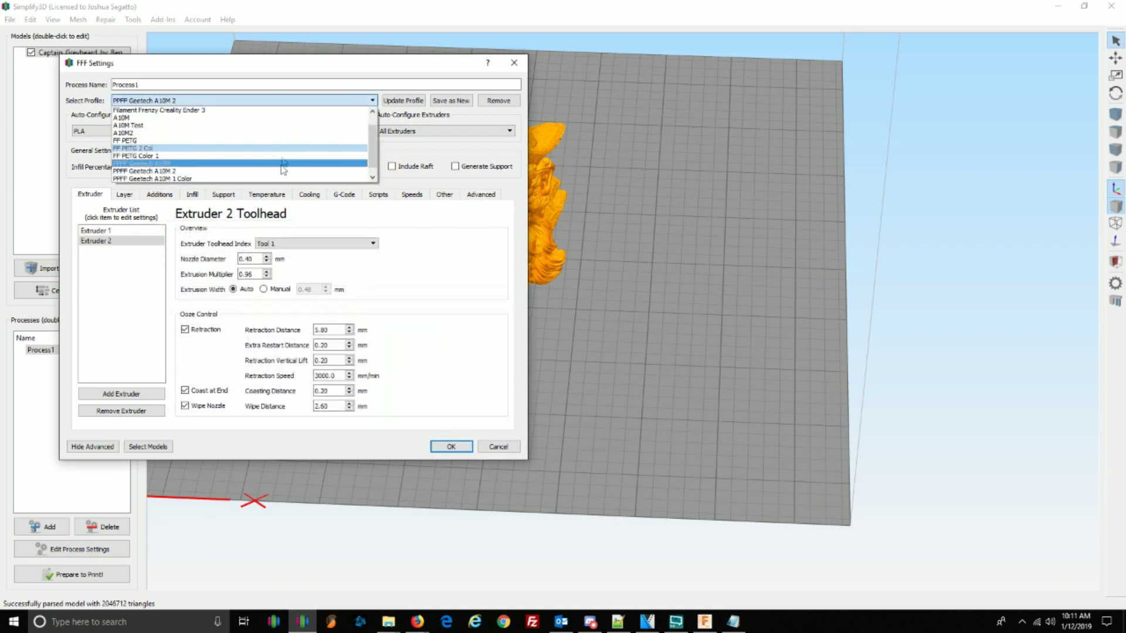
left_click(270, 150)
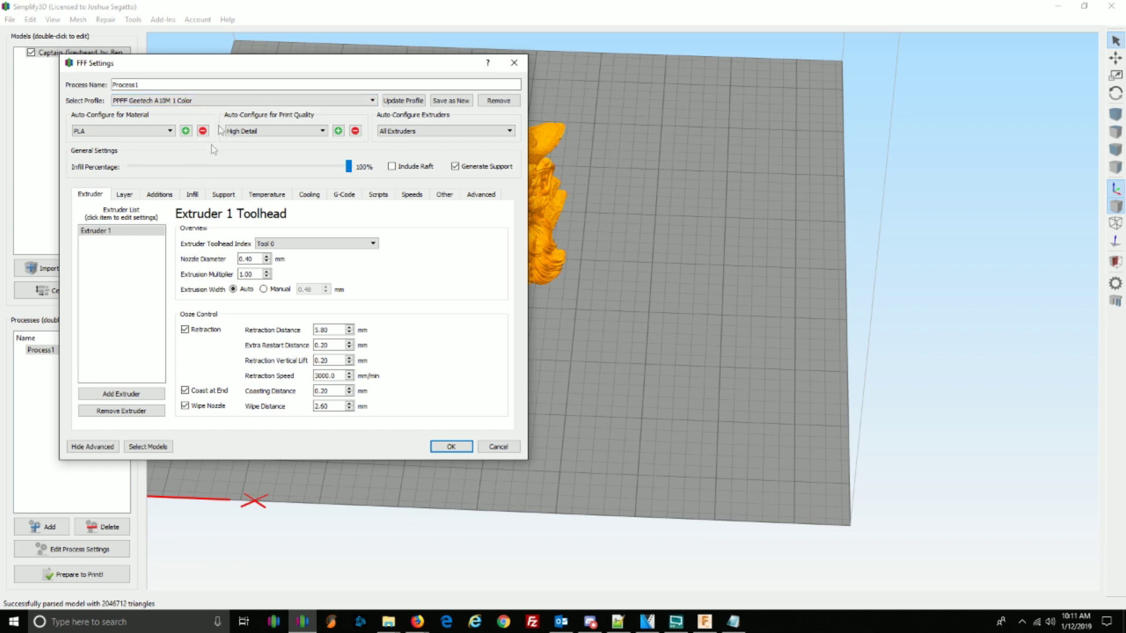
left_click(220, 100)
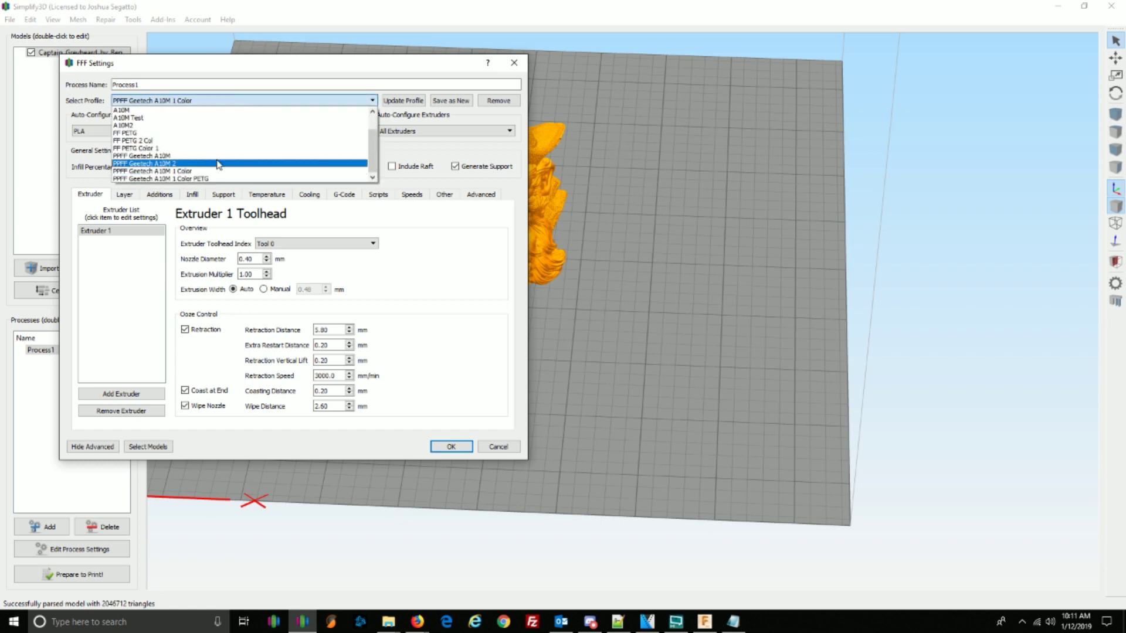
left_click(474, 316)
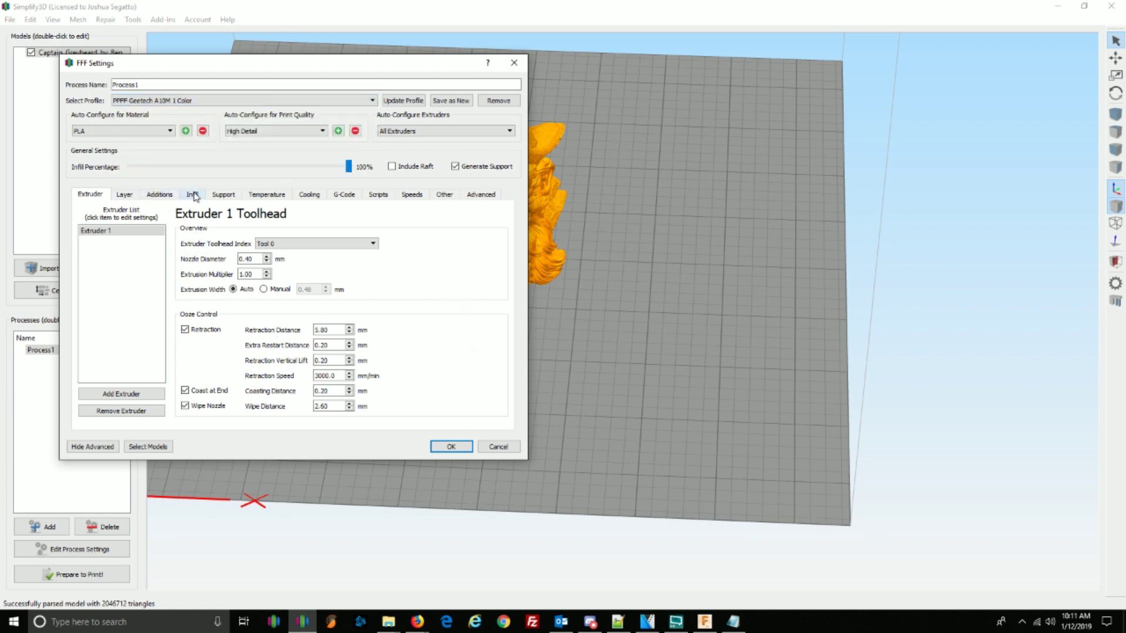
- Disable the skirt/brim and set the infill to 0% for Process1, then apply the settings
left_click(159, 196)
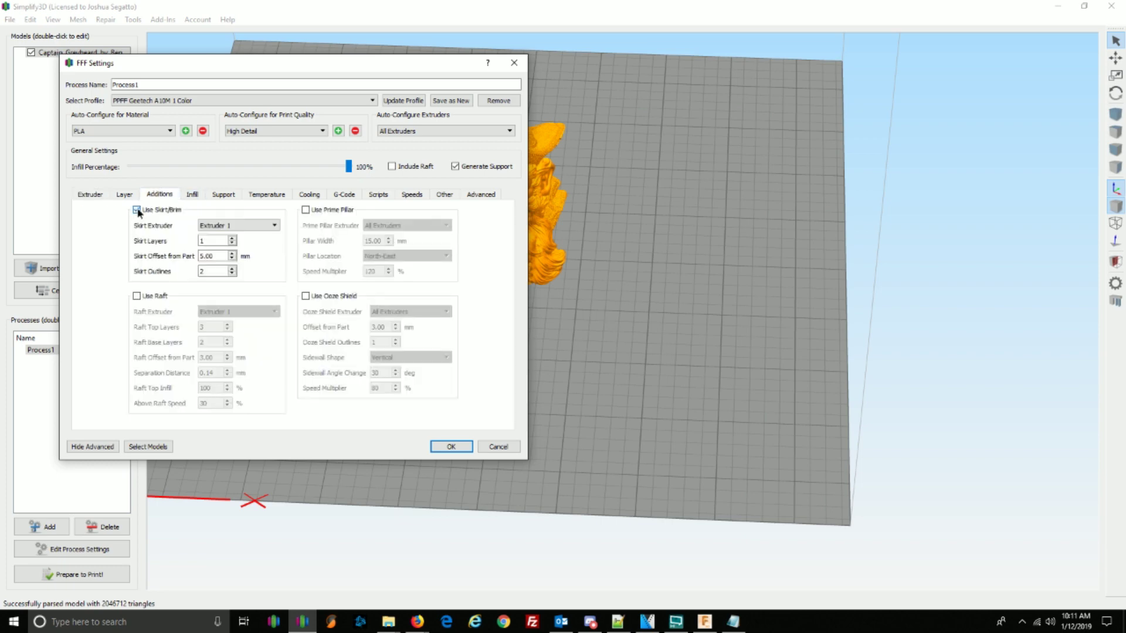
left_click(137, 210)
left_click(91, 195)
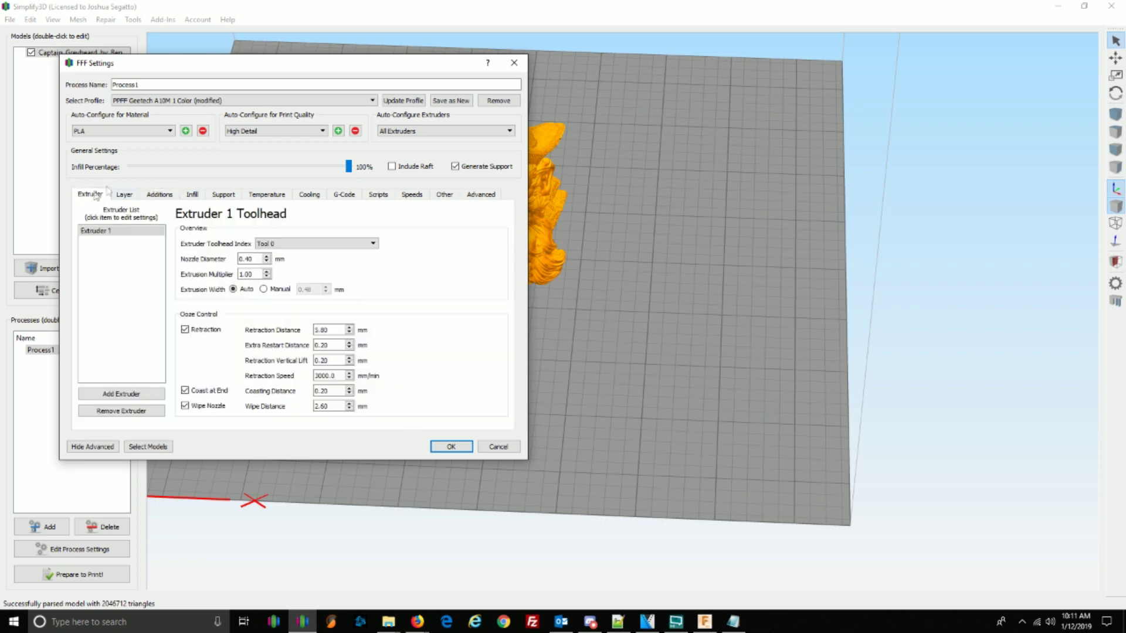
left_click(283, 166)
left_click_drag(282, 166, 120, 174)
left_click(451, 447)
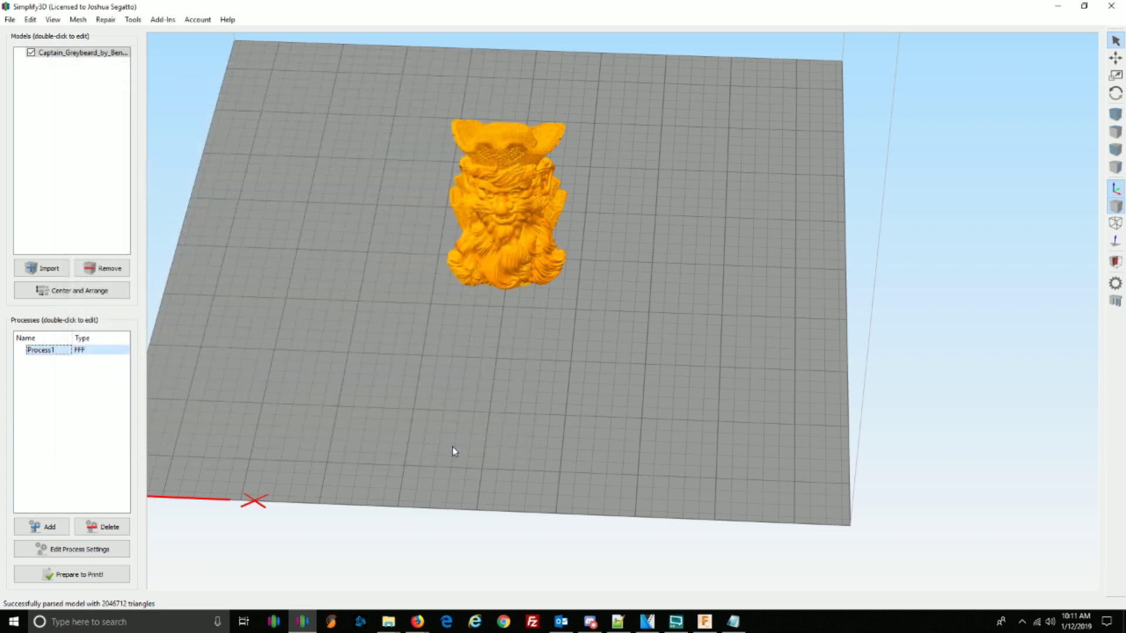
- Slice the Captain Greybeard model, inspect its toolpaths without a skirt, and leave the preview
left_click(108, 575)
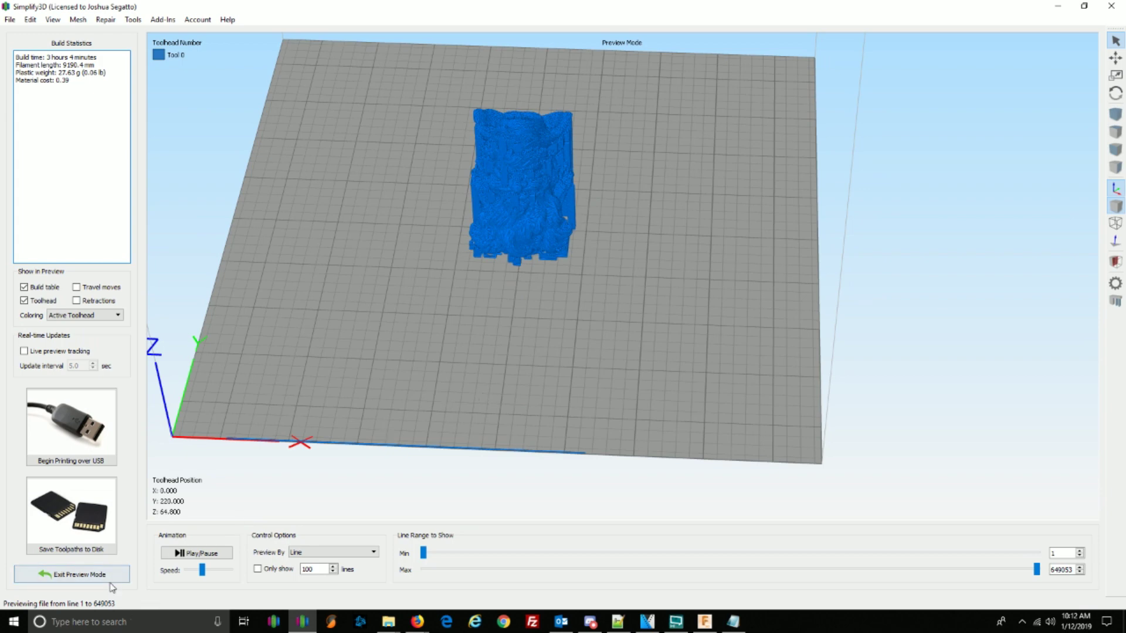
left_click(76, 575)
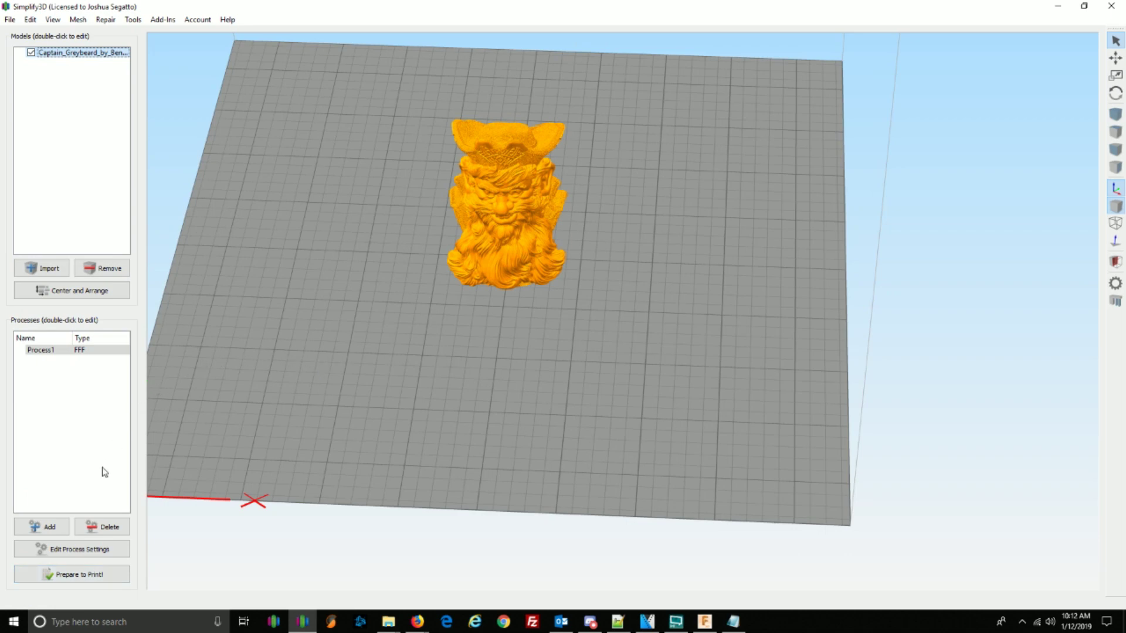
- Append the cut skirt commands to Process1's starting script after M117 Alien3D 003, enclosed by ;Start Skirt and ;End Skirt comments
left_click(85, 550)
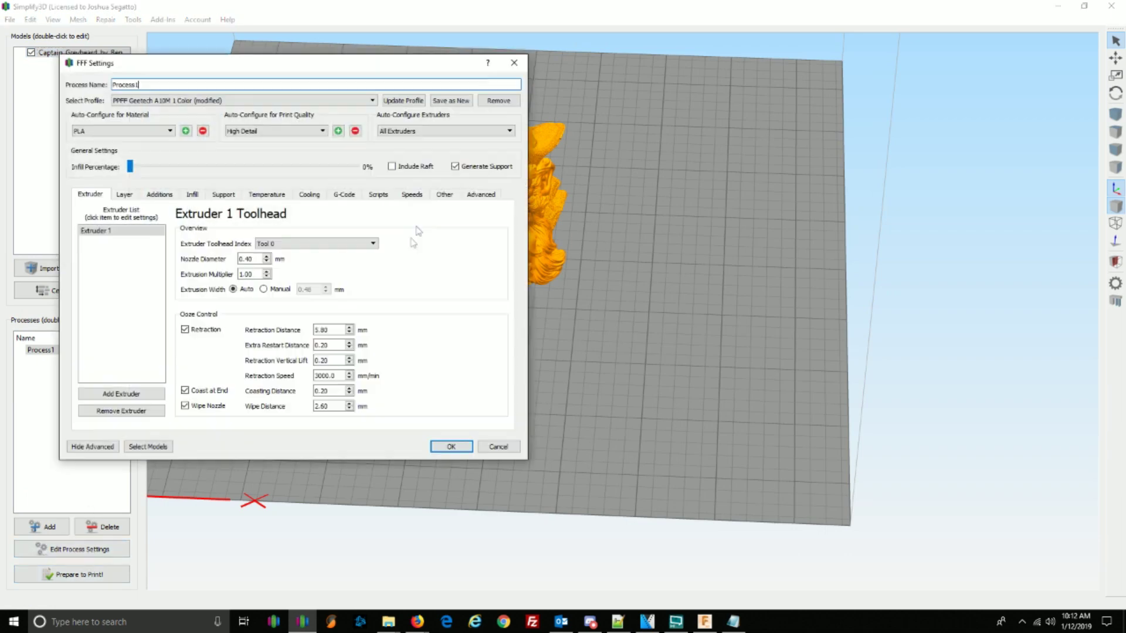
left_click(387, 199)
scroll(224, 282, "down", 5)
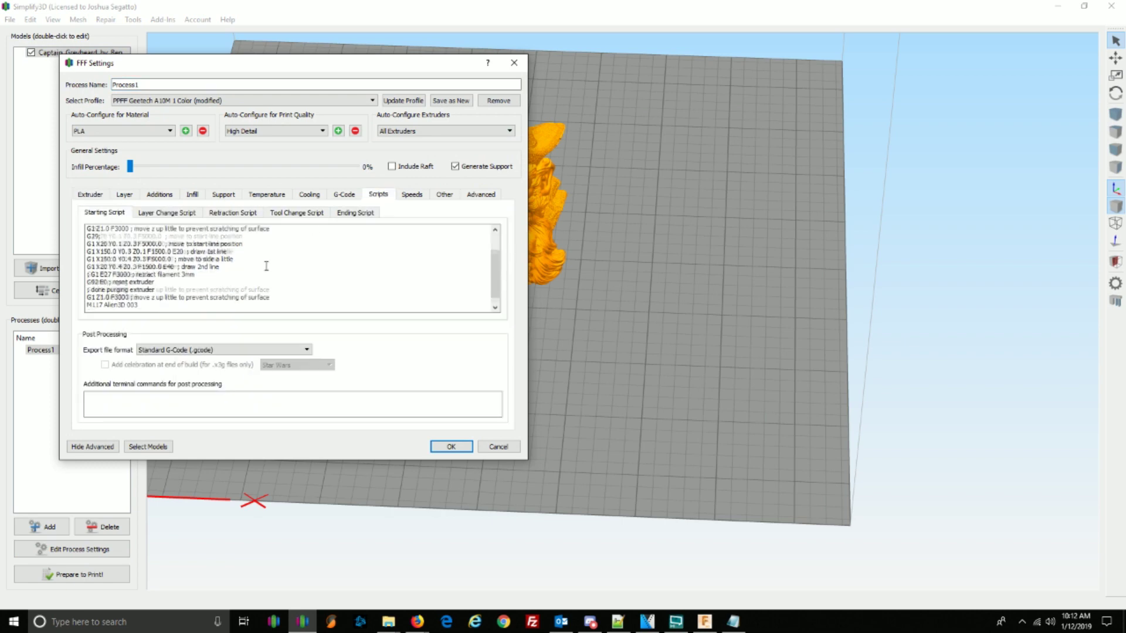
left_click(193, 307)
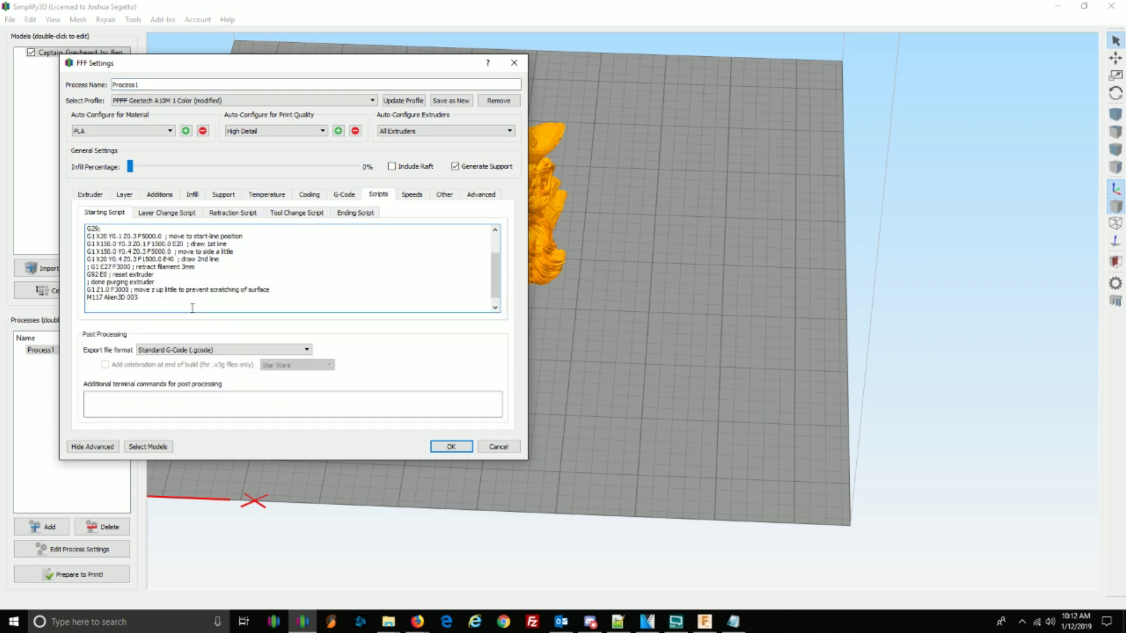
type(";Start Skirt")
key("Return")
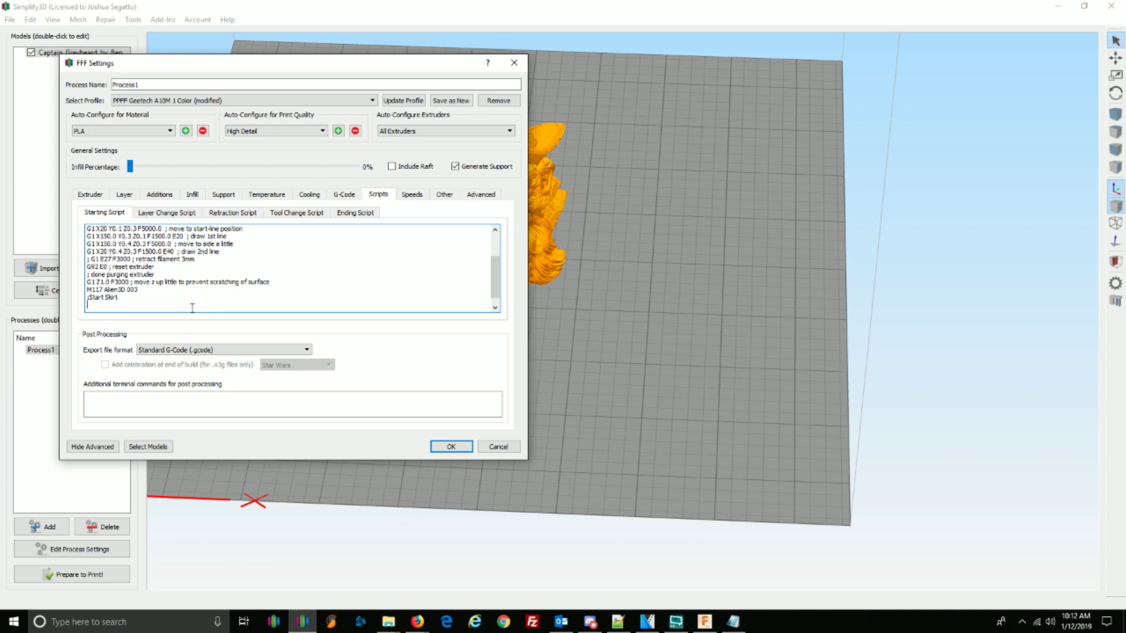
key("ctrl+v")
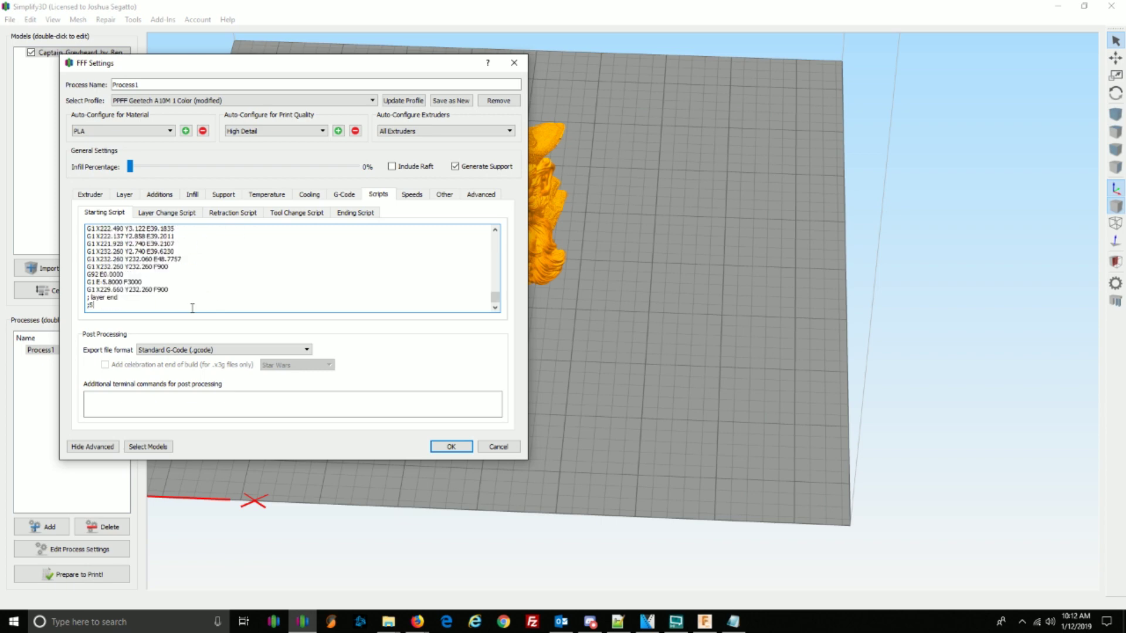
type("End Skirt")
left_click(450, 446)
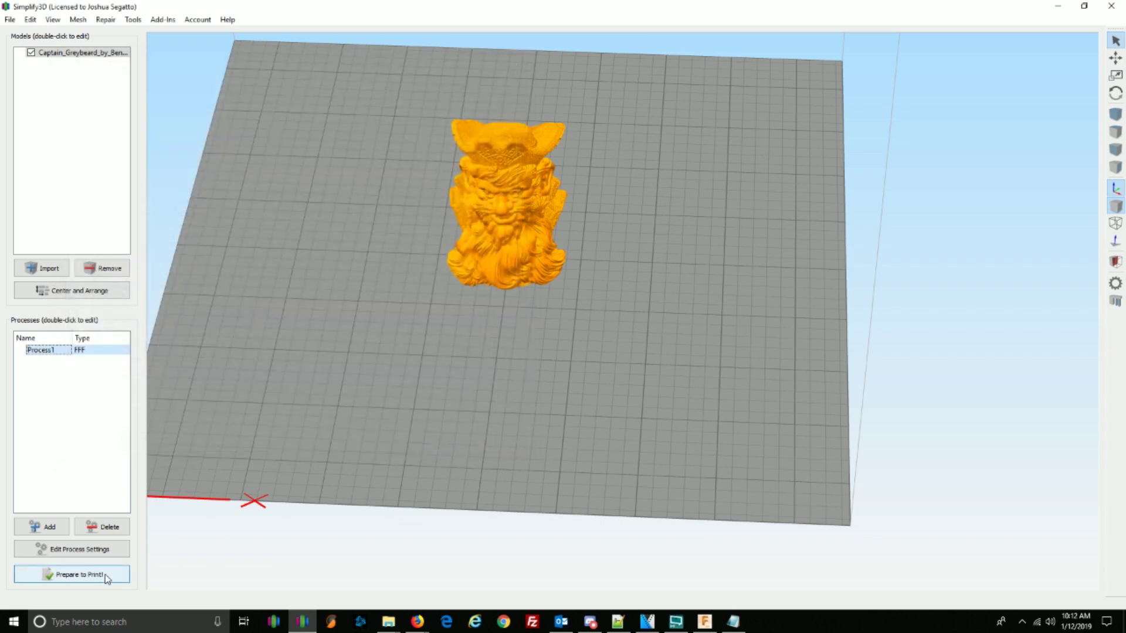
- Slice the model with the custom skirt script and play the toolpath animation at a higher speed
left_click(105, 575)
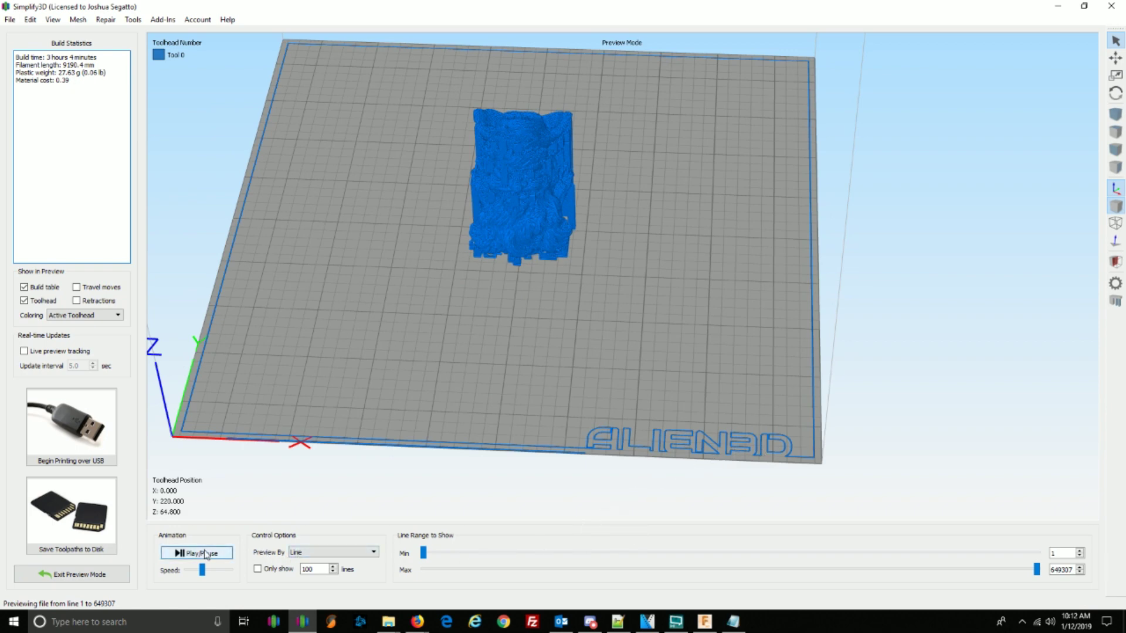
left_click(177, 556)
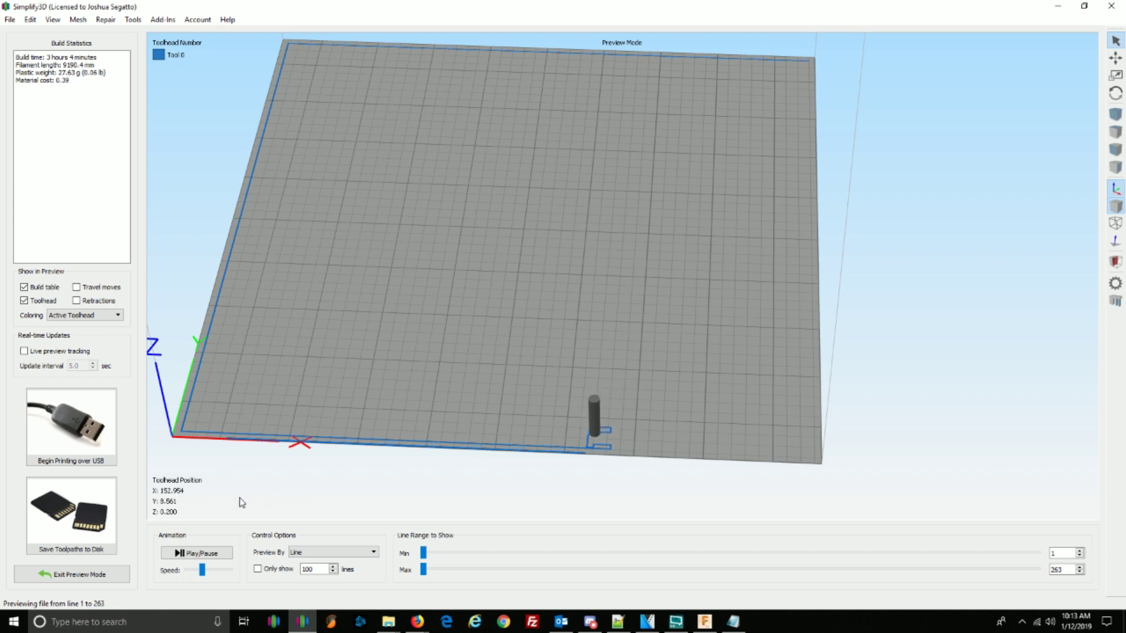
left_click_drag(202, 570, 217, 576)
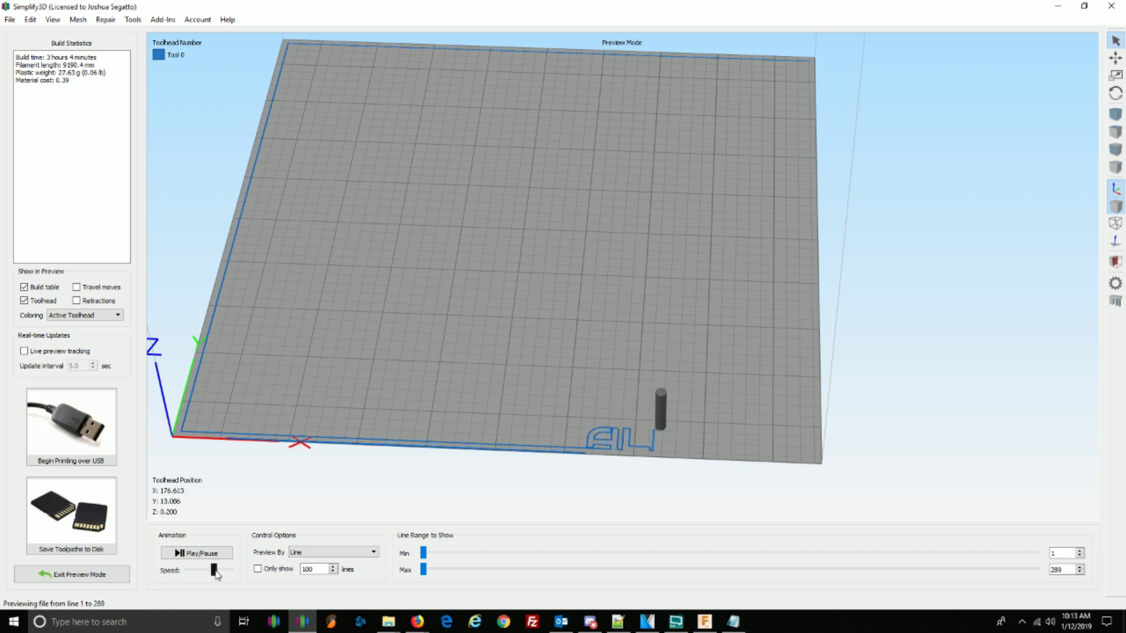